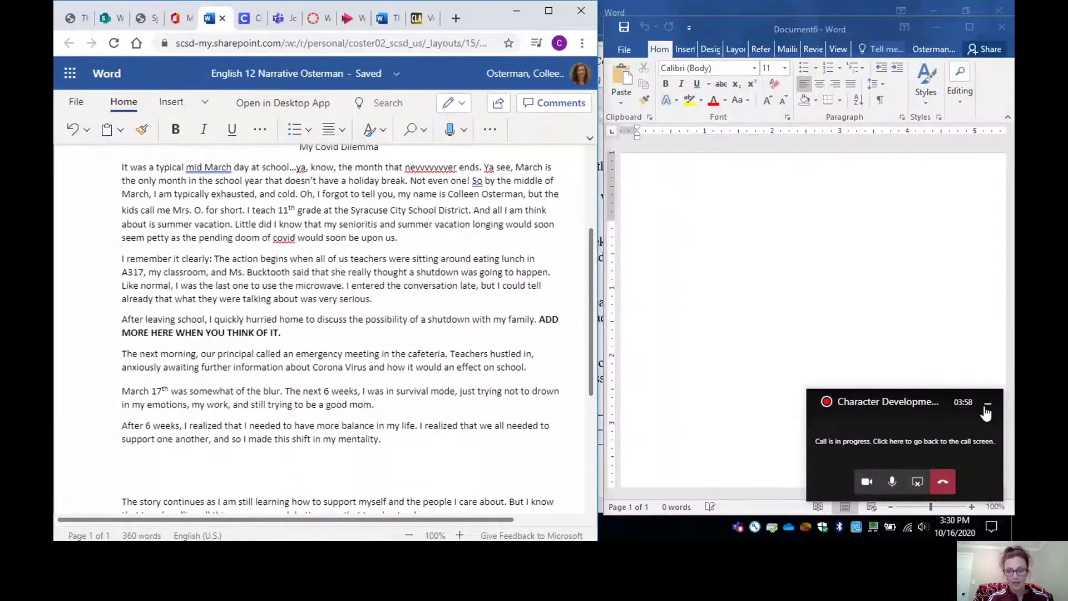
Step: Minimize the call window and review the narrative paragraph beginning "After leaving school" that needs more detail
left_click(988, 407)
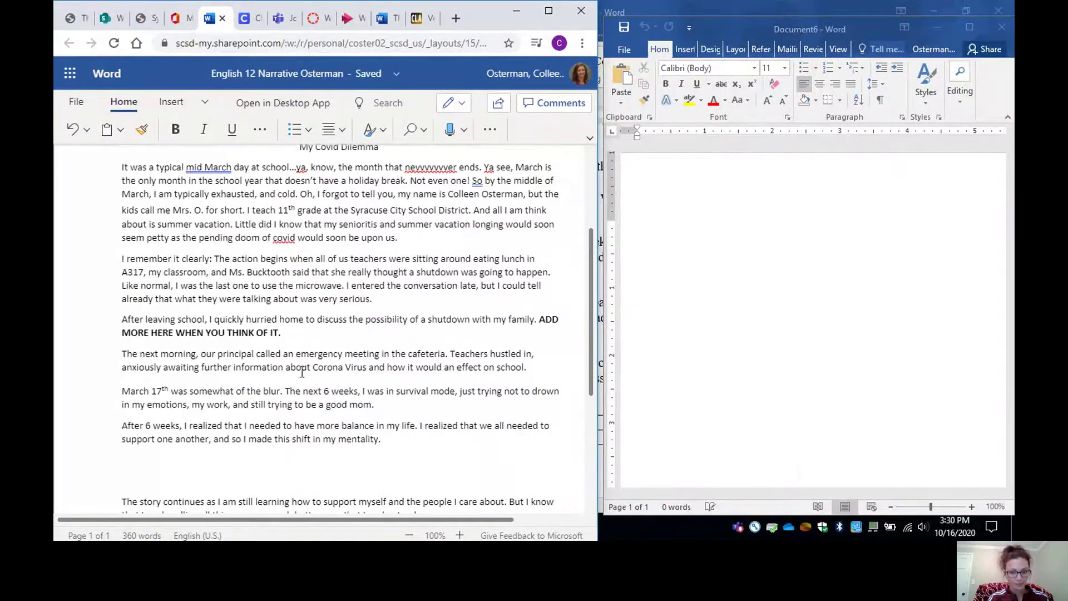
left_click(662, 324)
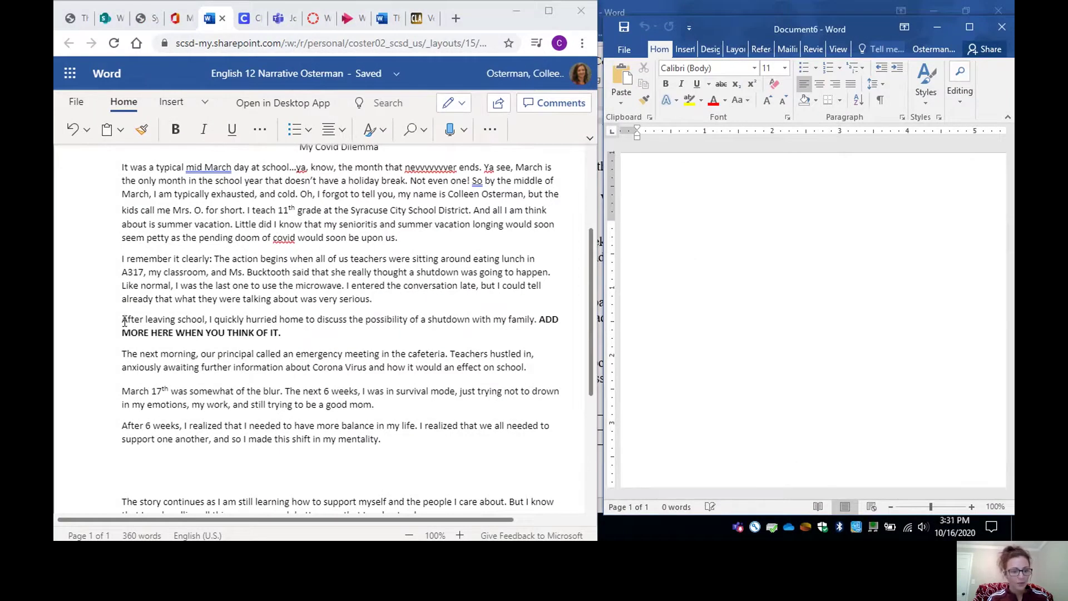
left_click_drag(121, 322, 550, 334)
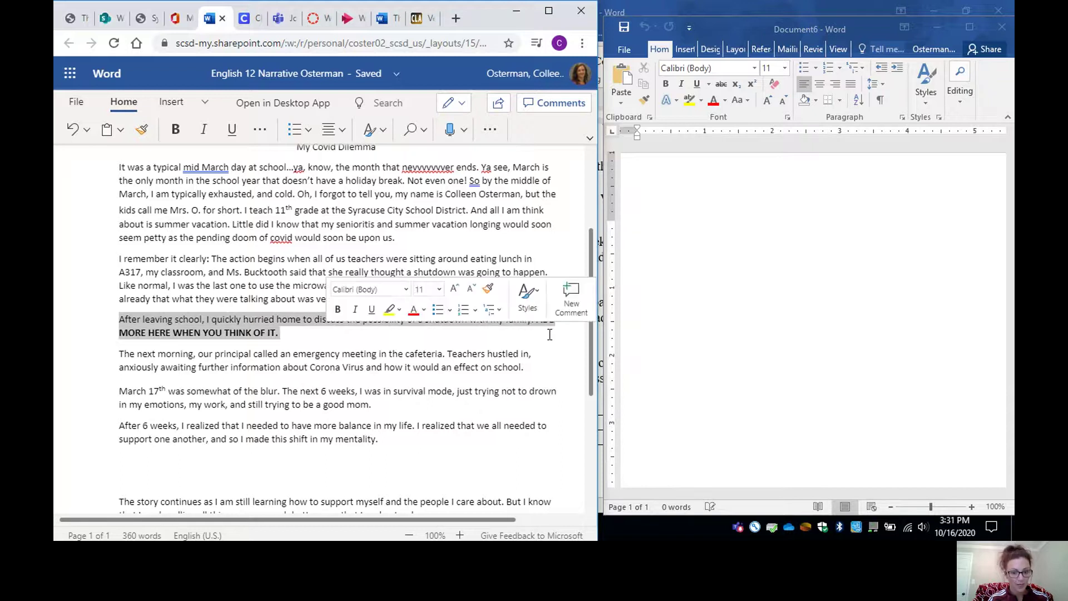
left_click(481, 354)
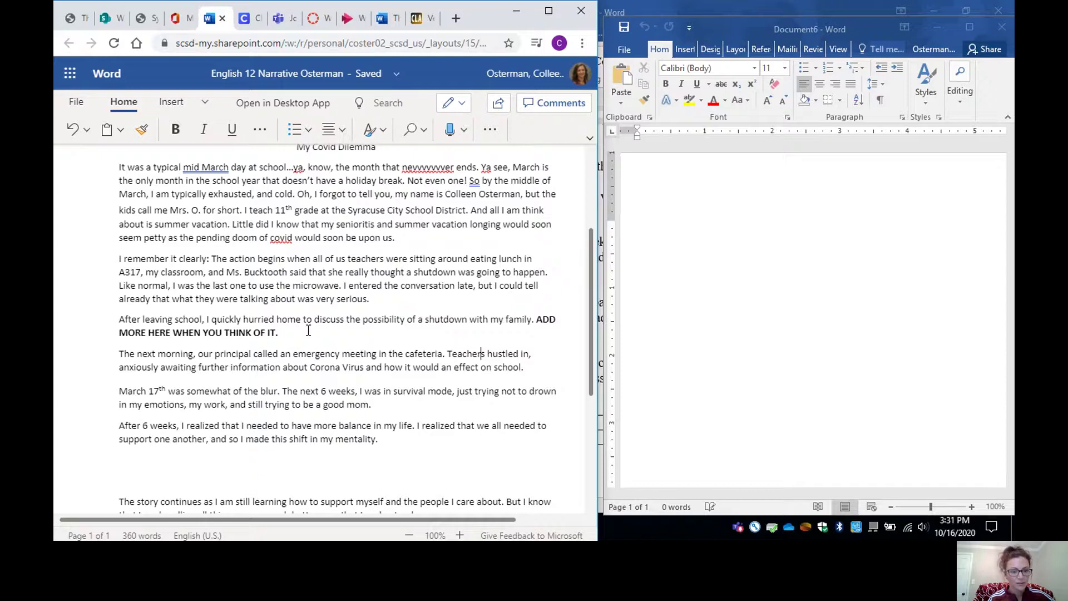
scroll(300, 315, "up", 1)
scroll(300, 315, "down", 1)
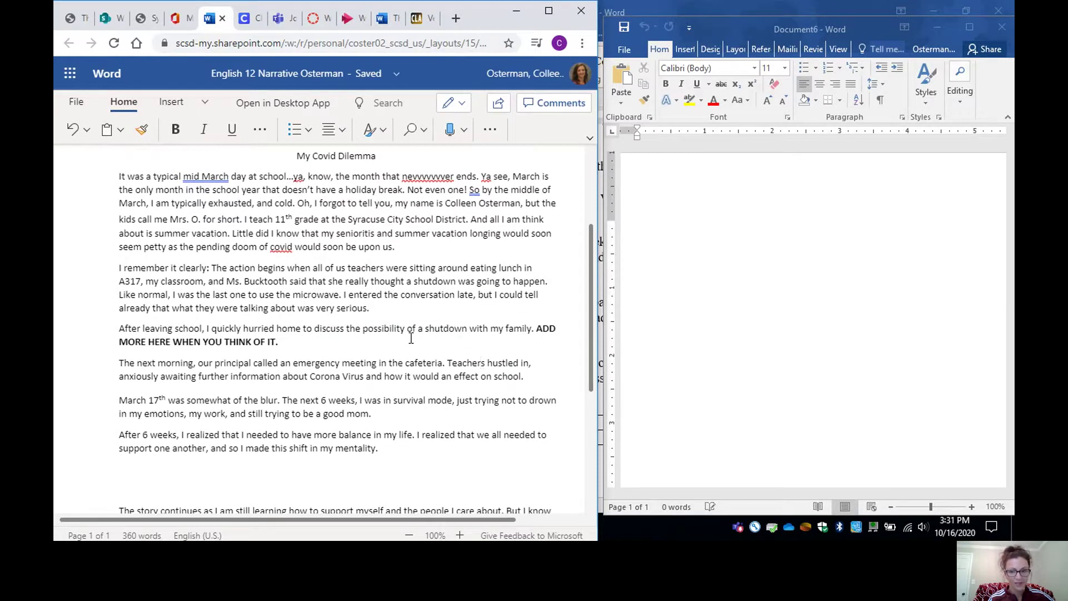
Step: In the blank document, enter the letters S, T, E, A and L, each on its own line
left_click(678, 238)
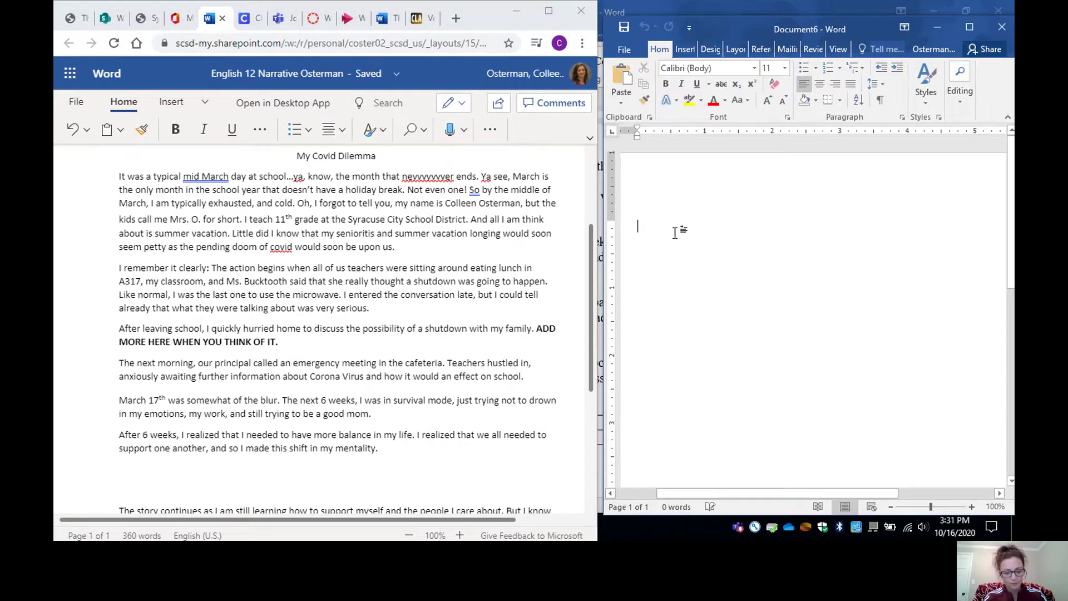
type("s")
key("Return")
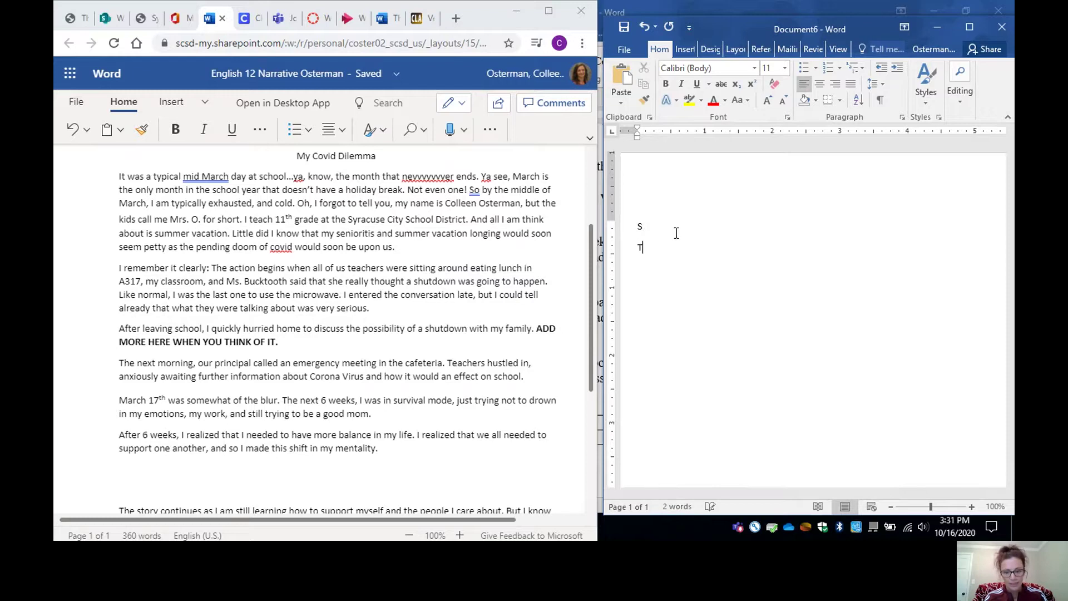
key("Return")
type("Ea")
key("BackSpace")
key("Return")
type("A")
key("Return")
type("L")
Step: Complete the S line as "Speak" and the T line as "Think"
left_click(675, 227)
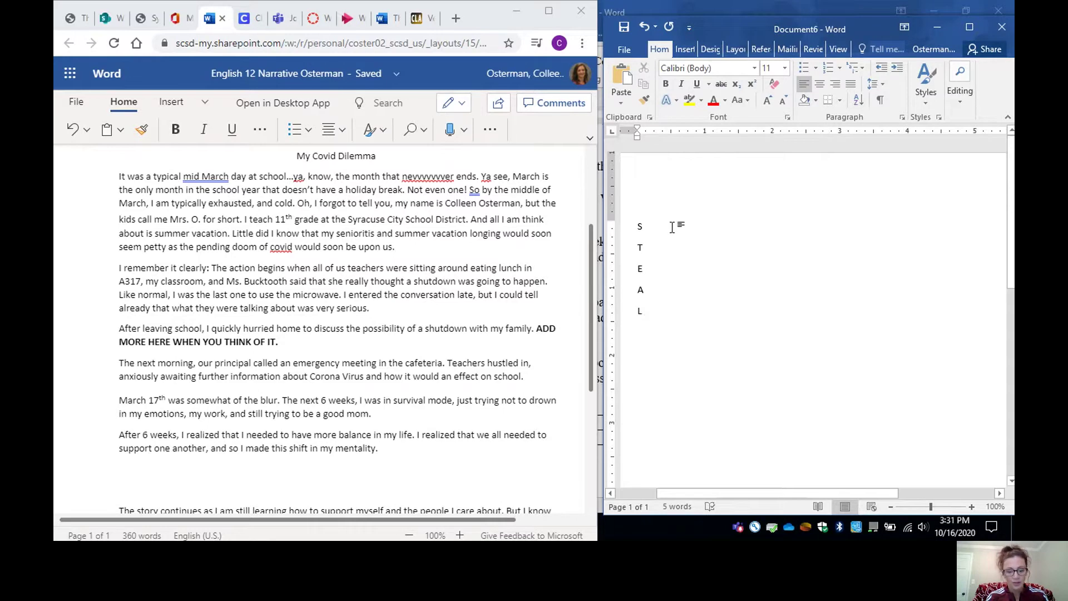
type("peak")
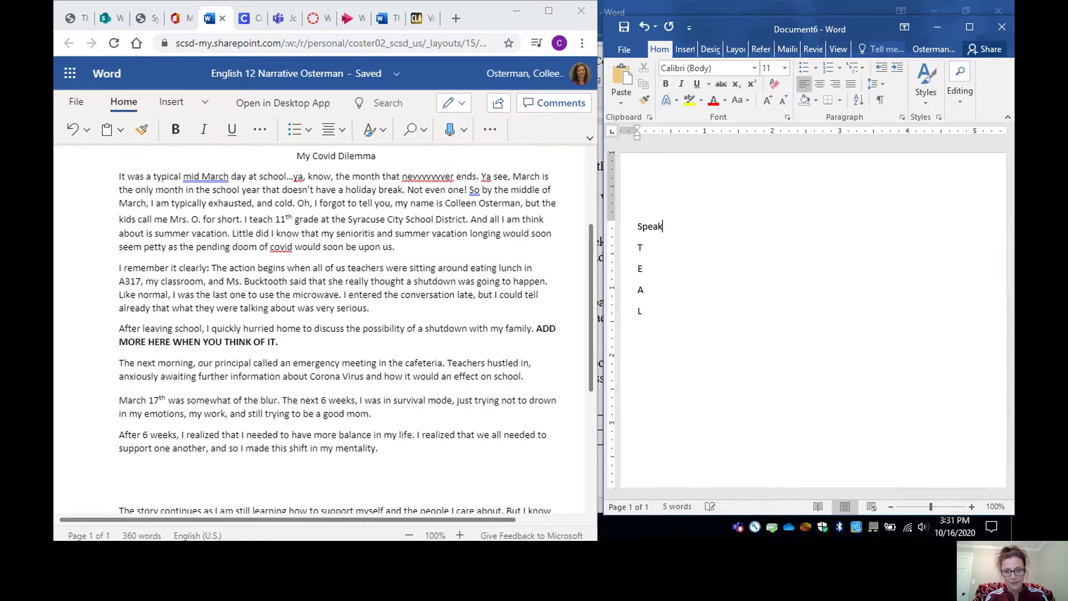
left_click(663, 254)
type("there")
key("BackSpace")
key("BackSpace")
key("BackSpace")
key("BackSpace")
key("BackSpace")
type("hin")
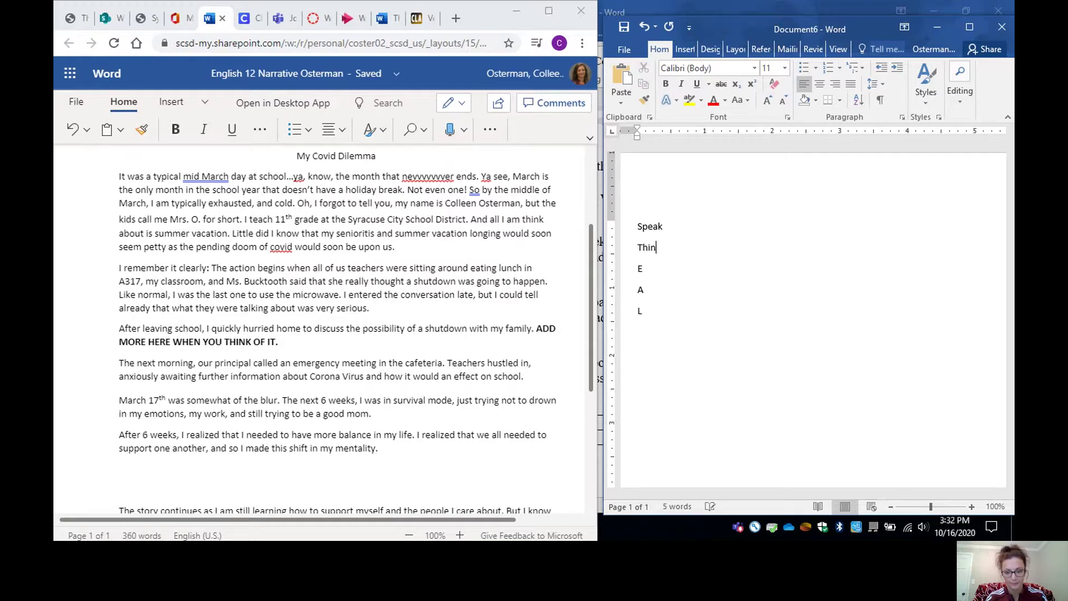
type("k")
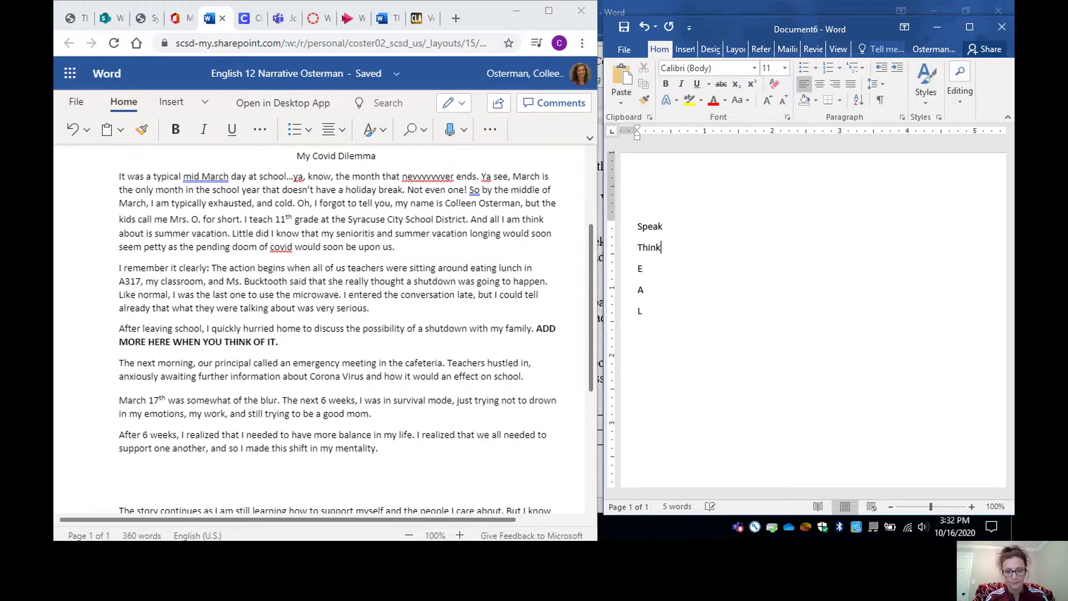
Step: Complete the E line as "Effect on others/other view the person"
left_click(658, 268)
type("effec")
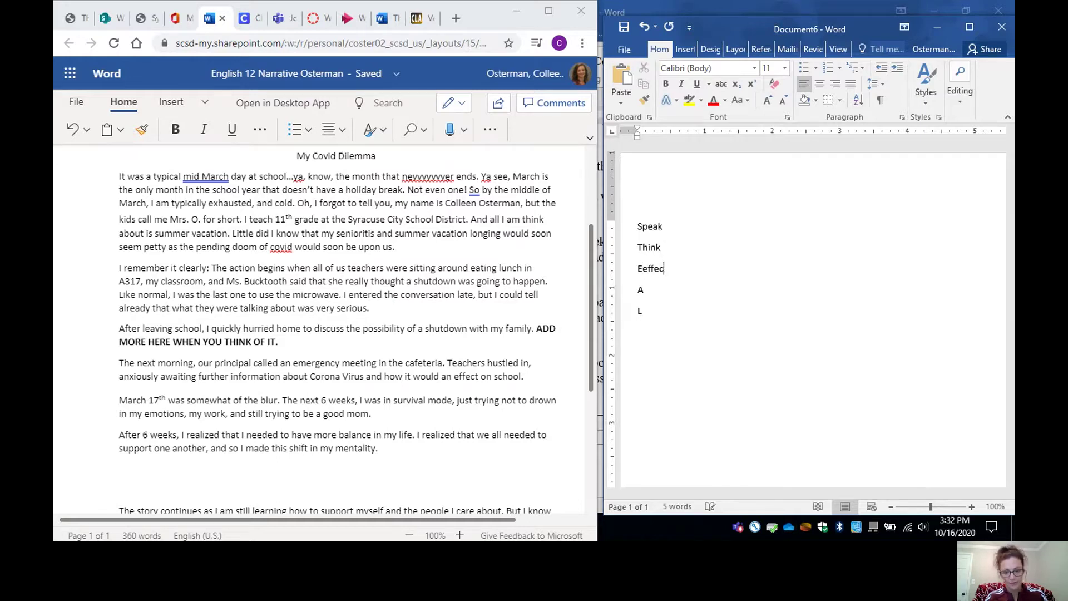
key("BackSpace")
key("BackSpace")
key("BackSpace")
key("BackSpace")
key("BackSpace")
type("ffect on")
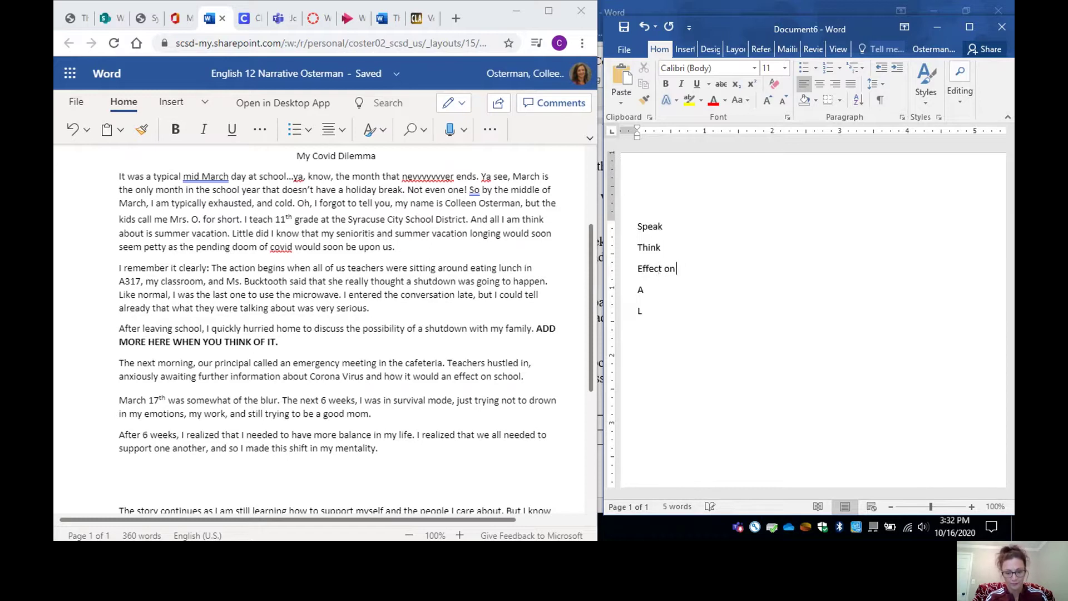
type(" others")
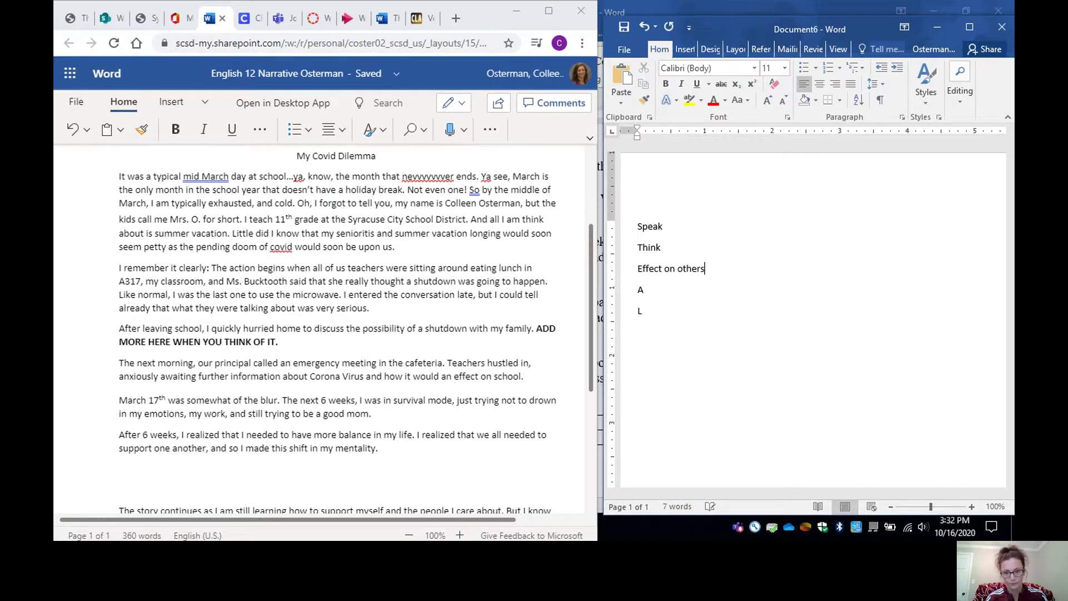
type("/other view ")
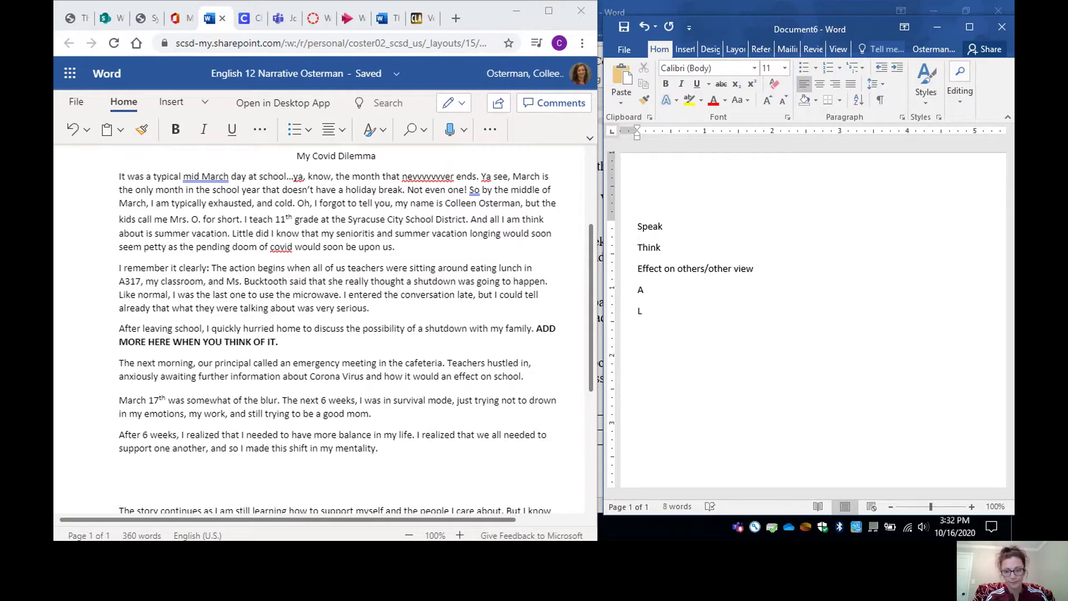
type("the person")
Step: Complete the A line as "Act" and the L line as "Look"
left_click(654, 289)
type("ct")
key("BackSpace")
key("BackSpace")
type("ct ")
type("L")
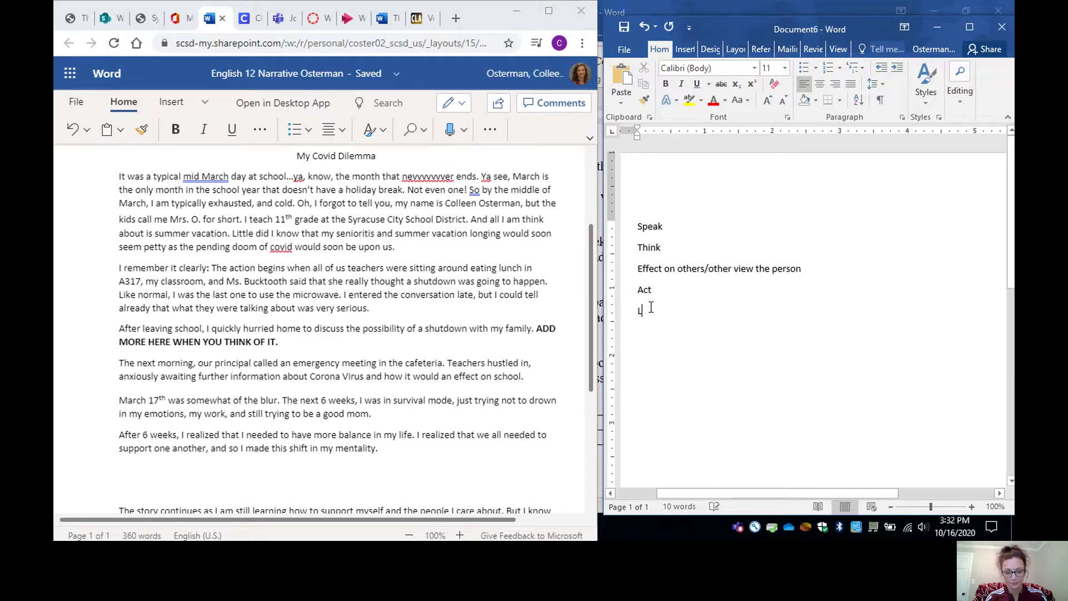
type("ook")
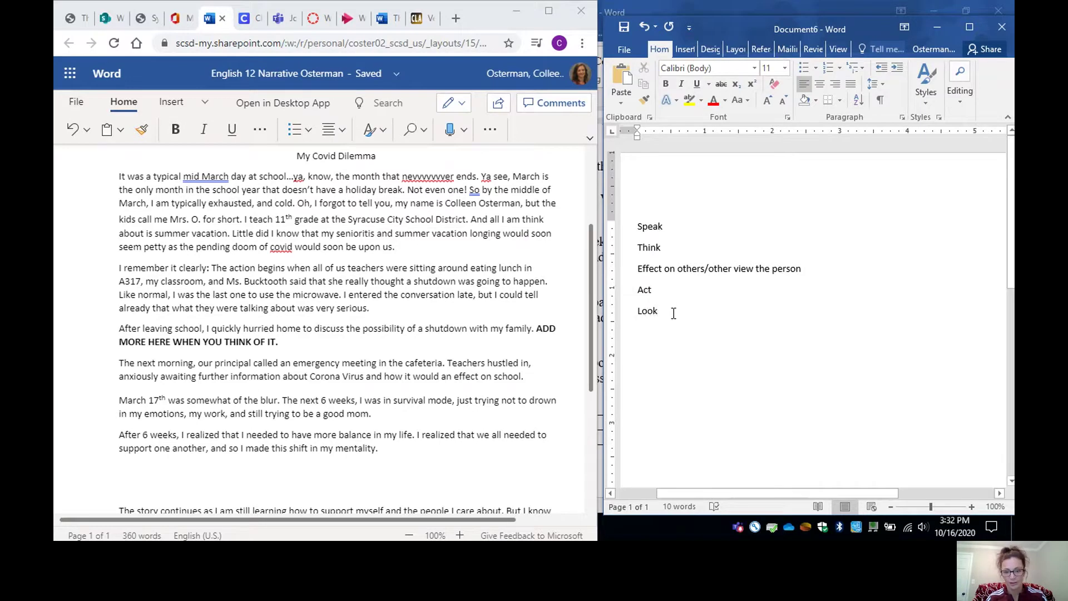
Step: Set the font size of all five STEAL lines to 18
left_click_drag(675, 310, 637, 223)
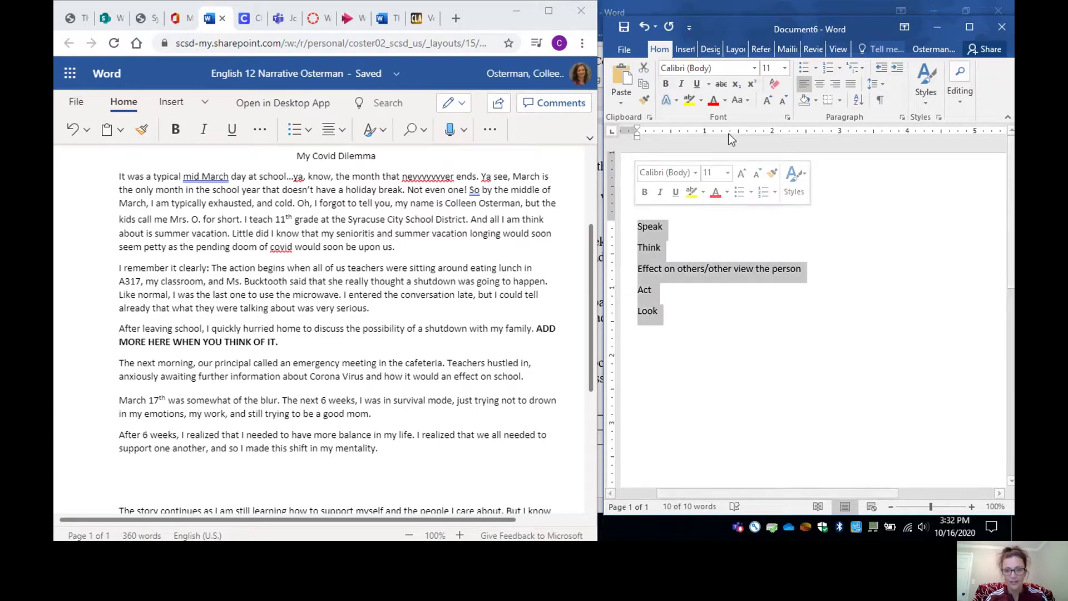
left_click(785, 68)
left_click(766, 181)
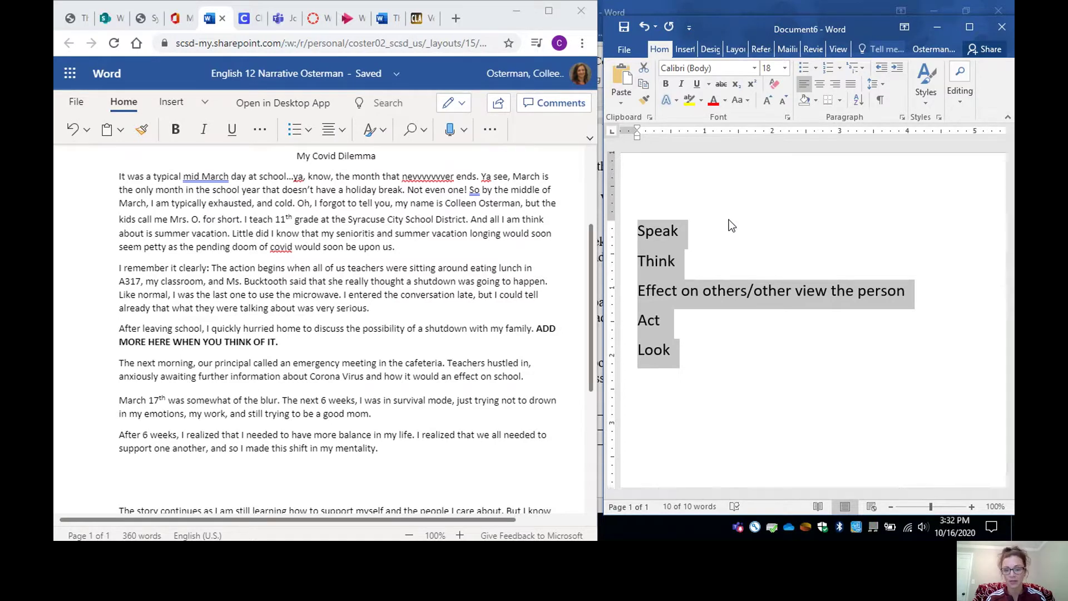
left_click(719, 228)
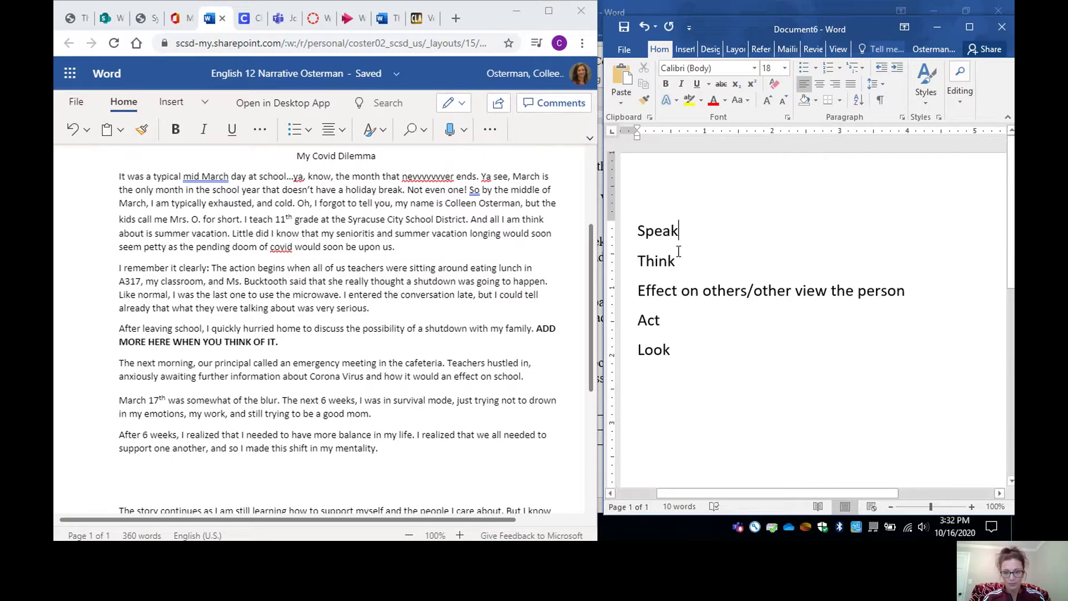
left_click(679, 338)
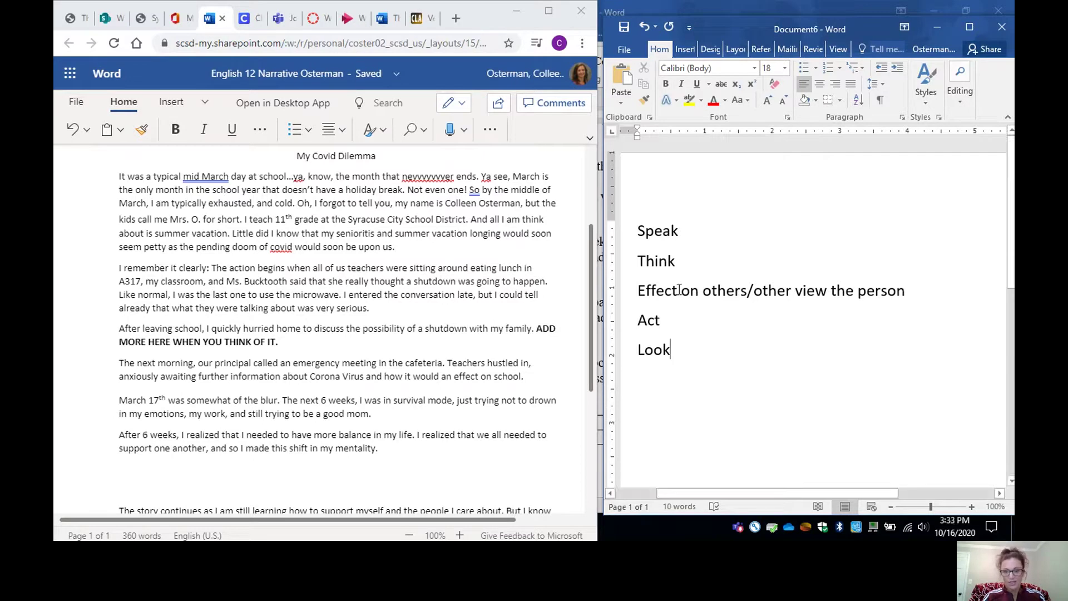
left_click(682, 273)
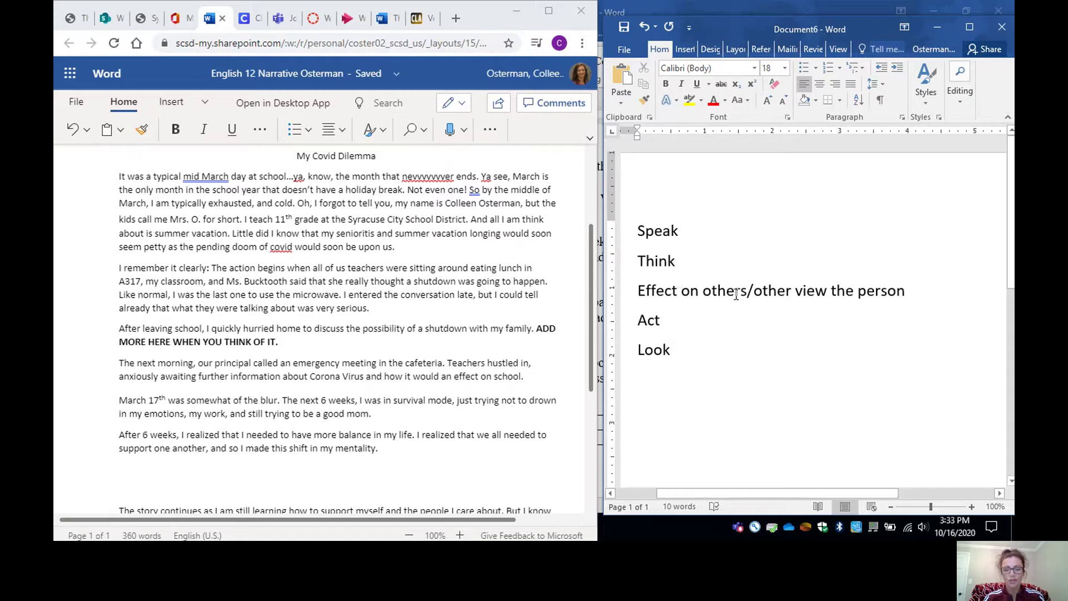
double_click(678, 232)
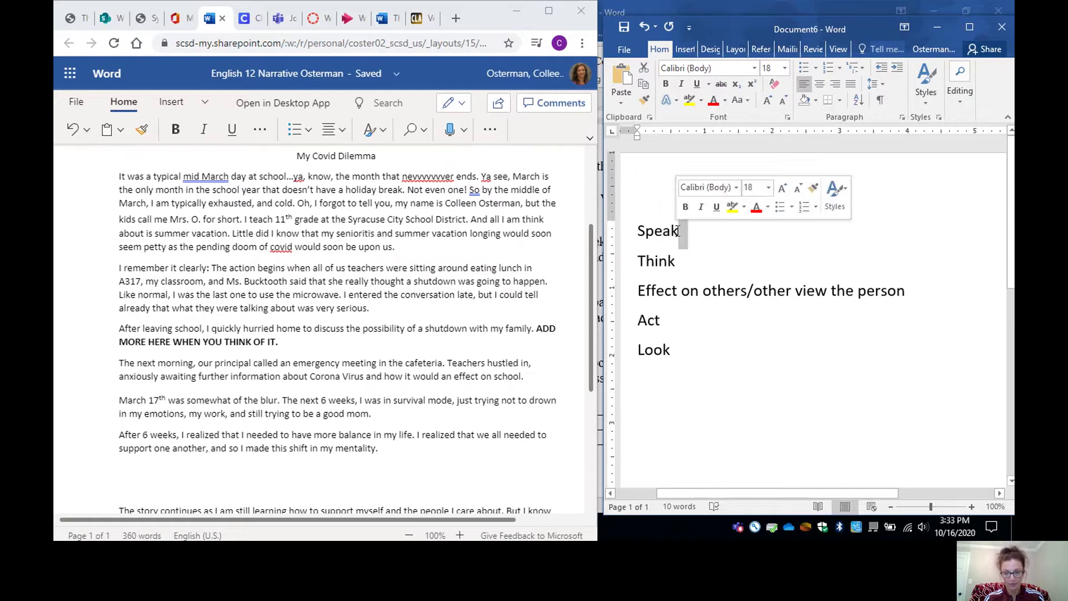
double_click(705, 292)
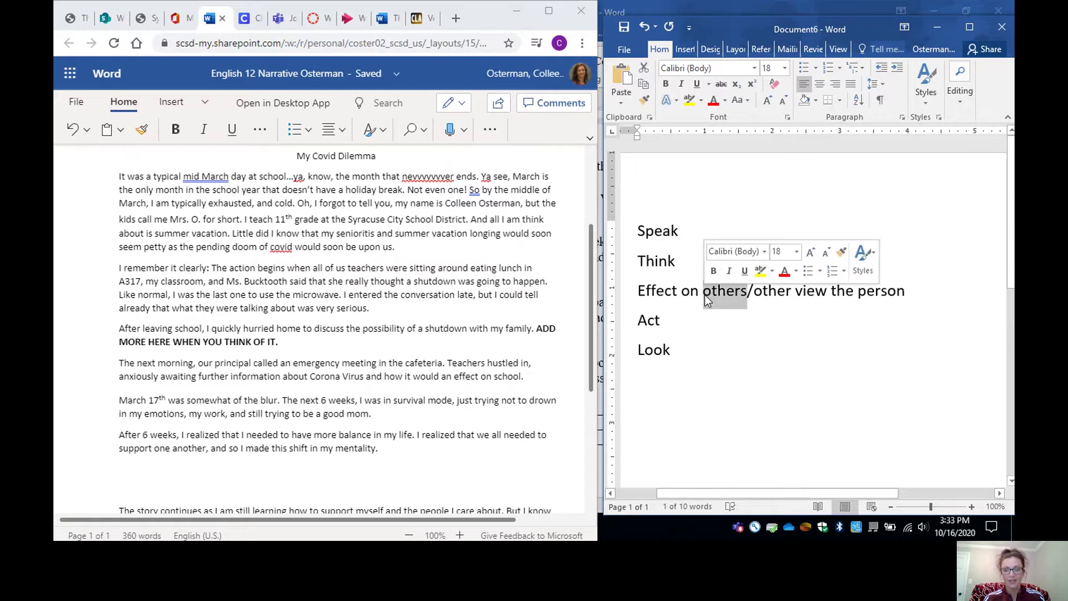
left_click(790, 318)
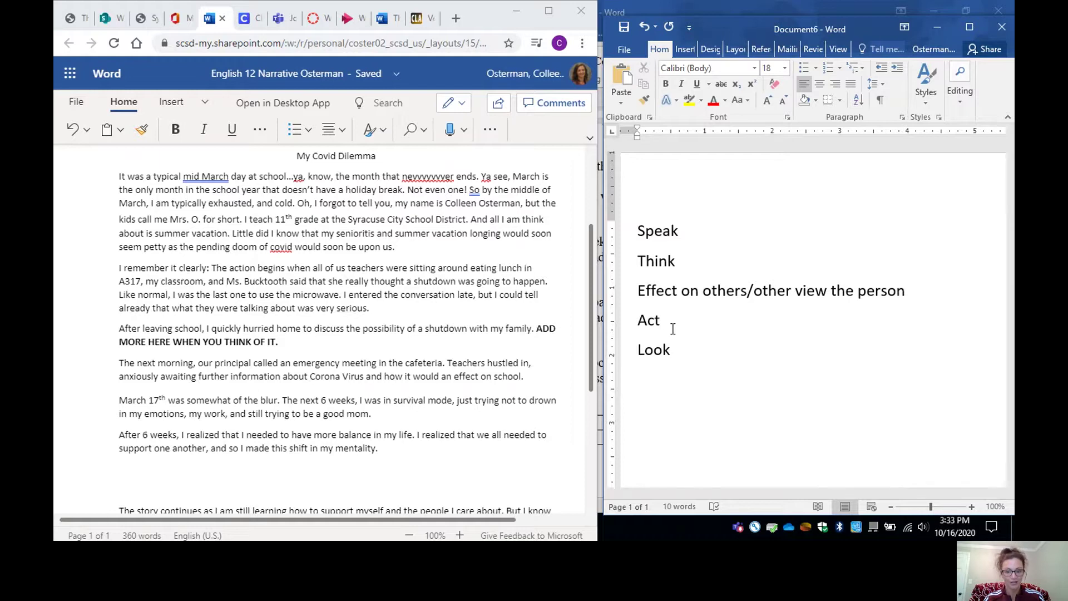
left_click(672, 348)
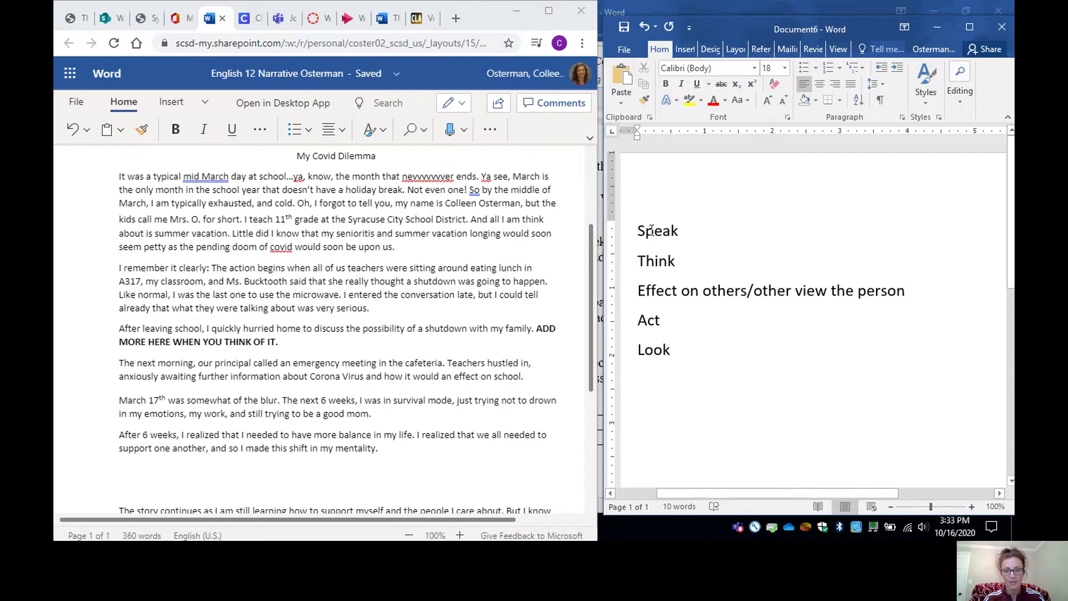
Step: Add a hyphen after "Speak" to start its note
left_click(680, 233)
type("-")
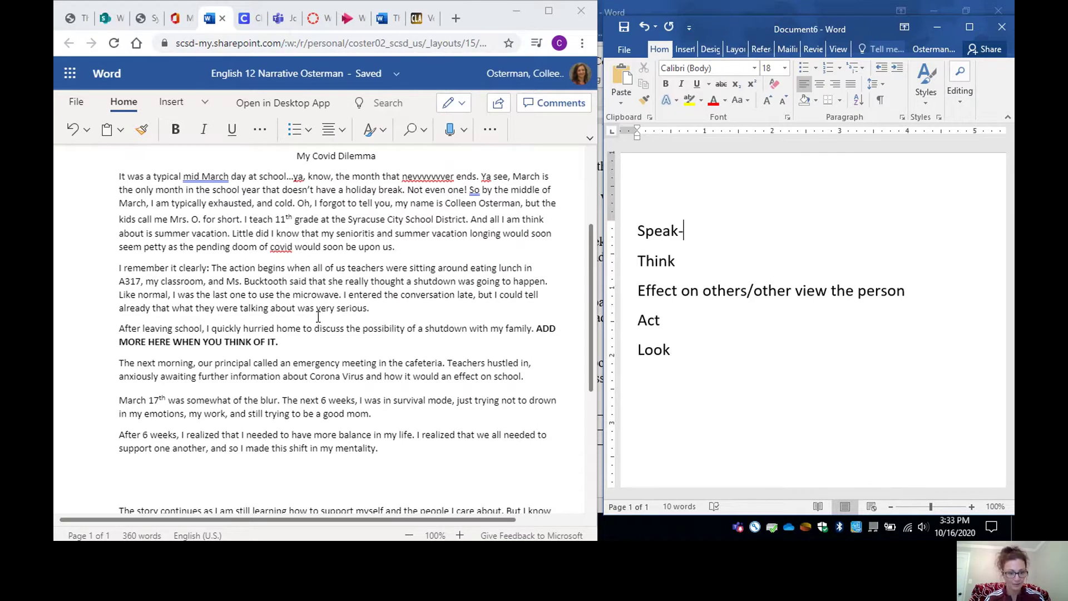
left_click(306, 342)
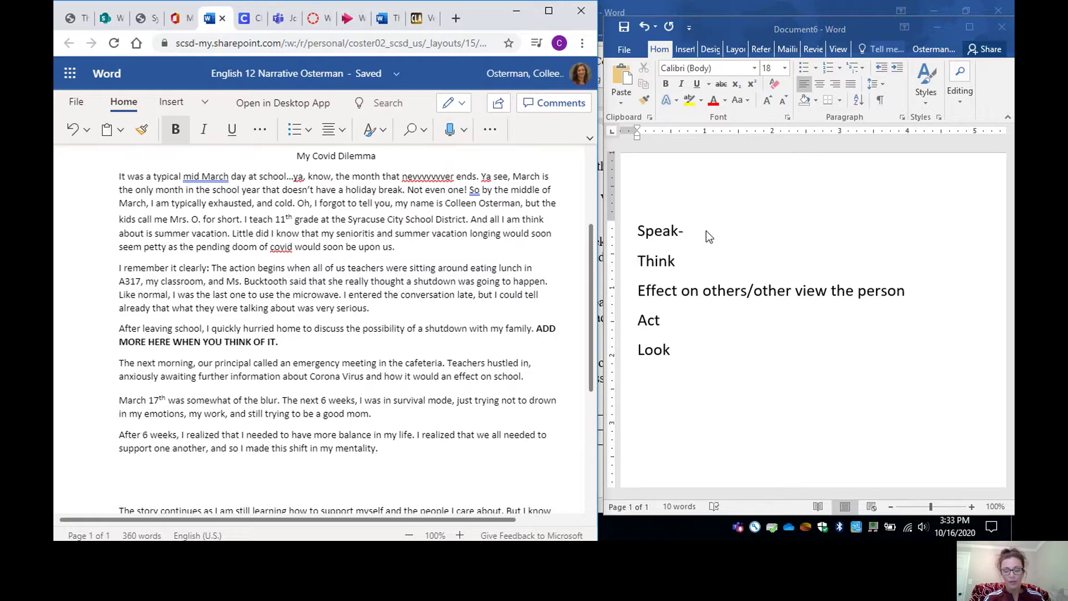
Step: Add a hyphen and the note "thoughts were everywhere; scattered, confused" directly after "Think"
left_click(690, 261)
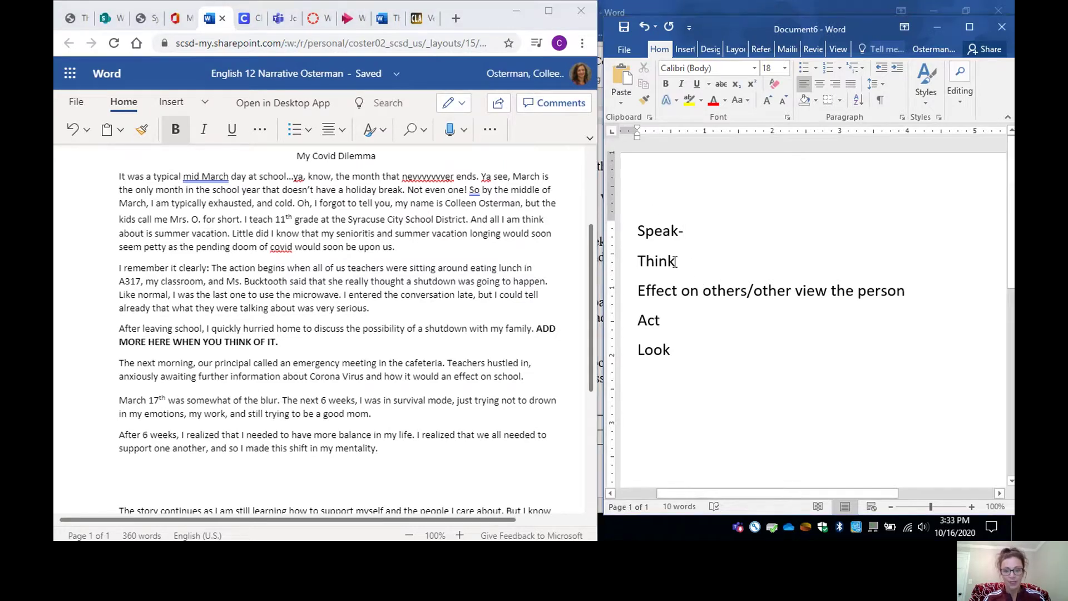
type("-")
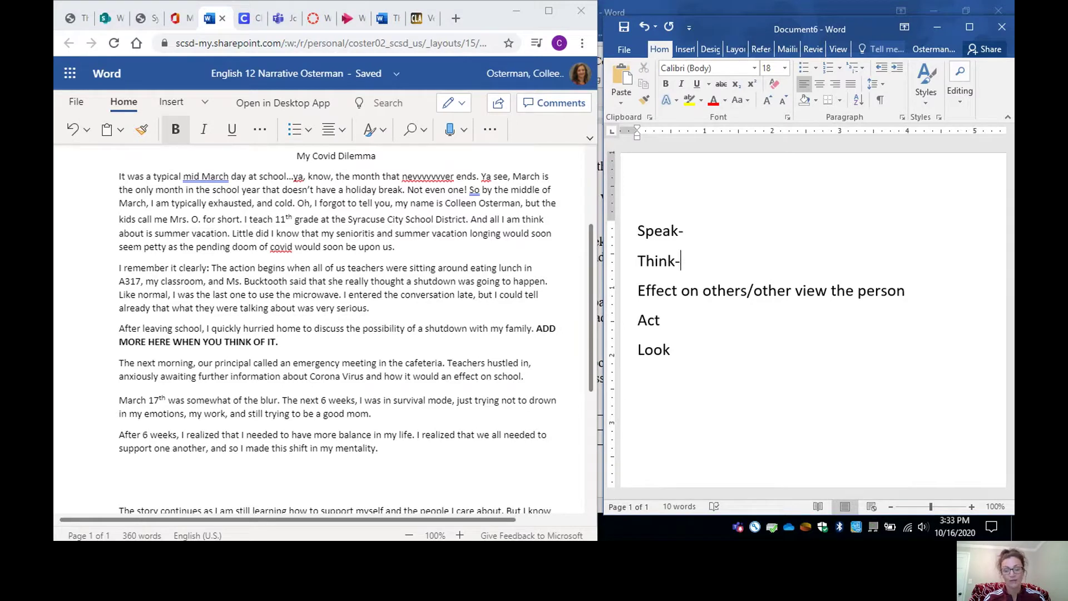
type("thoughts we")
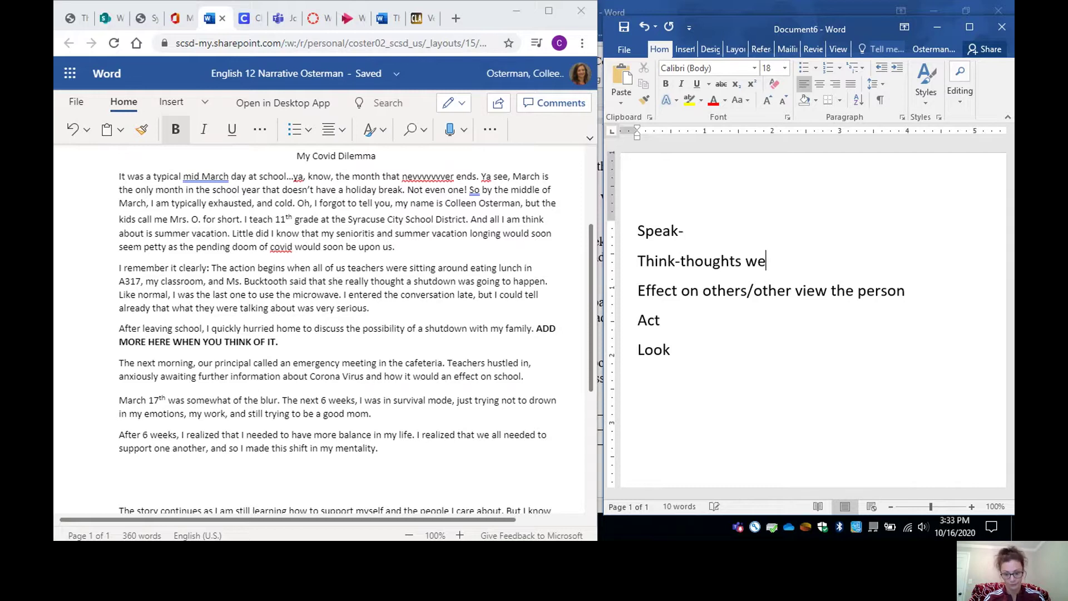
type("re everywhere")
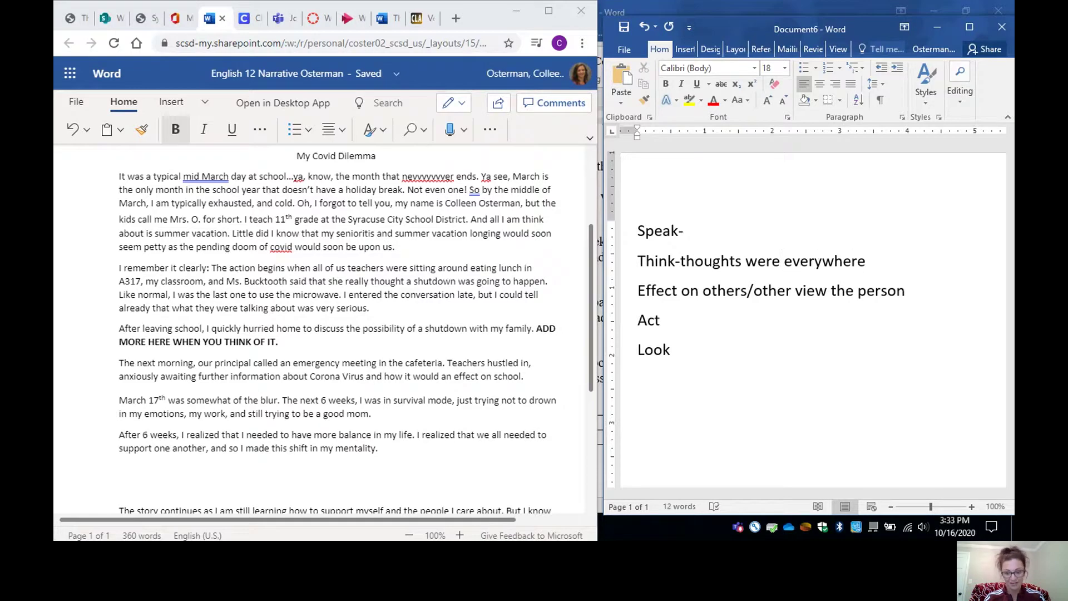
type("; scattered")
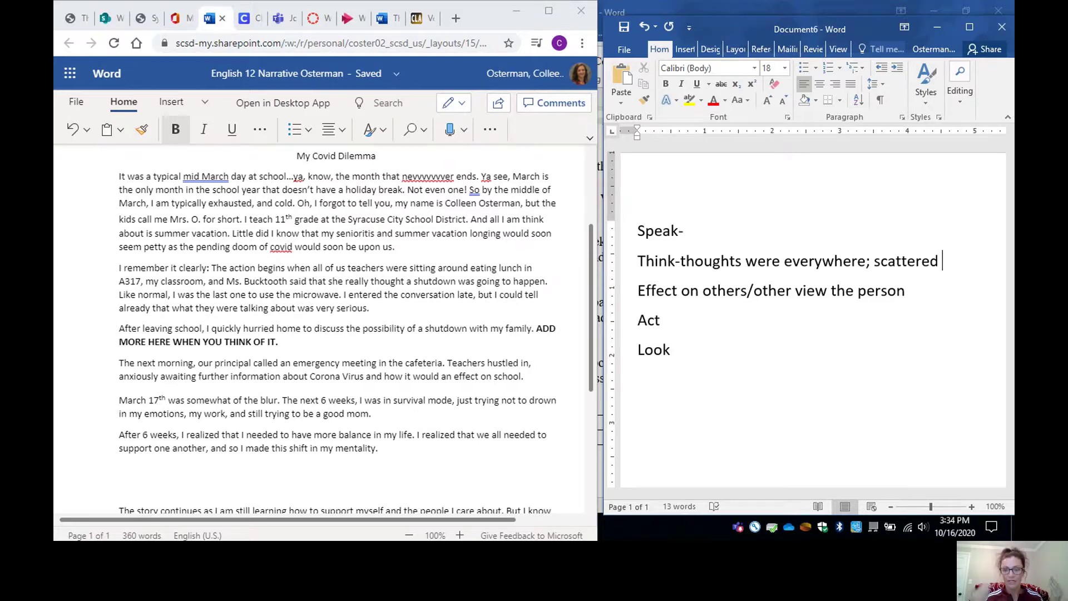
key("BackSpace")
type(", confuse")
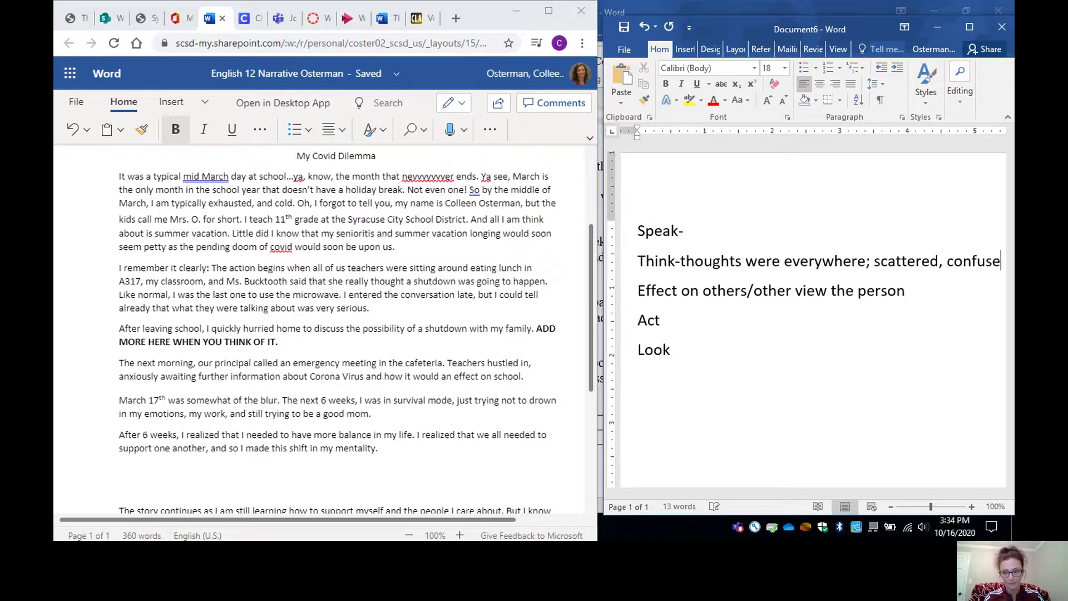
type("d")
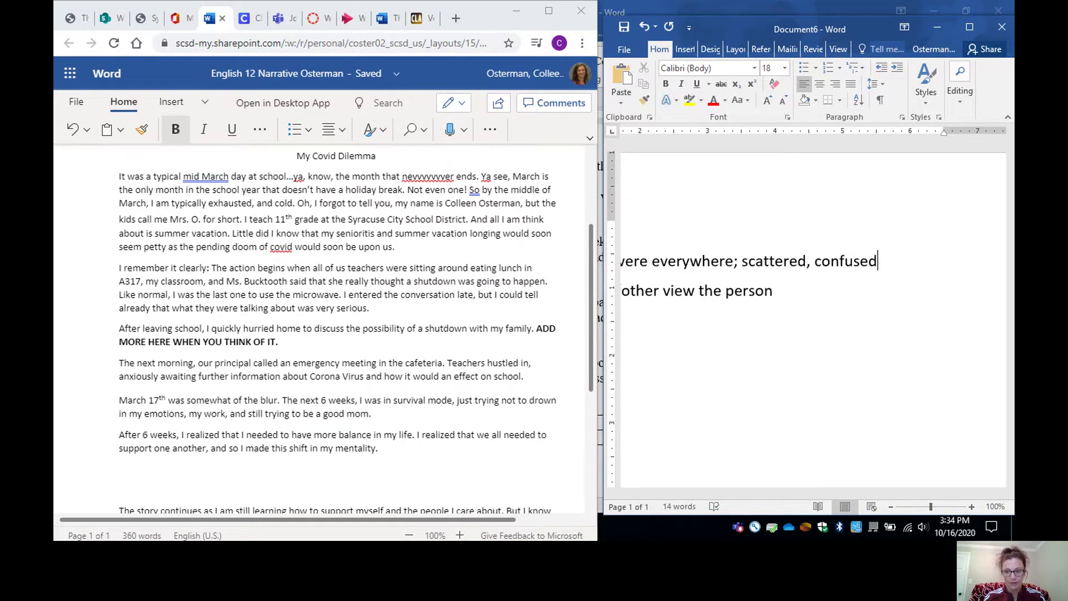
Step: Extend the Think note by adding ", disbelief" after "confused"
type(", disbelief")
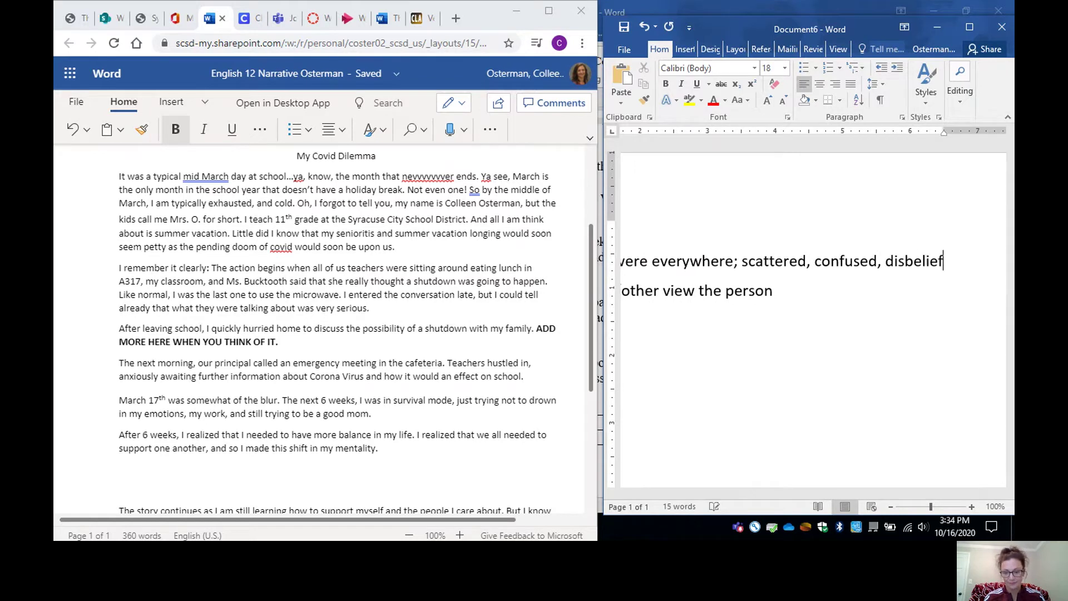
left_click(825, 324)
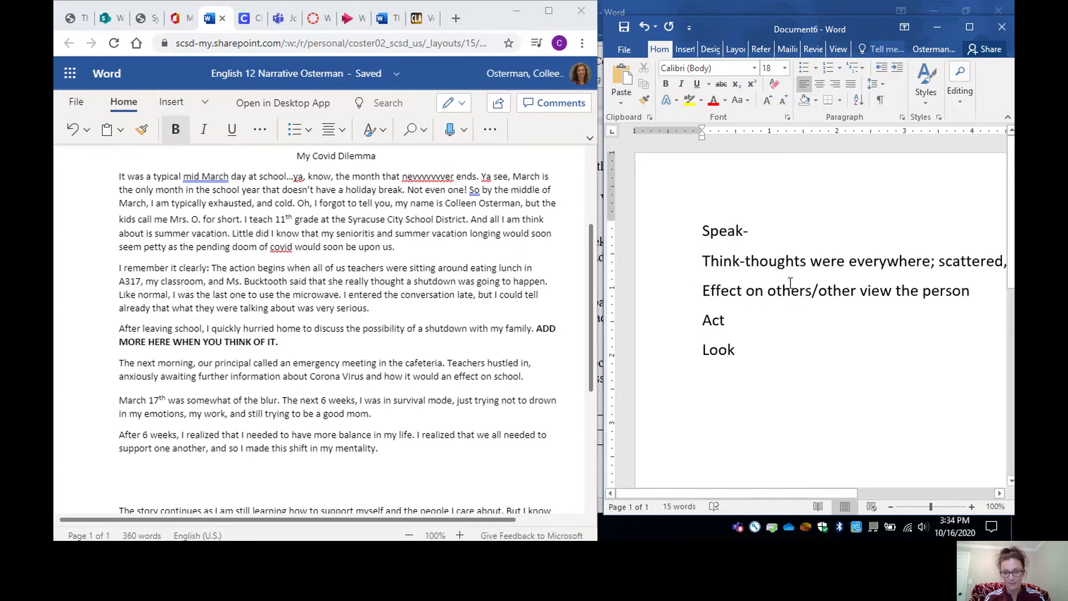
Step: Enter the exclamation "Holy S%@t!" as the note after "Speak-"
left_click(778, 231)
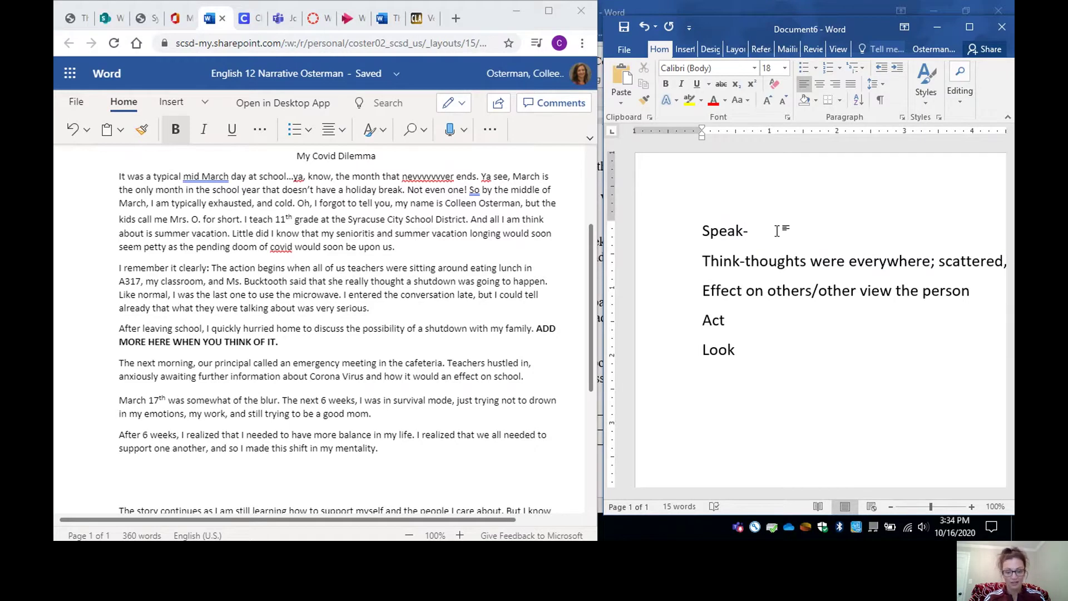
type("Holy S")
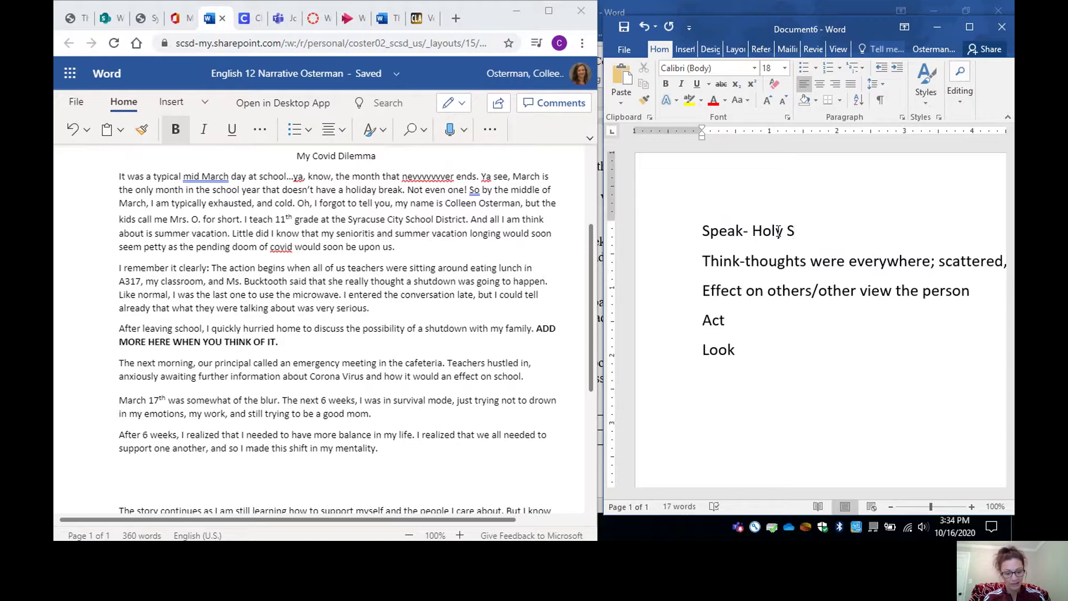
type("4@")
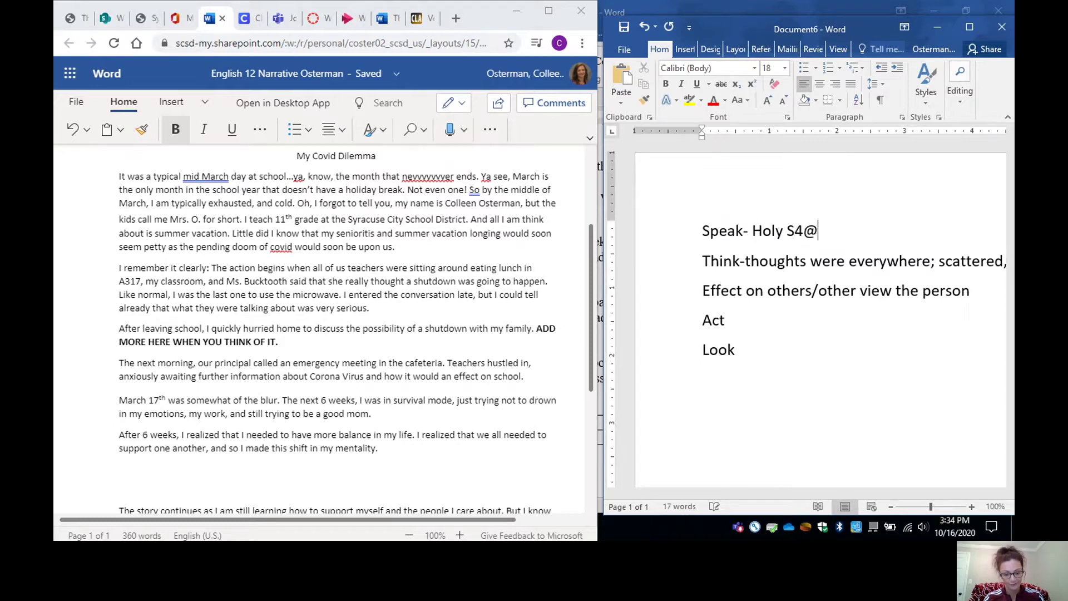
type("T")
key("BackSpace")
type("t!")
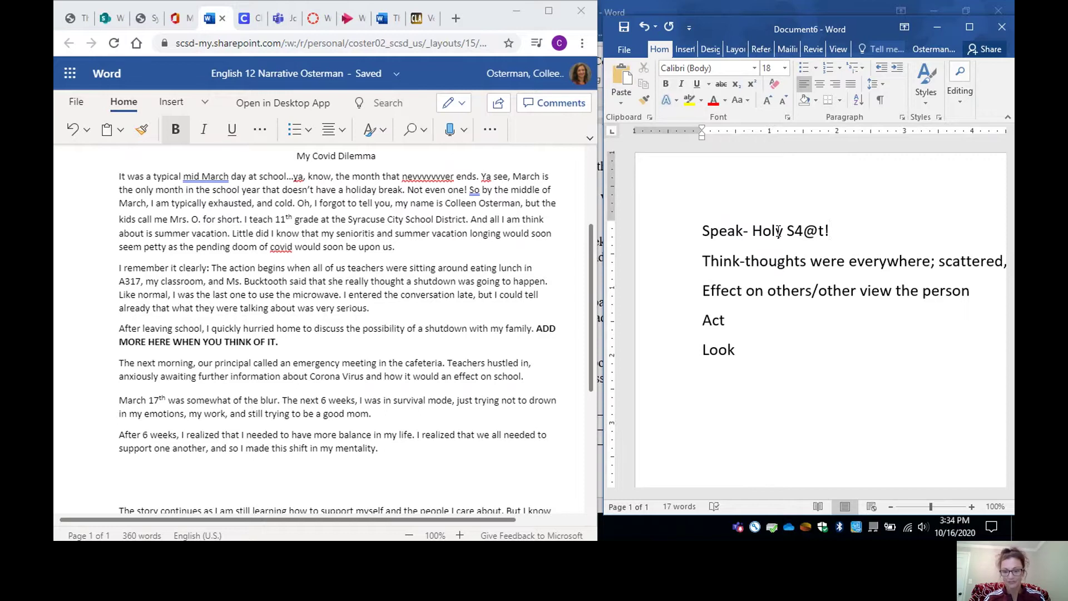
left_click(802, 231)
key("BackSpace")
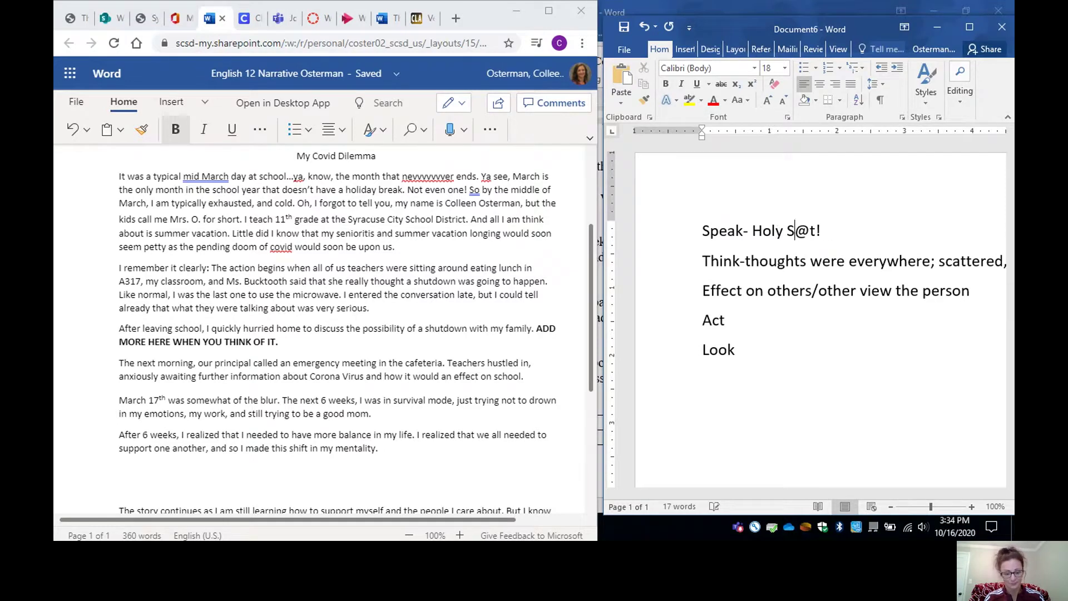
type("%")
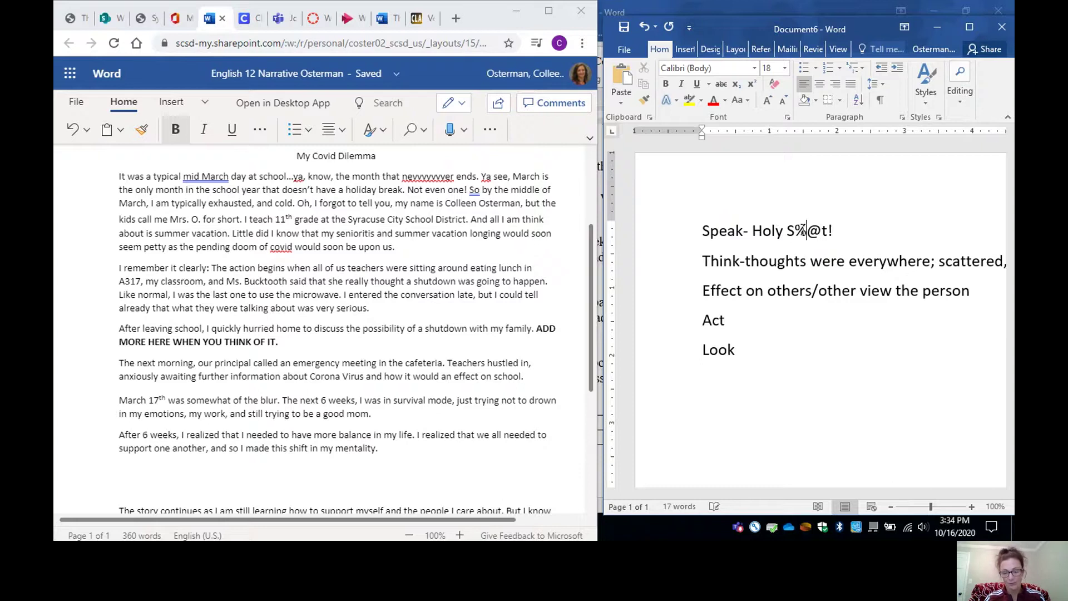
Step: Continue the Speak note with a comma and the text “Oh, guys, Mommy and Daddy are just talking.” It’s business stuff
left_click(837, 231)
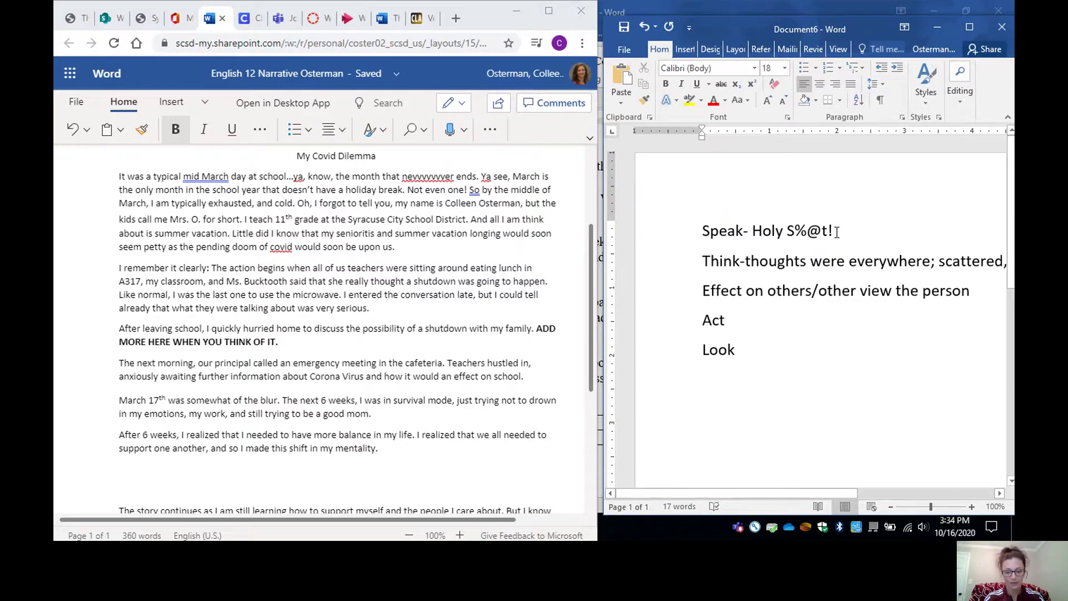
type(", ")
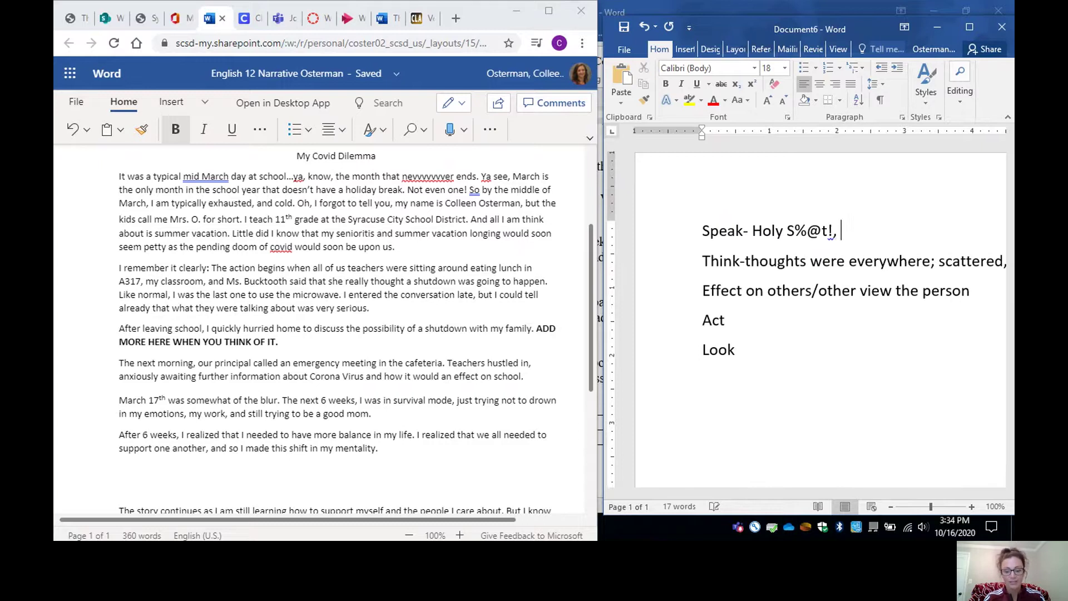
type("\"Oh")
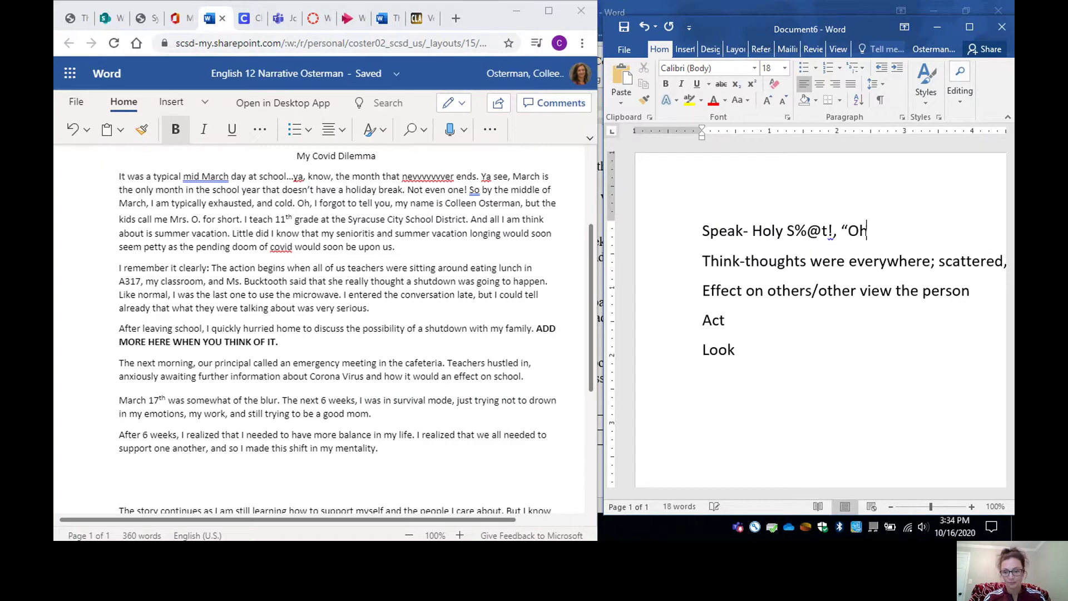
type(", guys, ")
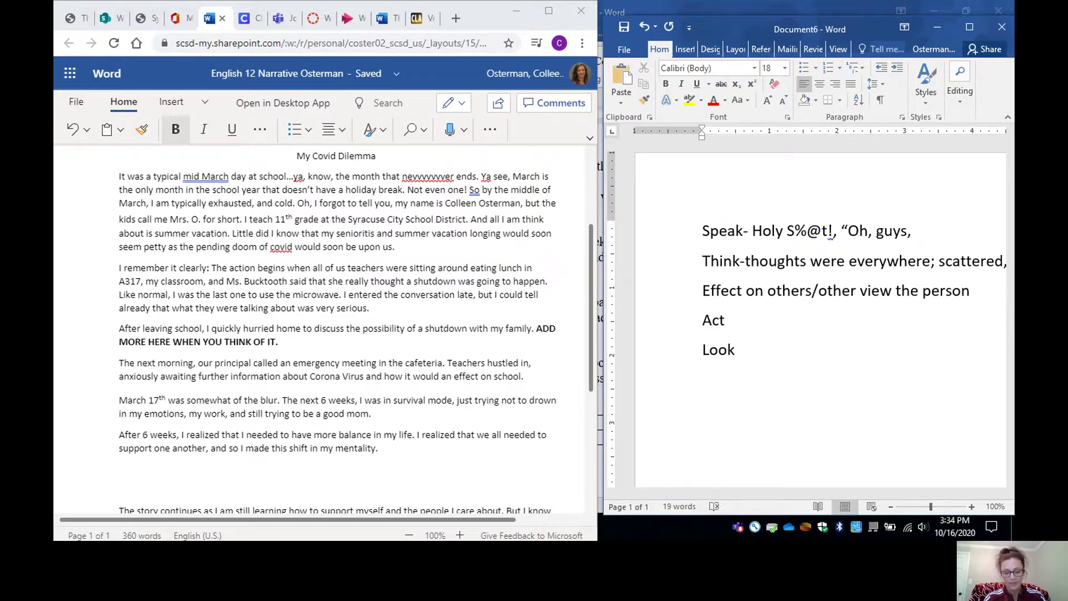
type("Mon")
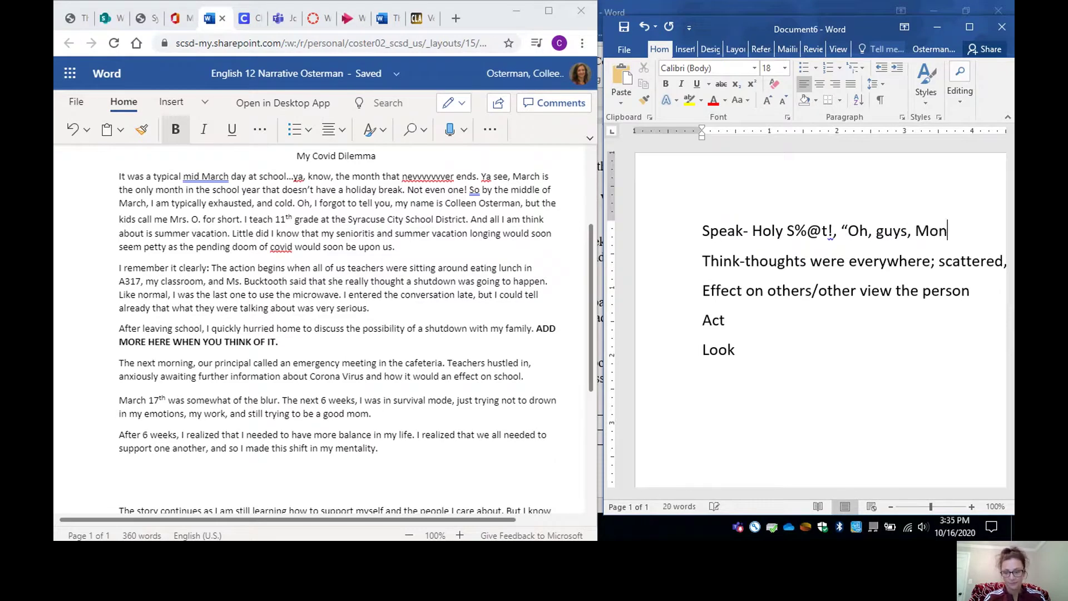
key("BackSpace")
type("mmy")
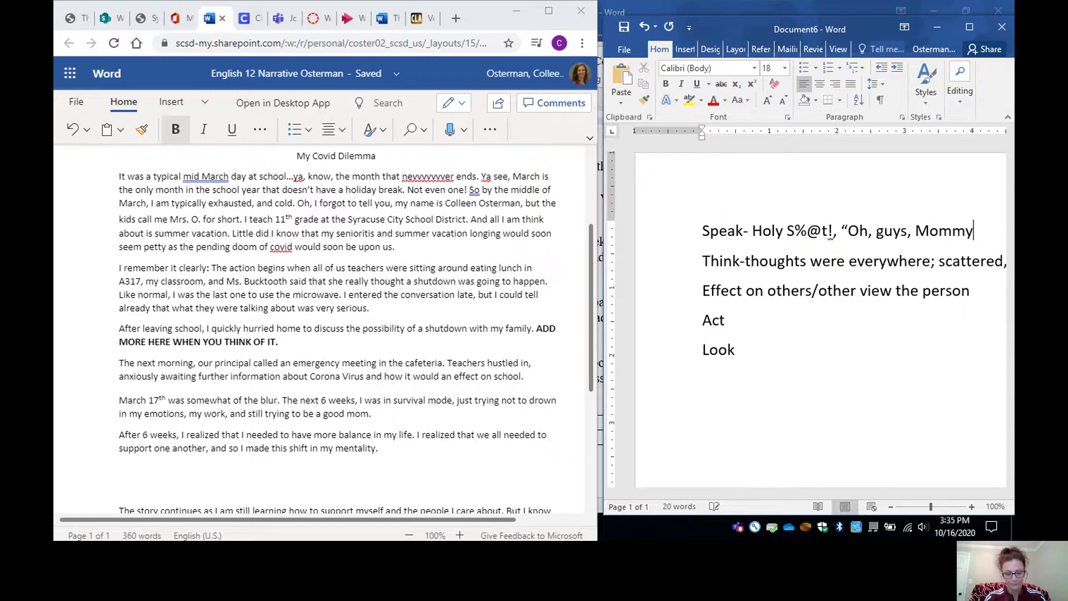
type(" and Daddy a")
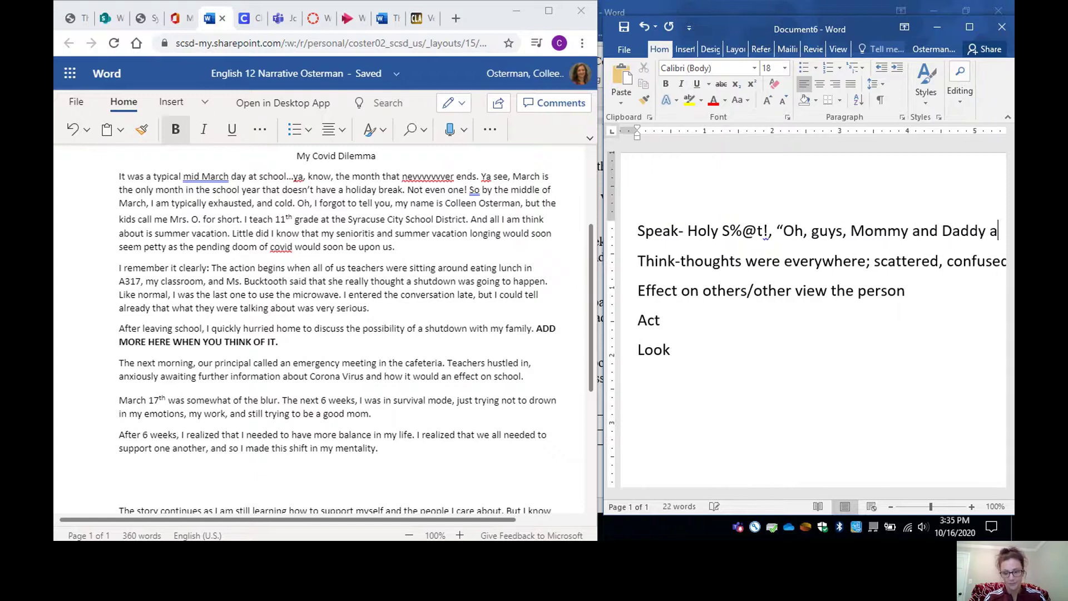
type("re just talk")
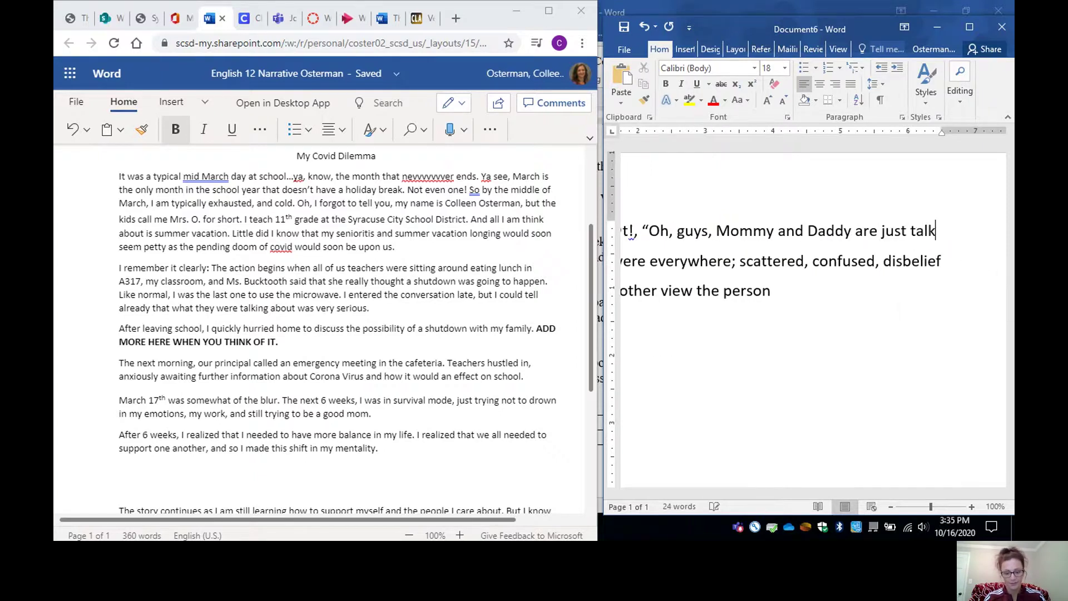
type("ing\"")
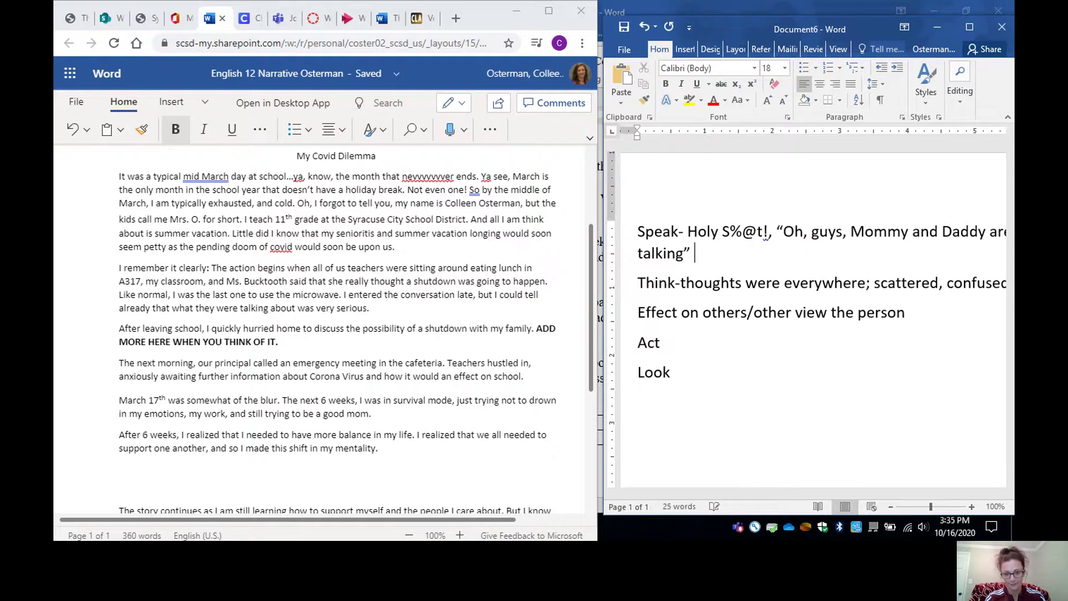
key("BackSpace")
key("BackSpace")
type(".\"")
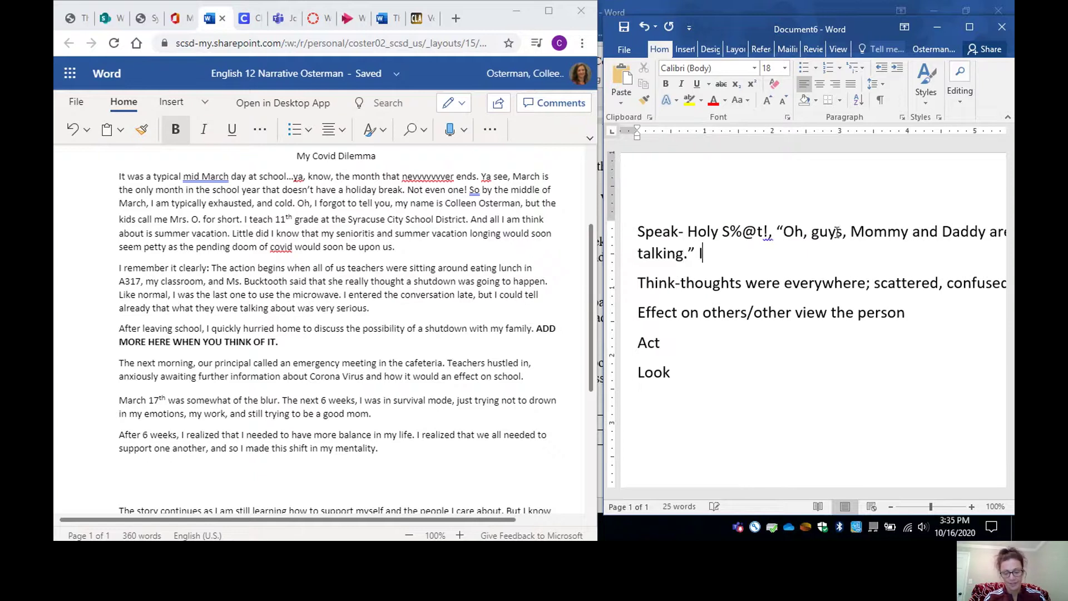
type("t's b")
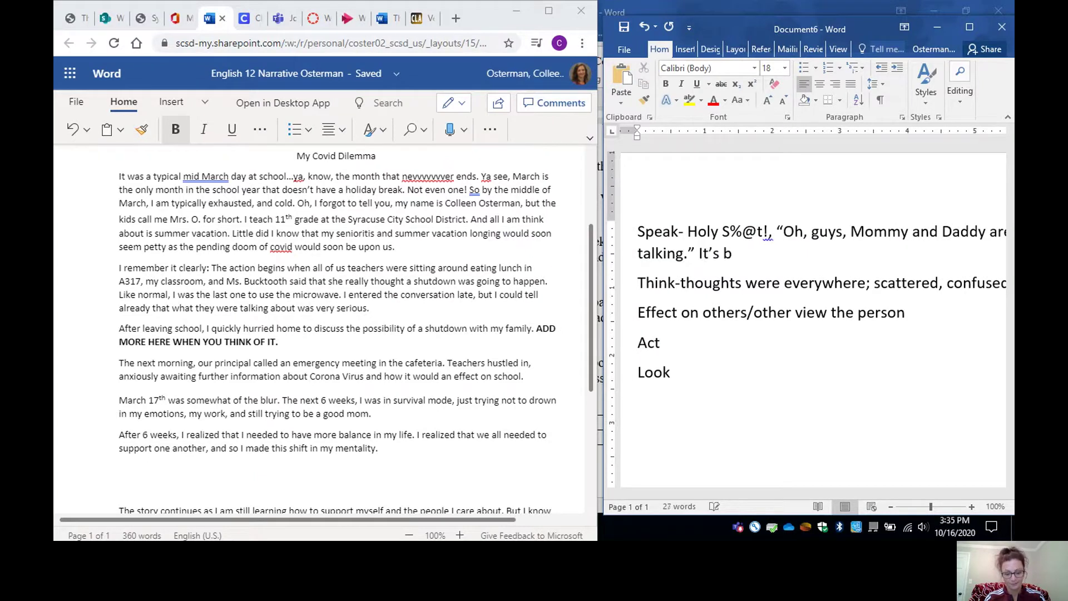
type("usiness ")
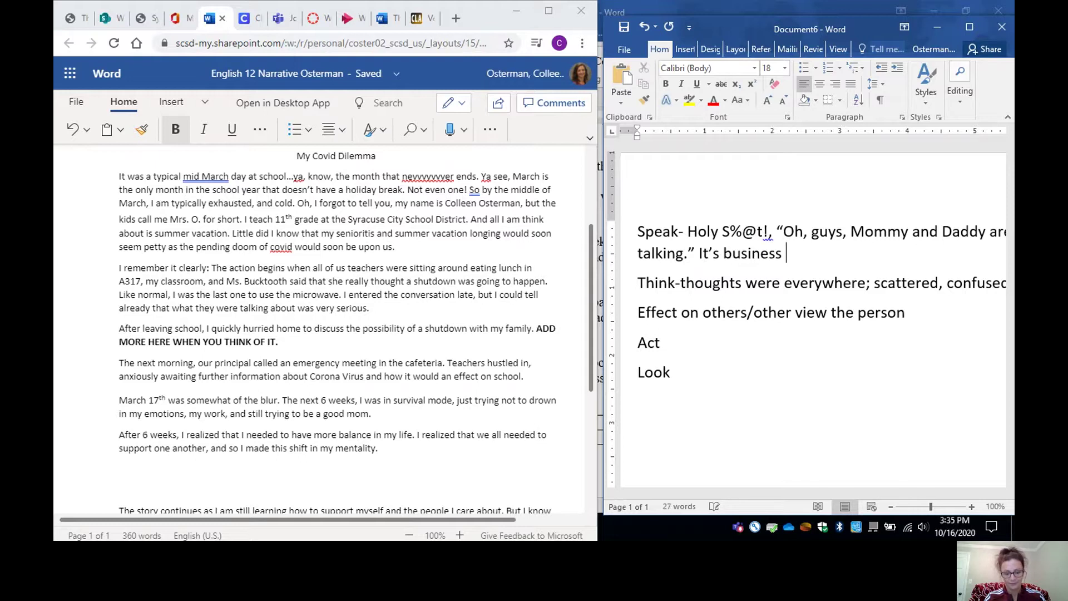
type("stuff.")
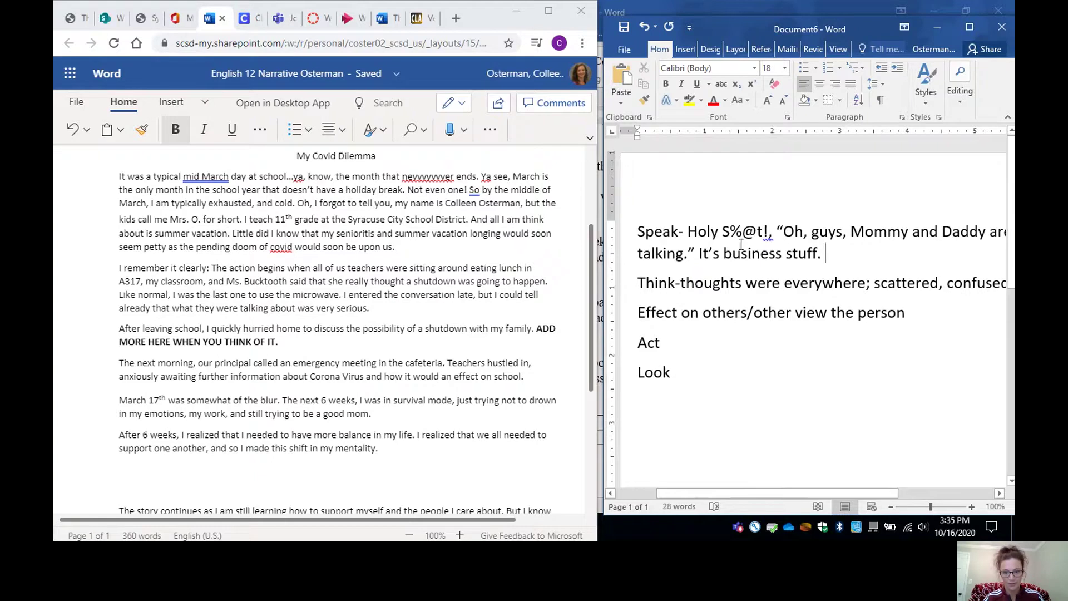
Step: Move the quotation mark after "talking." to the end of "It’s business stuff." so the quote covers both sentences
left_click(695, 254)
key("BackSpace")
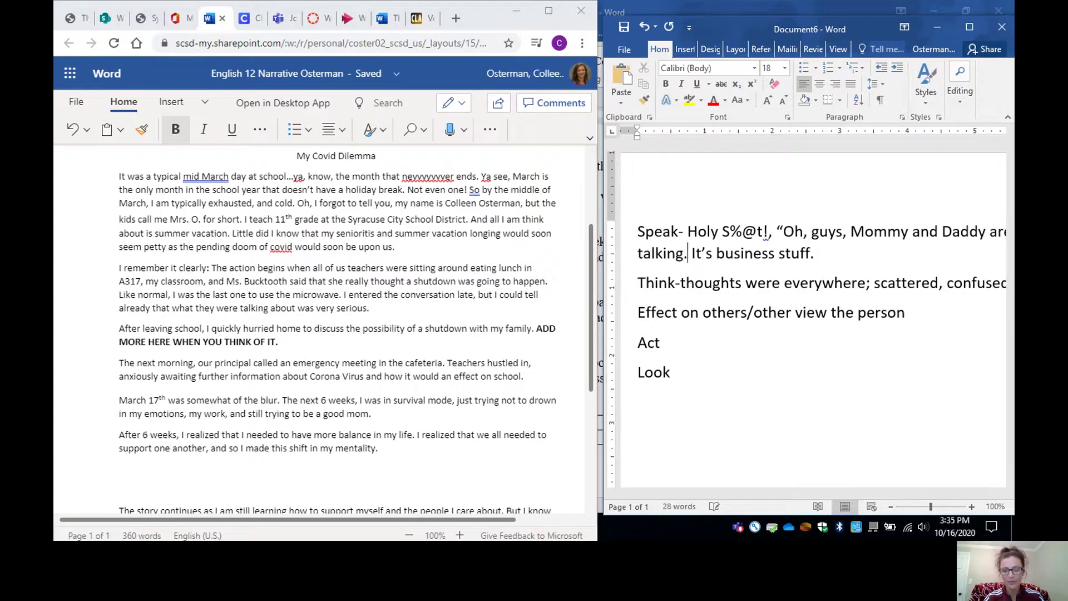
left_click(820, 249)
type("\"")
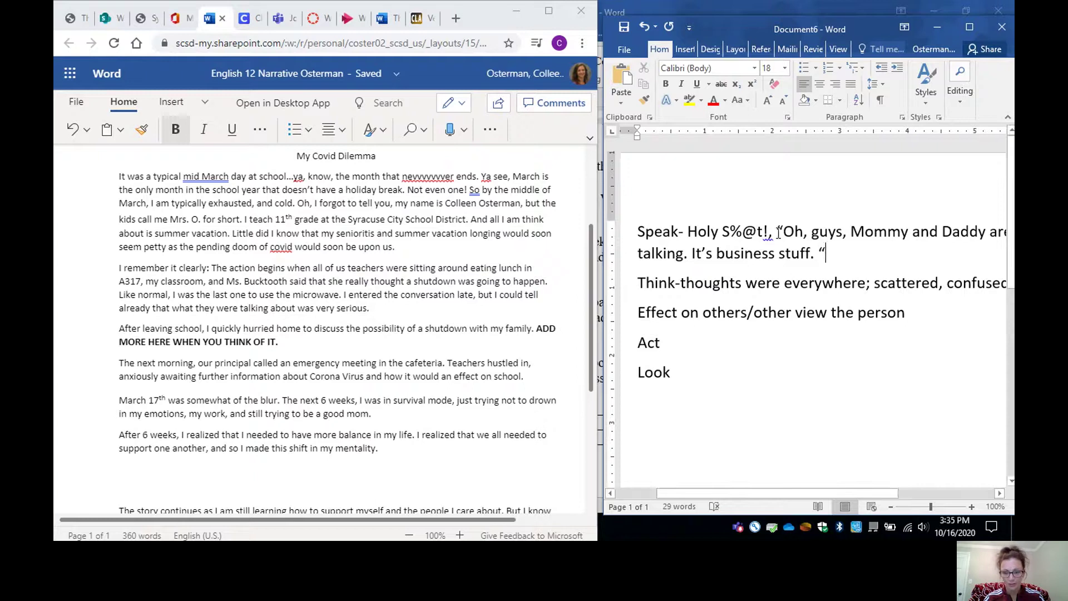
Step: Replace the comma after "Holy S%@t!" with "How is this really happening?! We are going to die!"
key("BackSpace")
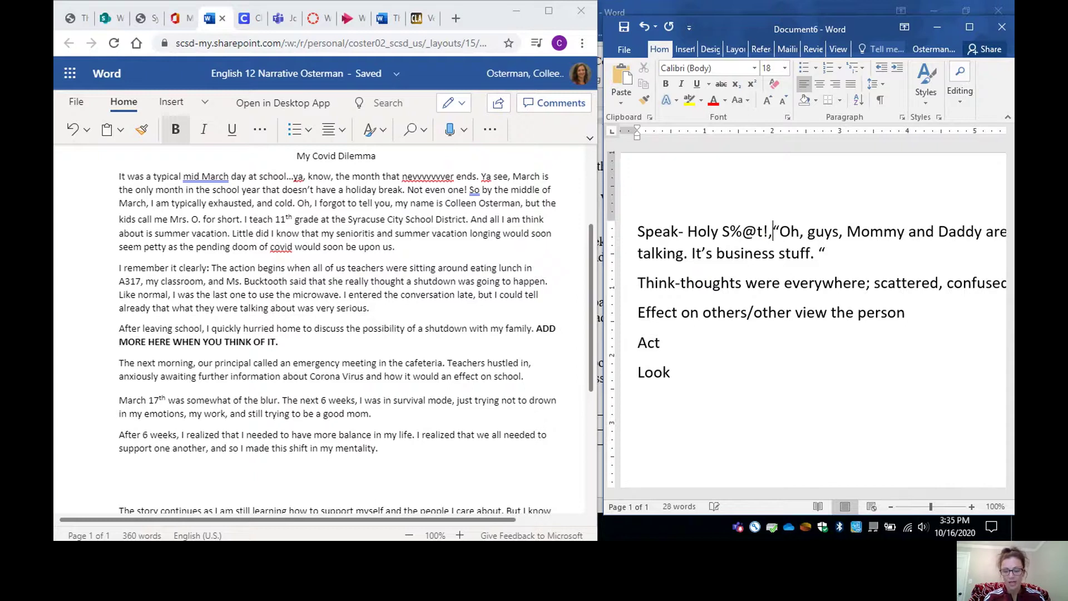
key("BackSpace")
type("H")
type("ow is this ")
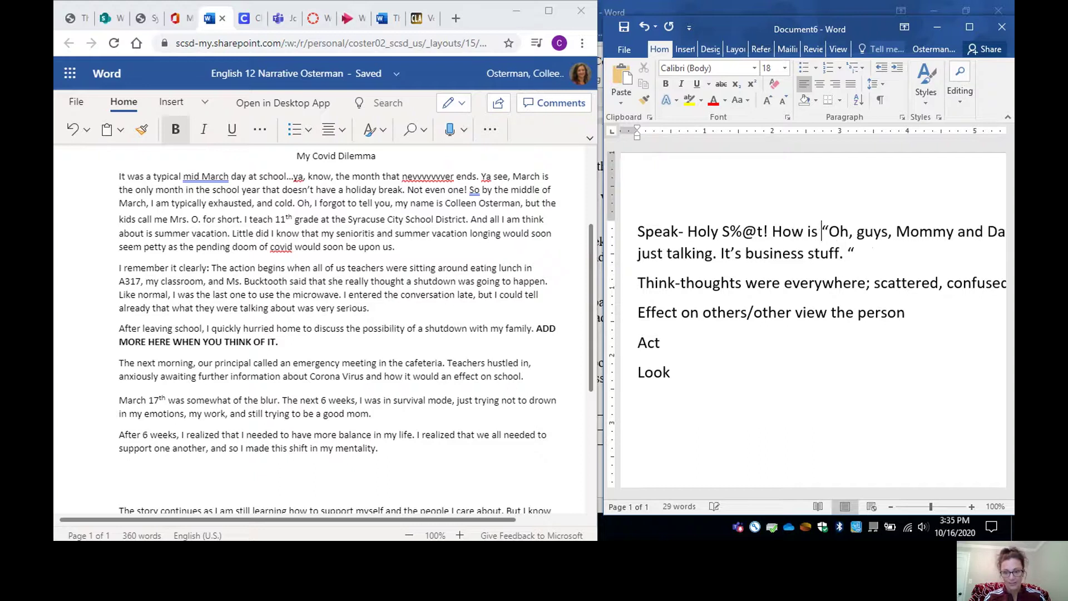
type("really happen")
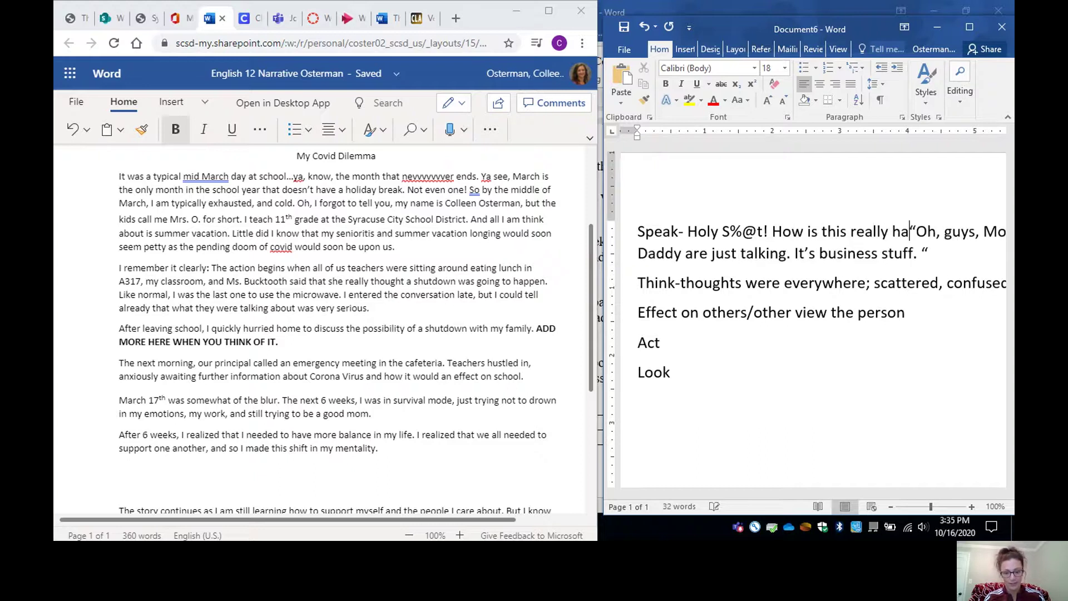
type("ing")
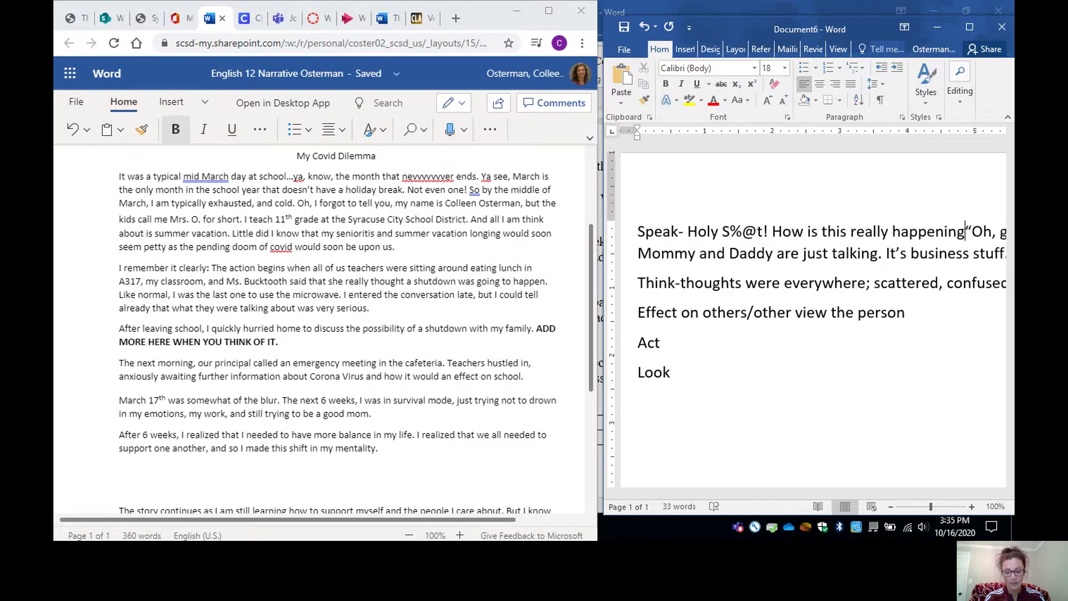
type("?! ")
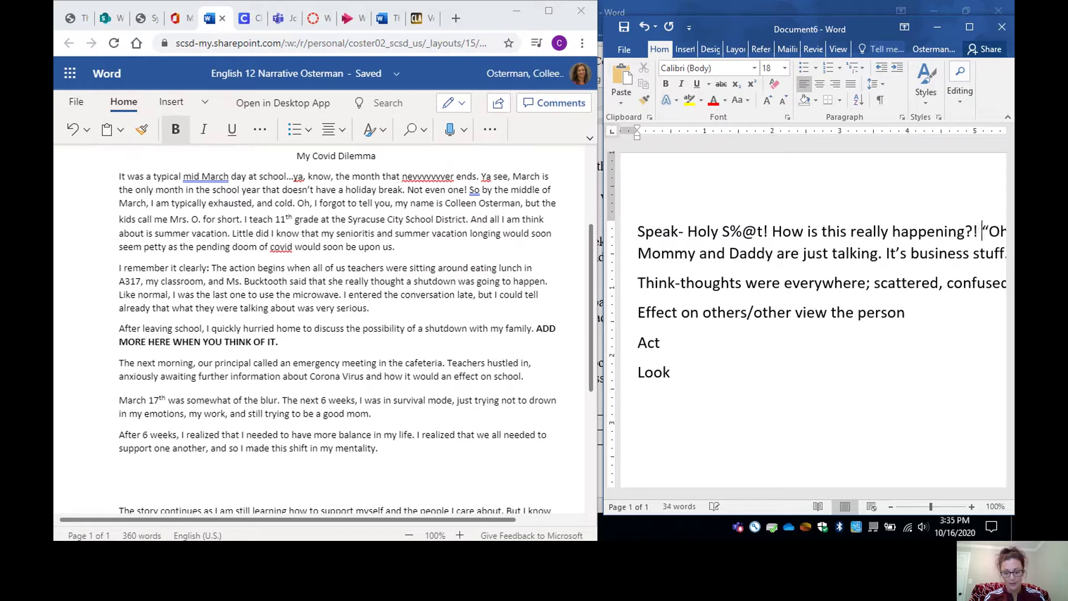
type("We ")
type("are")
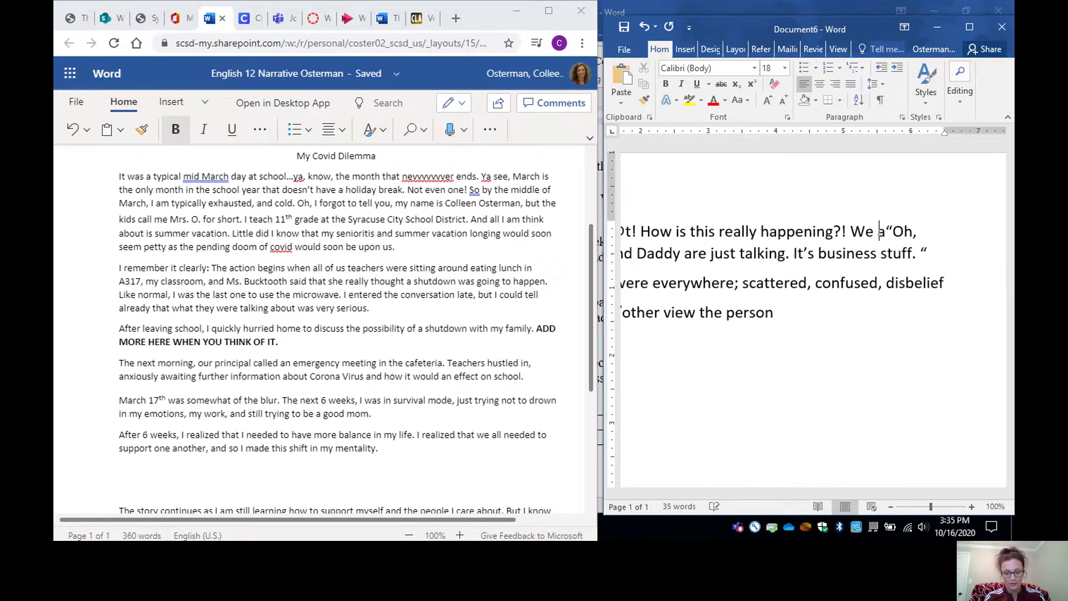
type(" going to di")
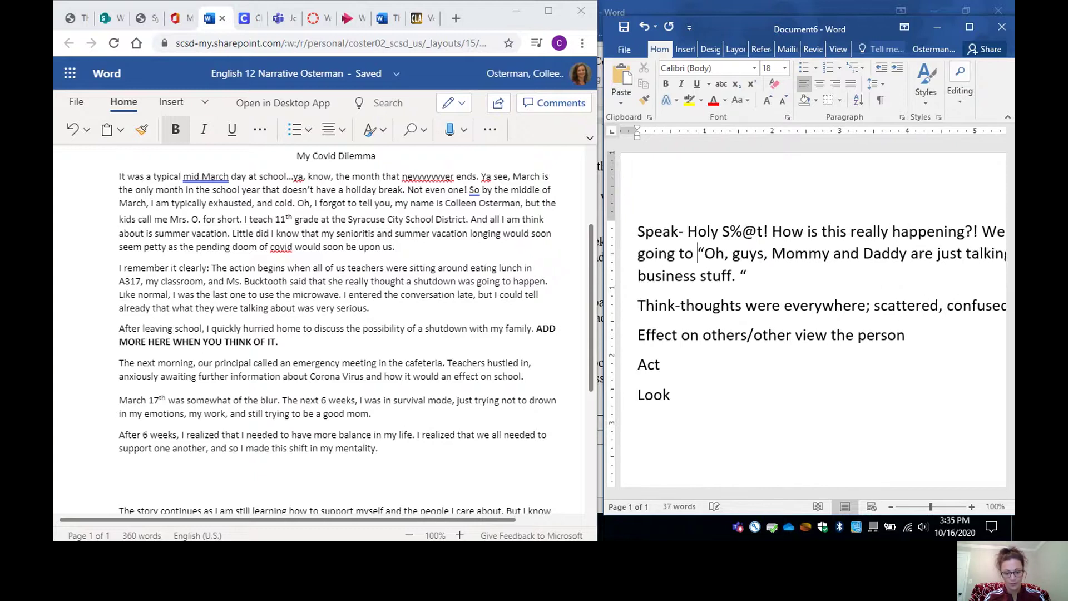
type("e!")
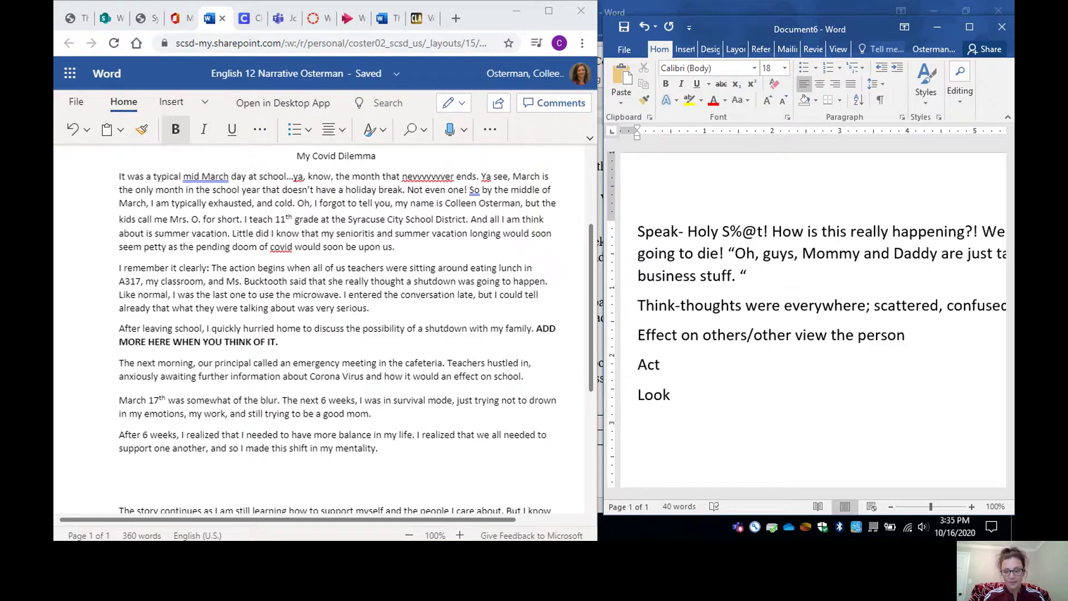
Step: Add a closing quotation mark after "going to die!" and put the “Oh, guys” quote in its own paragraph
key("BackSpace")
type("\"")
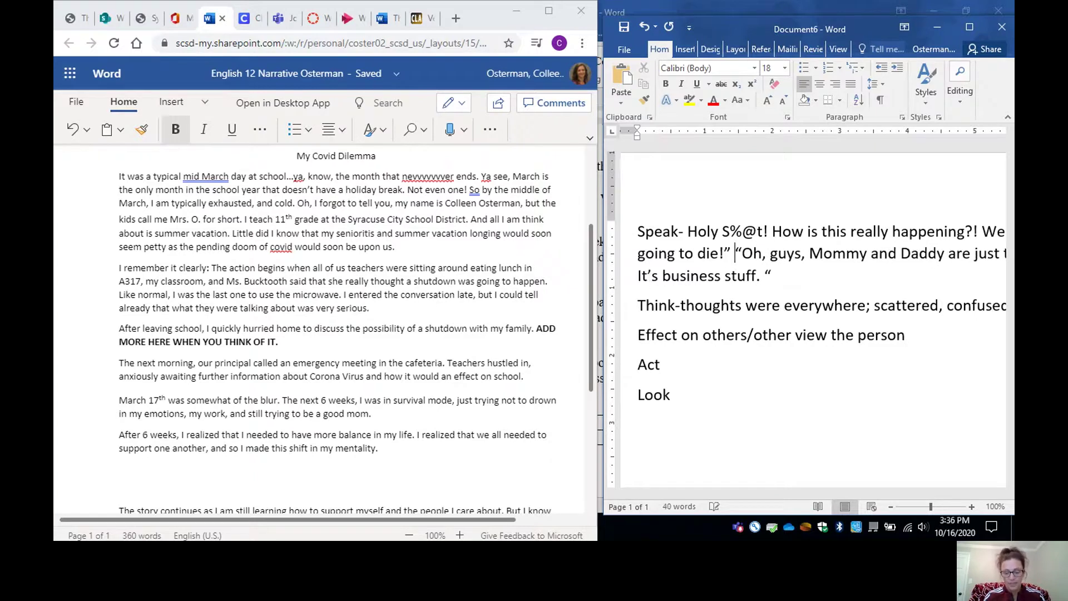
key("Return")
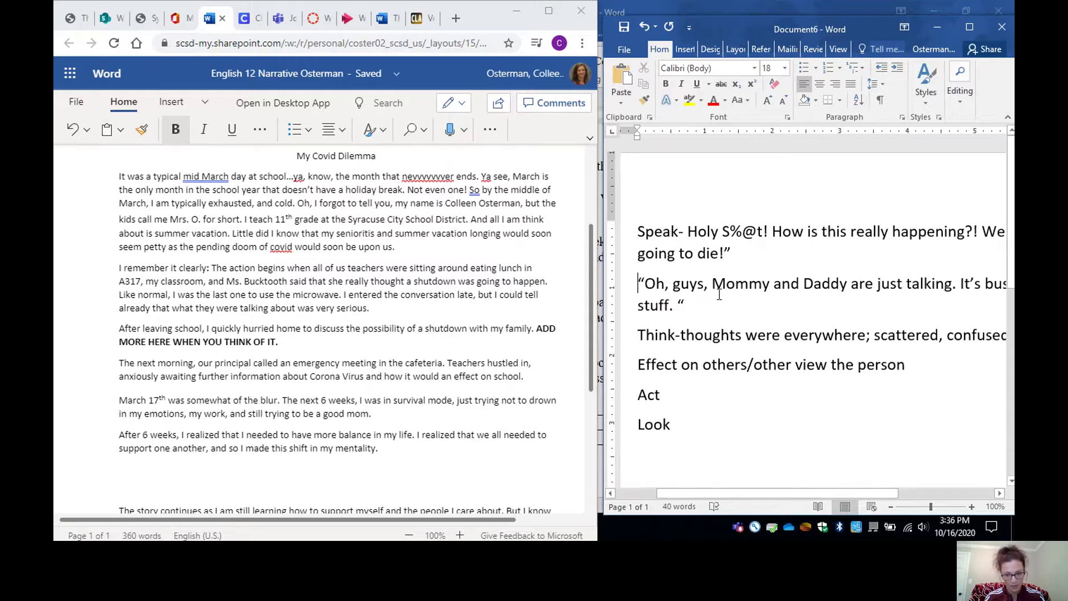
Step: Make the word "Speak" at the start of the outline bold
double_click(661, 234)
key("ctrl+b")
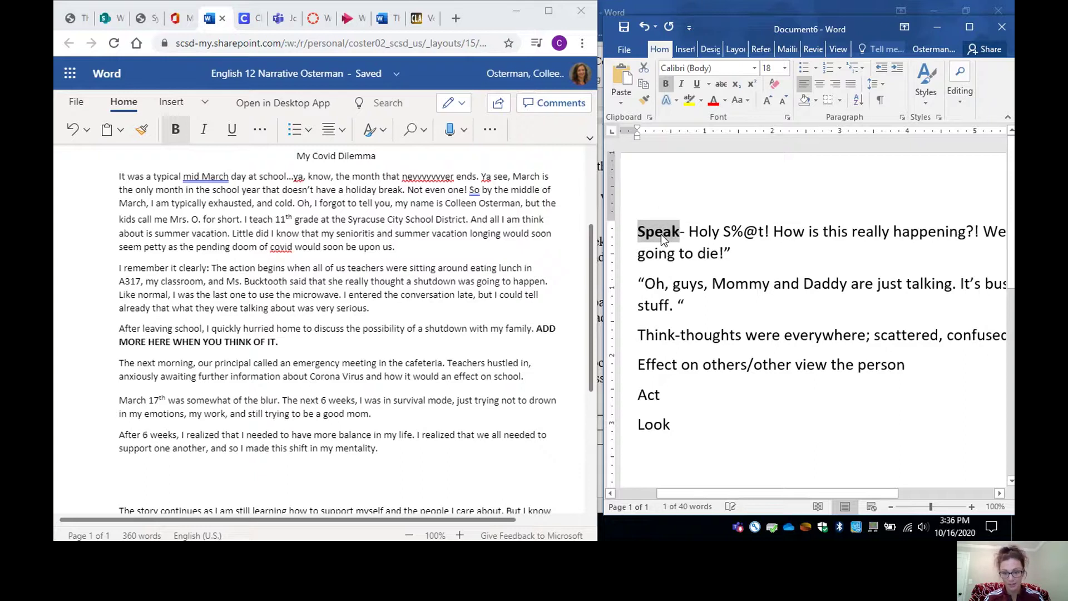
scroll(680, 317, "down", 1)
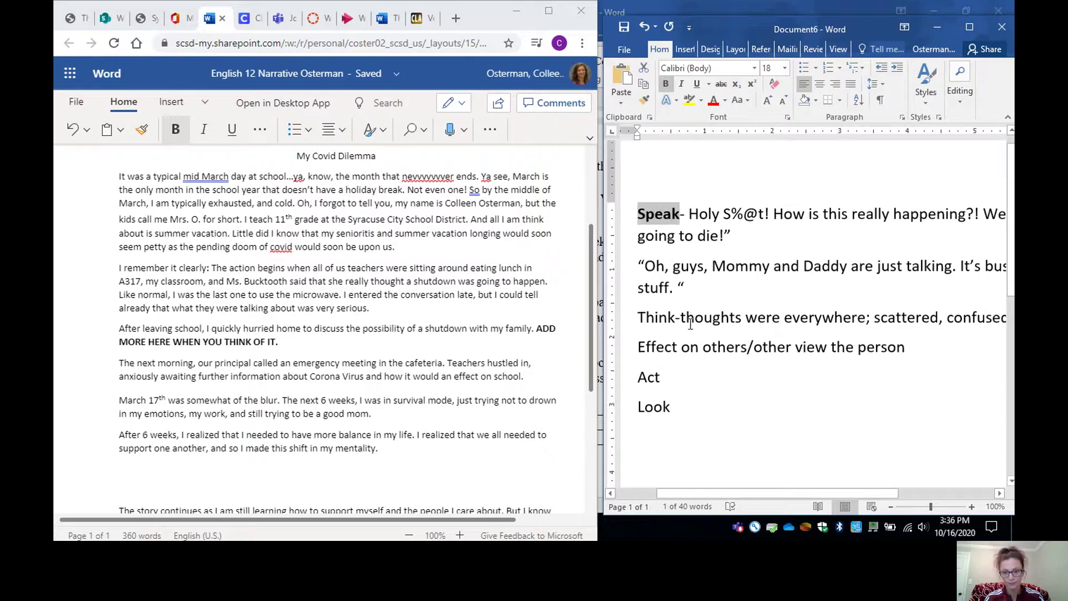
Step: Make the word "Think" at the start of its outline line bold
double_click(650, 318)
key("ctrl+v")
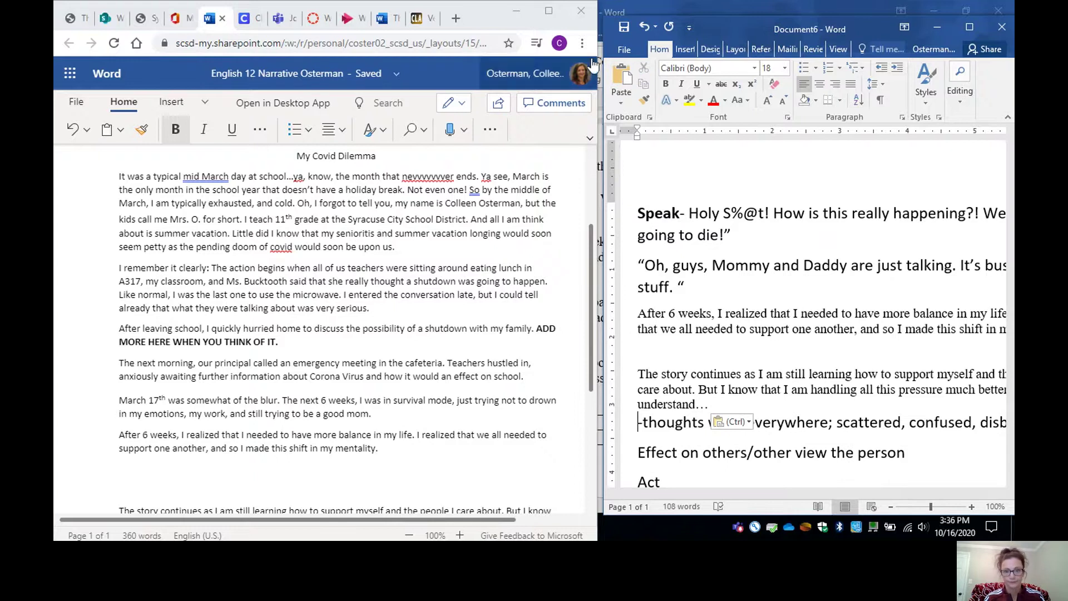
left_click(642, 31)
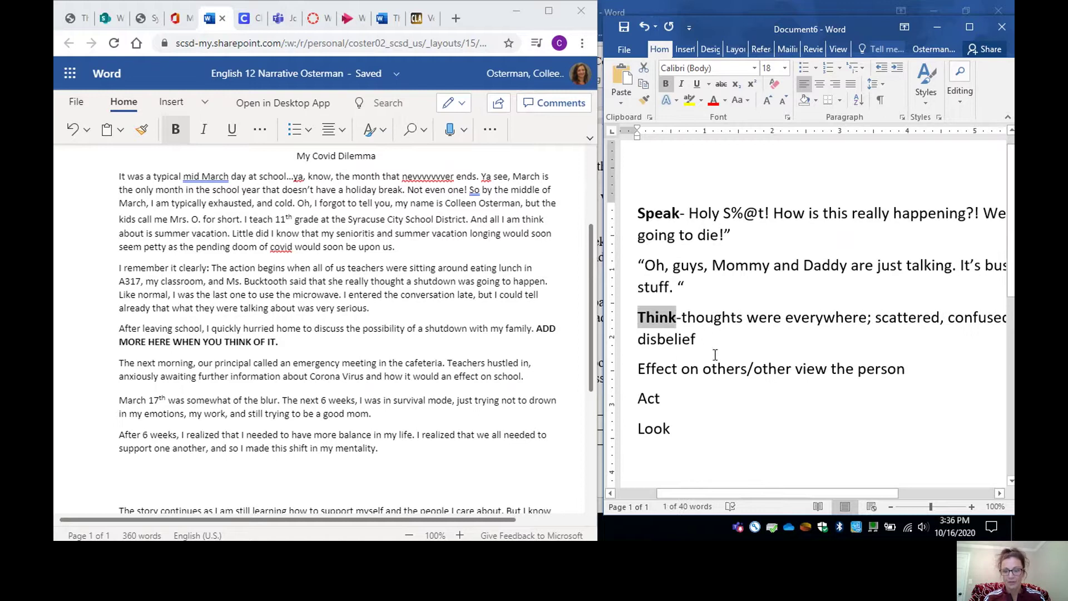
Step: Add a colon after "Effect on others/other view the person" and make that heading text bold
left_click(904, 370)
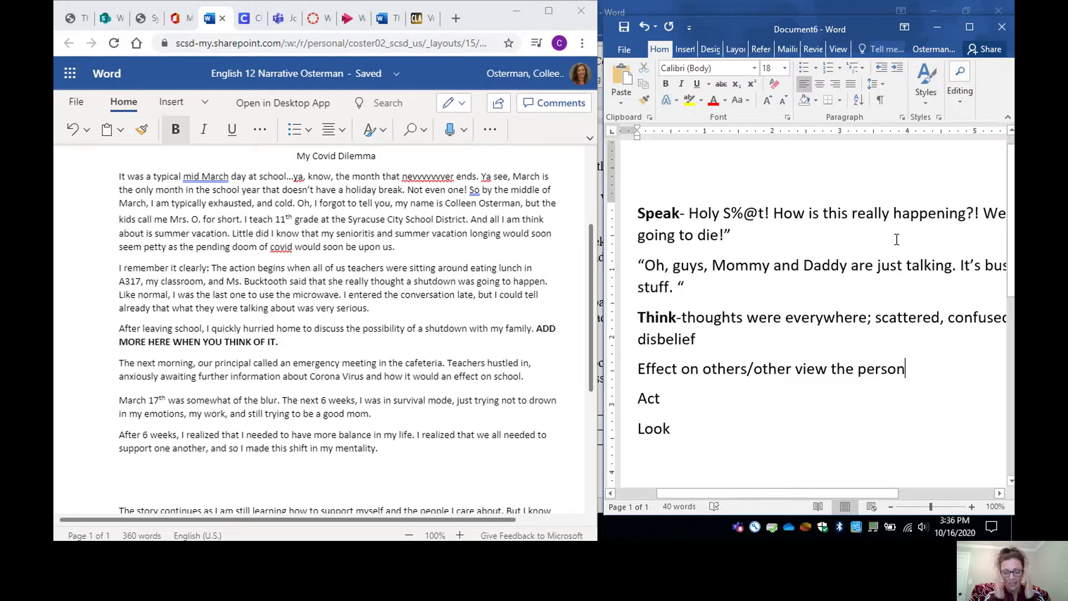
type(":")
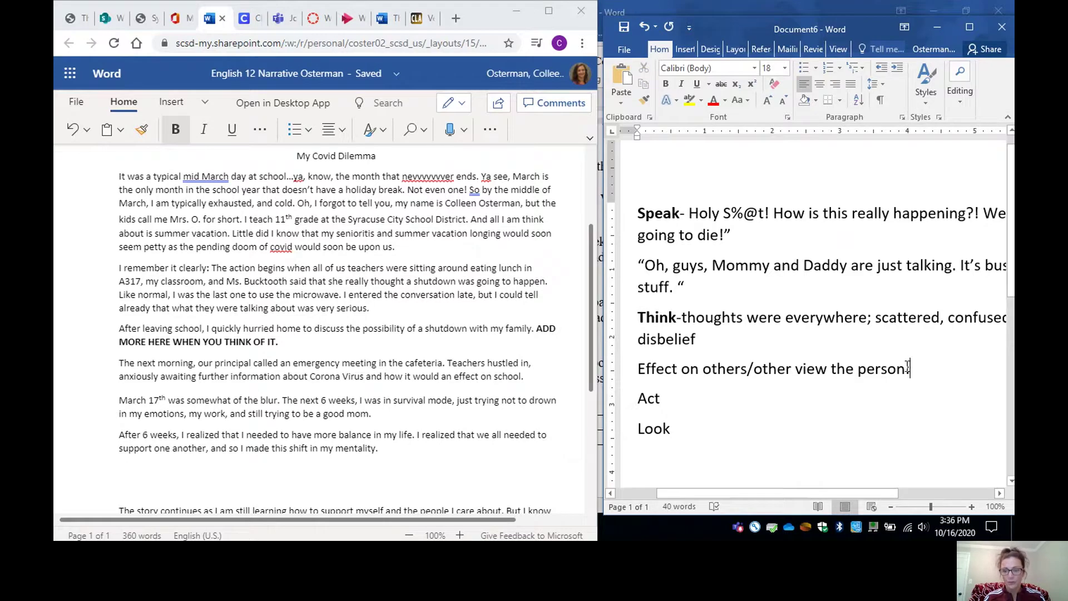
left_click_drag(905, 369, 631, 365)
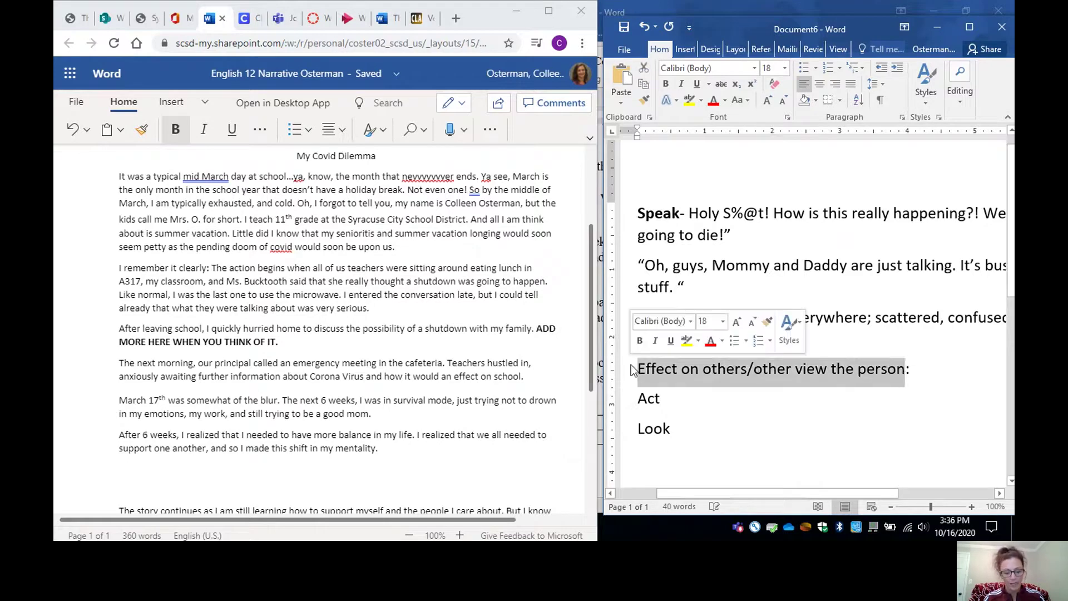
key("ctrl+b")
Step: Write "He didn’t really listen to me at first" after the colon of the Effect on others heading
left_click(937, 373)
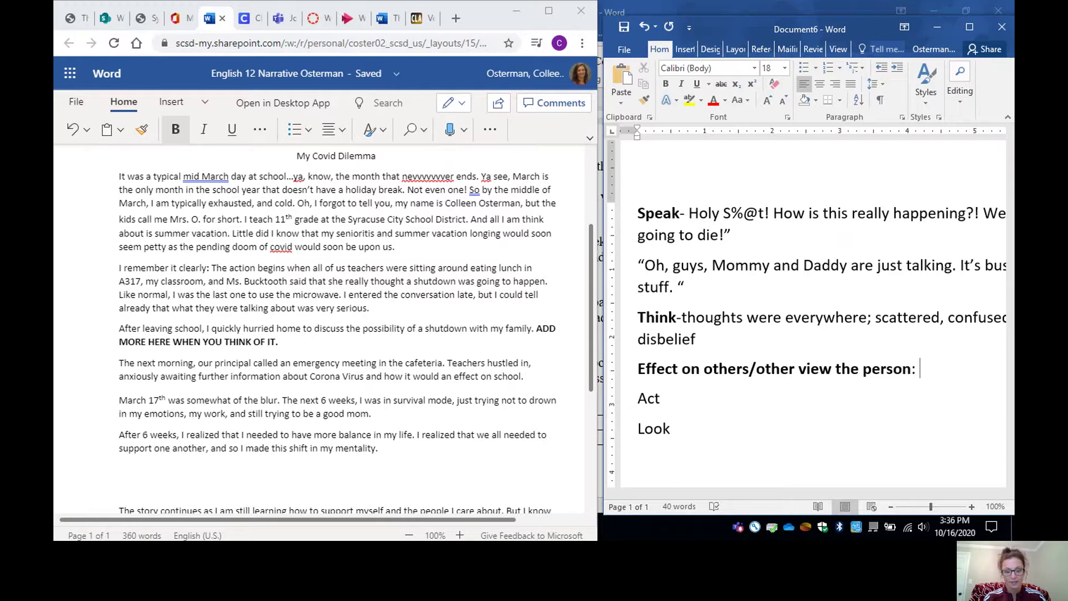
type("He")
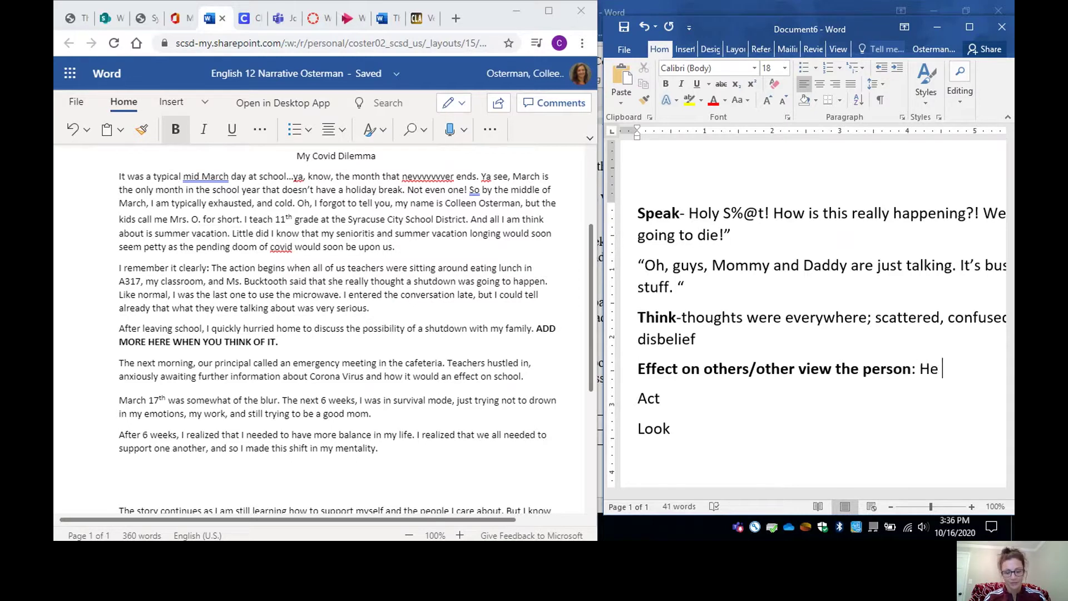
type(" didn't rea")
type("lly list")
type("en to me at")
type(" first")
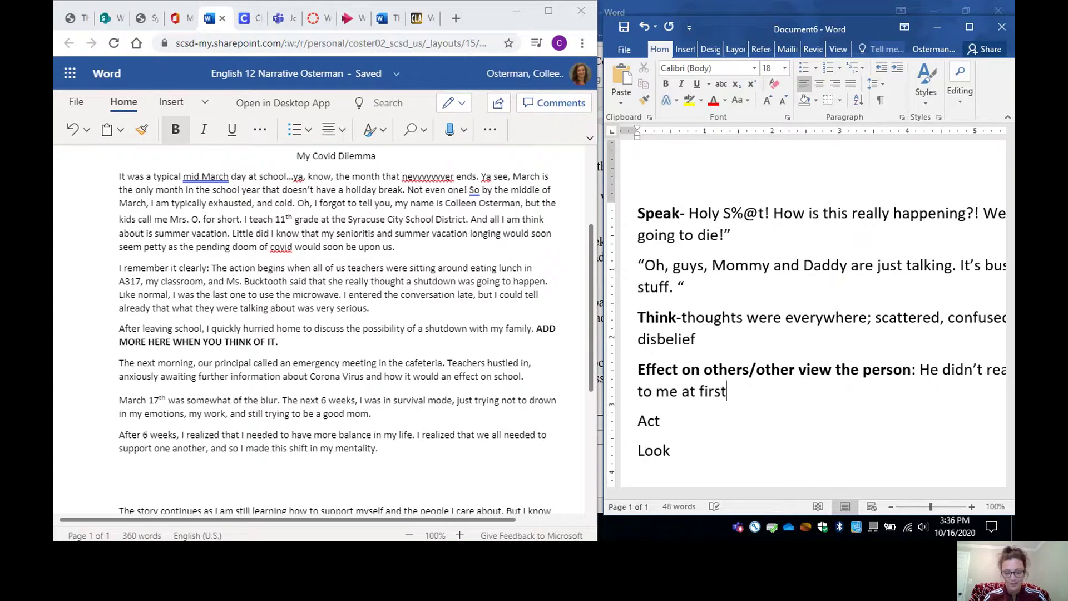
Step: End that sentence with a period and continue the Effect note with "But after a few days of watching the news, by"
type(". Bu")
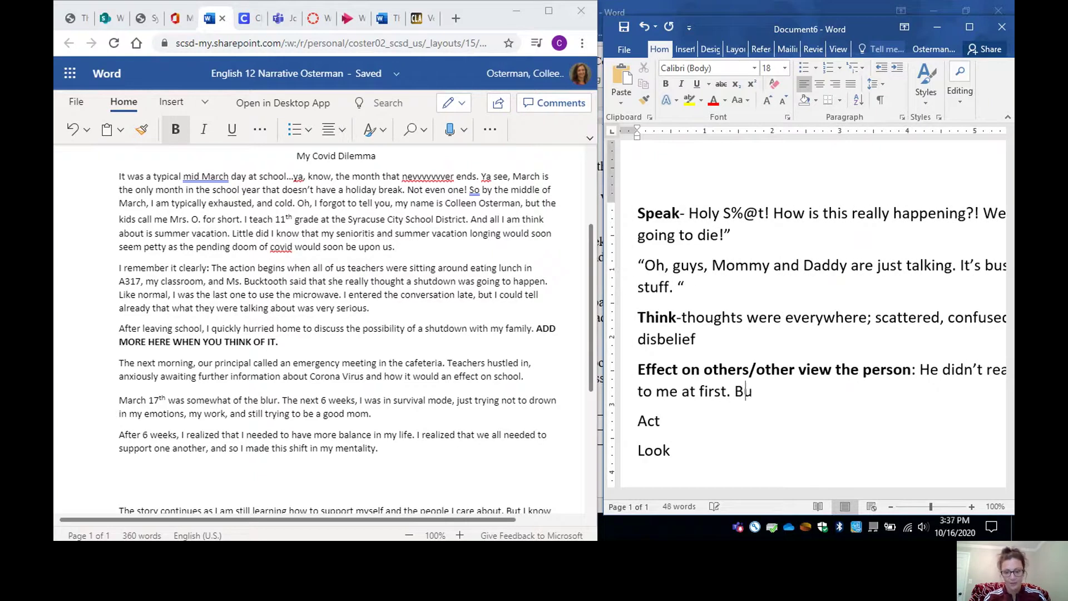
type("t aft")
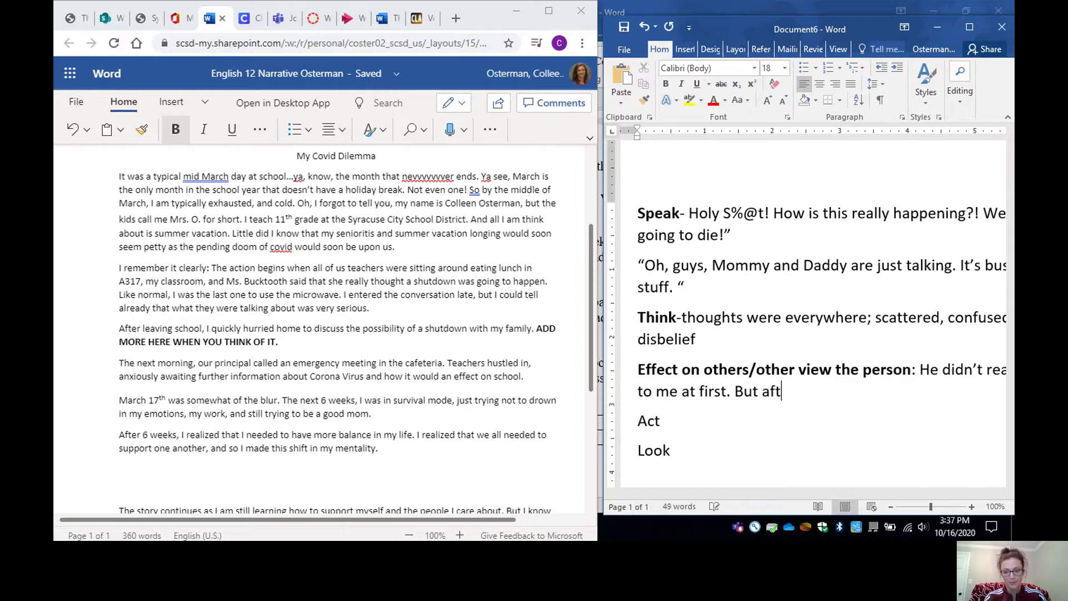
type("er a few days of watching the new")
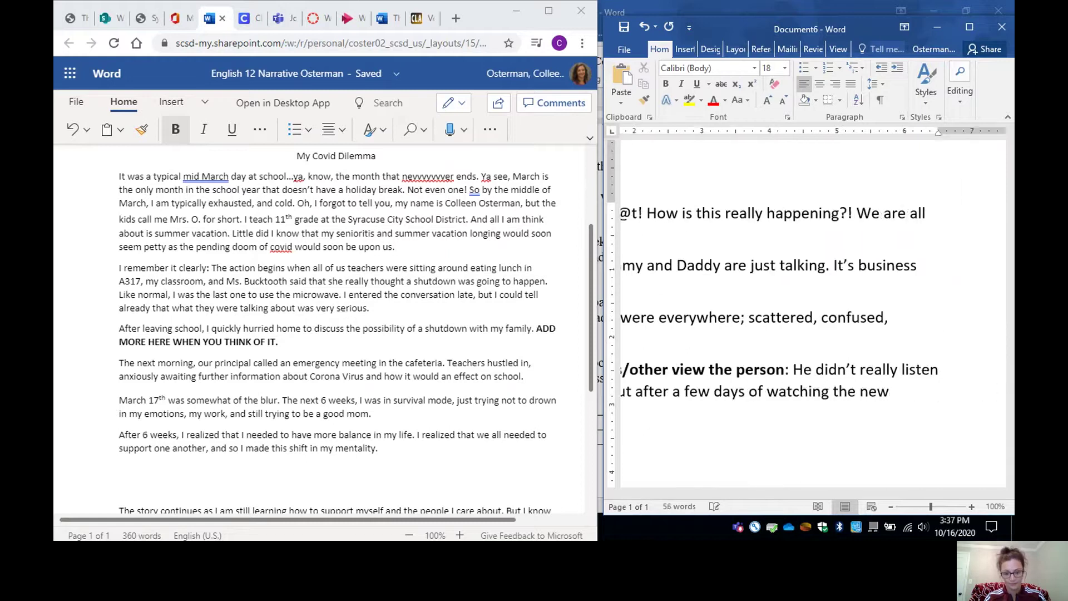
type("s, by ")
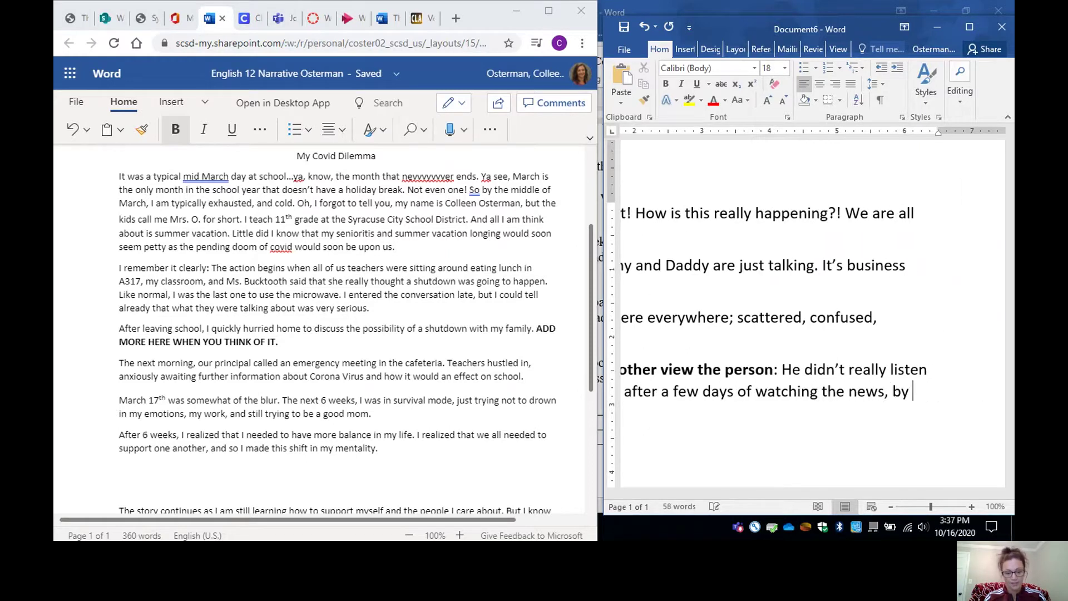
Step: Complete the Effect sentence with "husband started listening intently to what I was concerned."
type("husband stru")
key("BackSpace")
key("BackSpace")
type("arte")
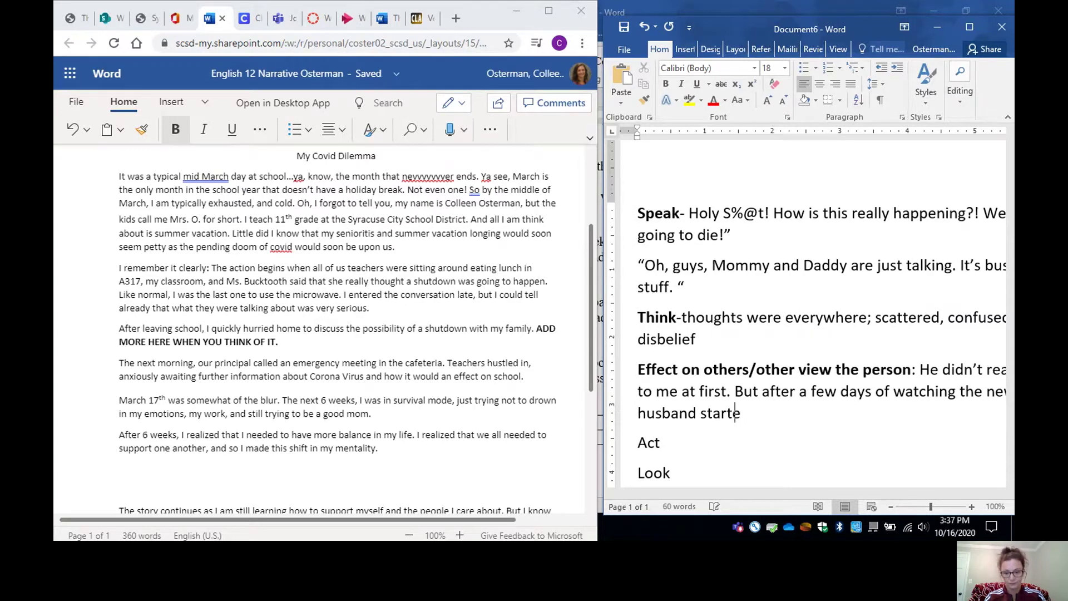
type("d listening in")
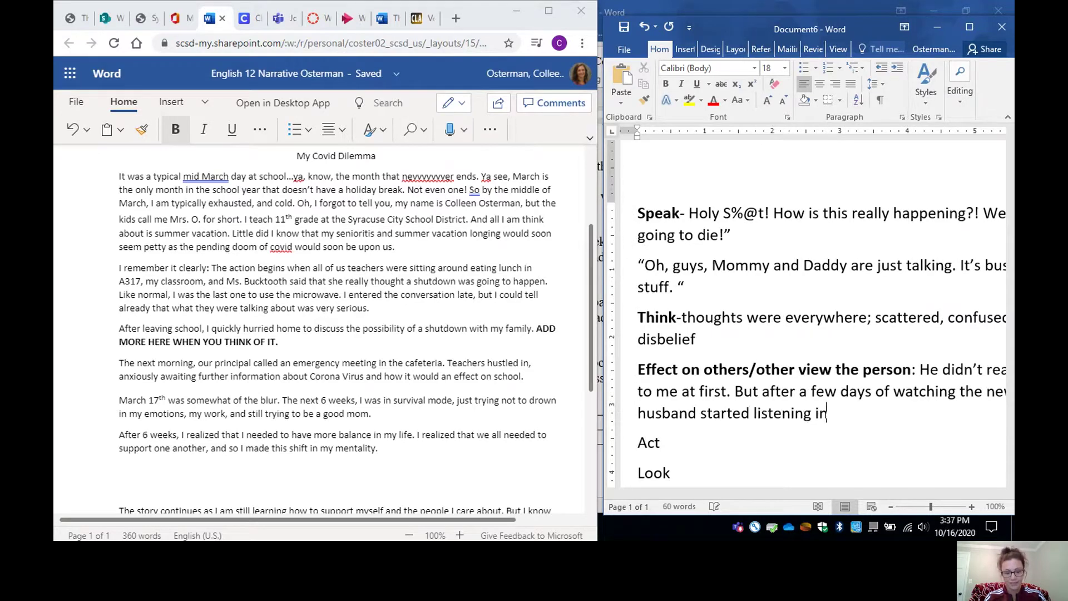
type("tently to ")
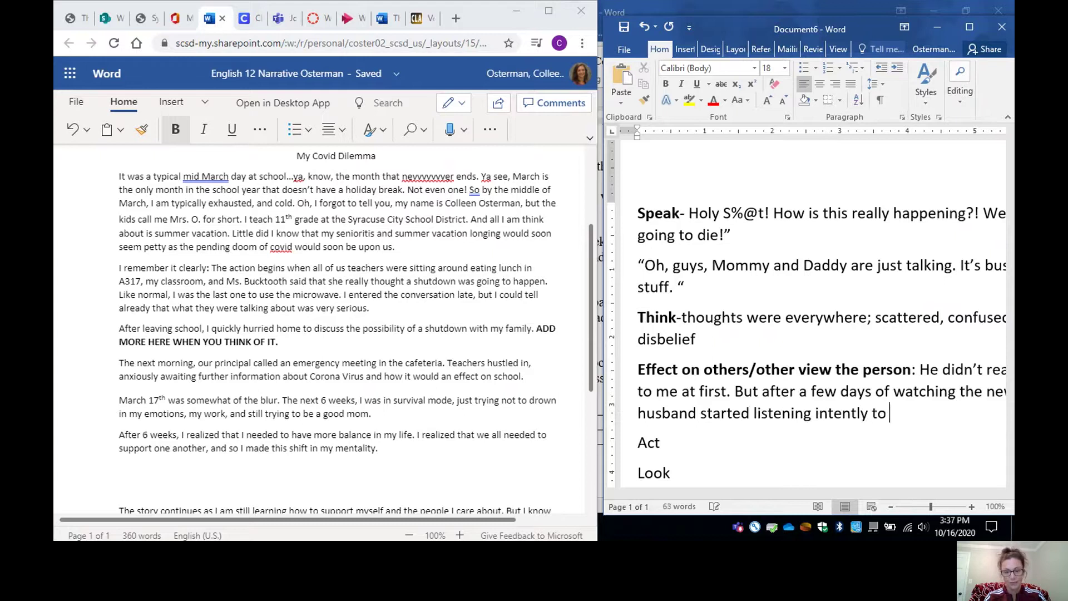
type("what I w")
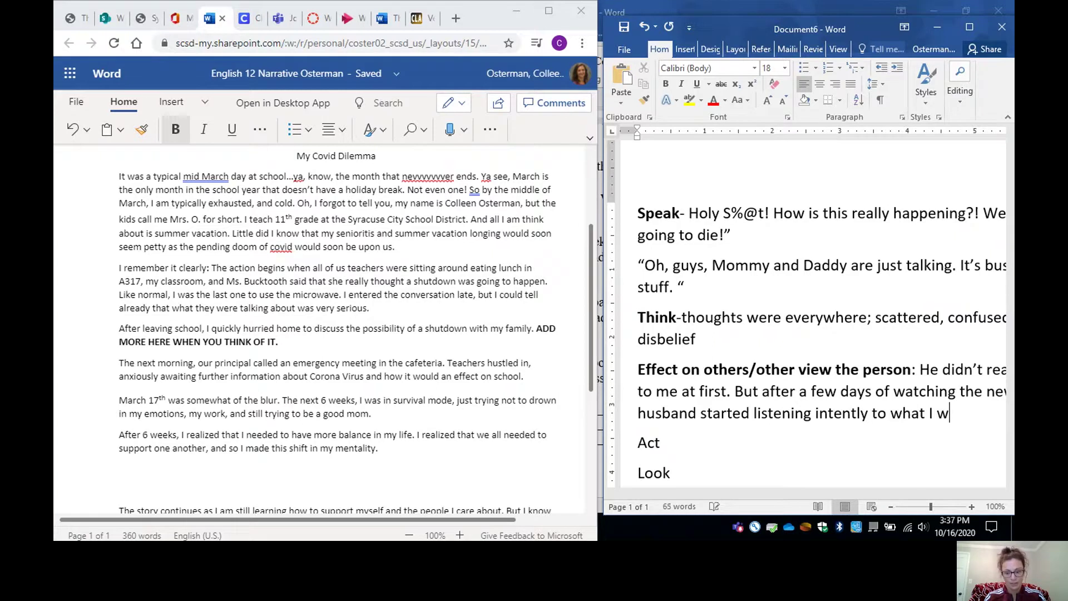
type("as concerned")
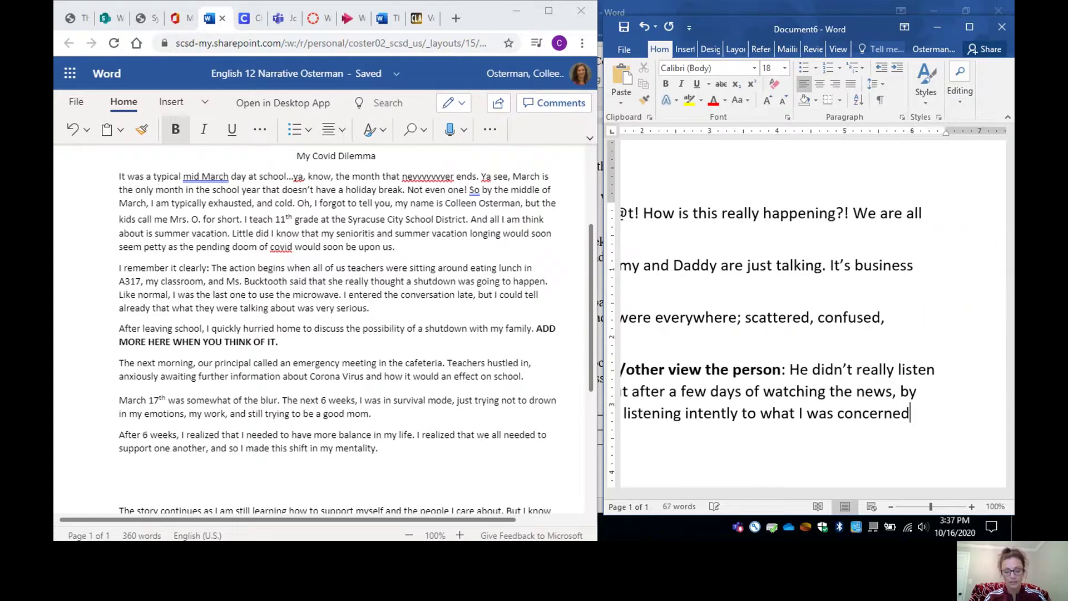
scroll(867, 363, "left", 5)
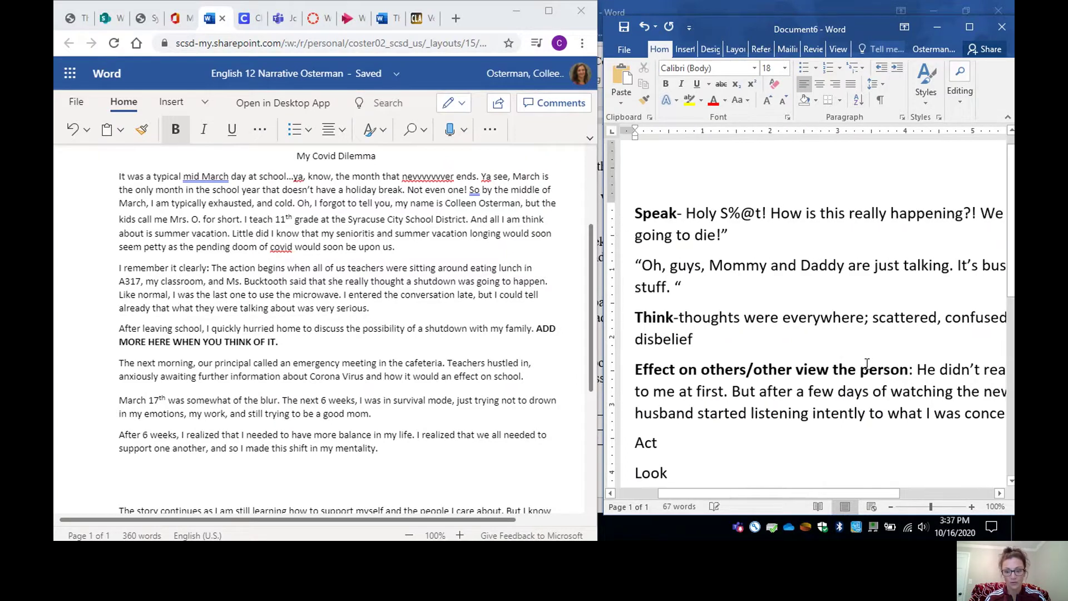
type(".")
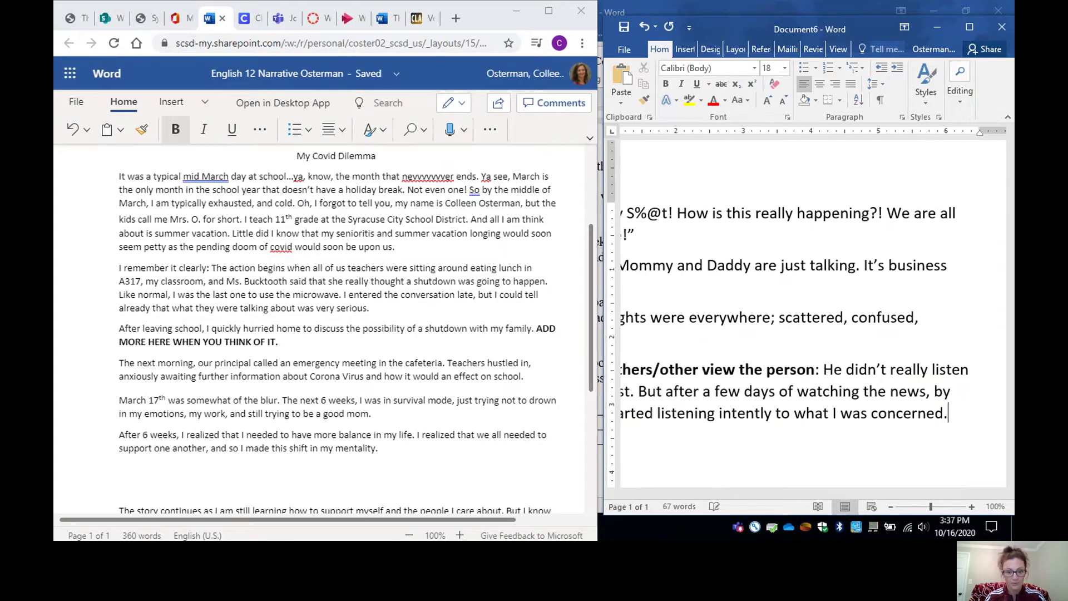
Step: Start a new paragraph under the Effect note reading "If was concerned, so would my kids."
scroll(814, 311, "left", 2)
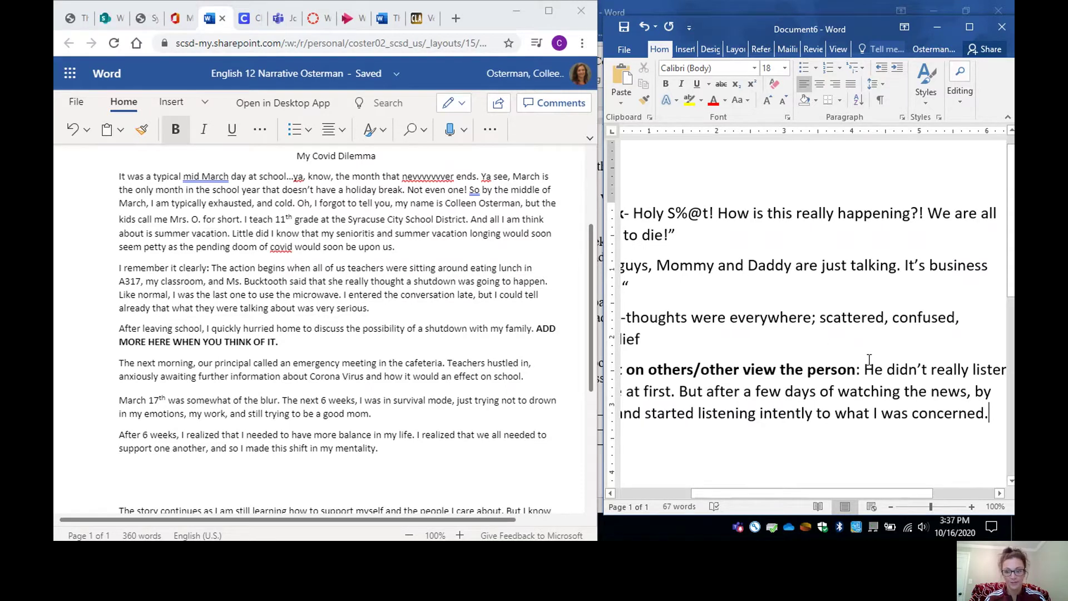
scroll(869, 359, "left", 2)
scroll(755, 364, "right", 3)
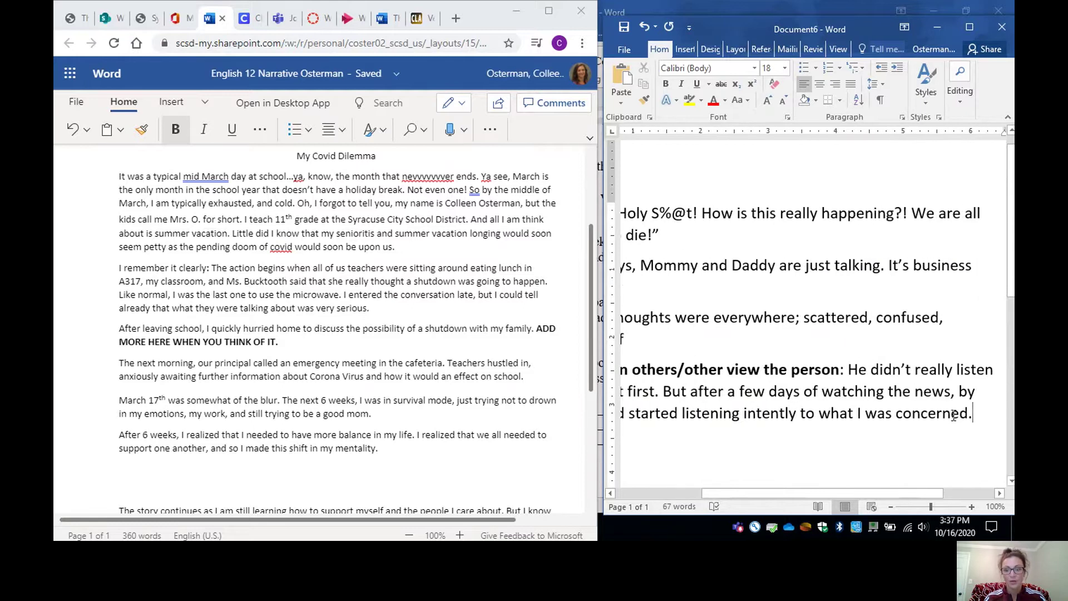
scroll(984, 413, "left", 3)
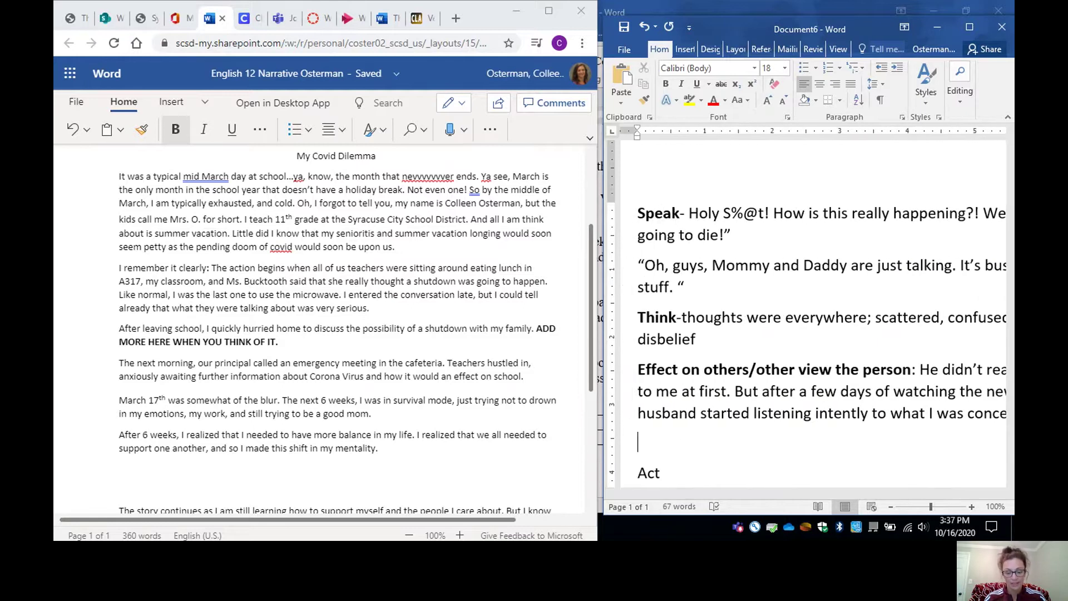
type("If")
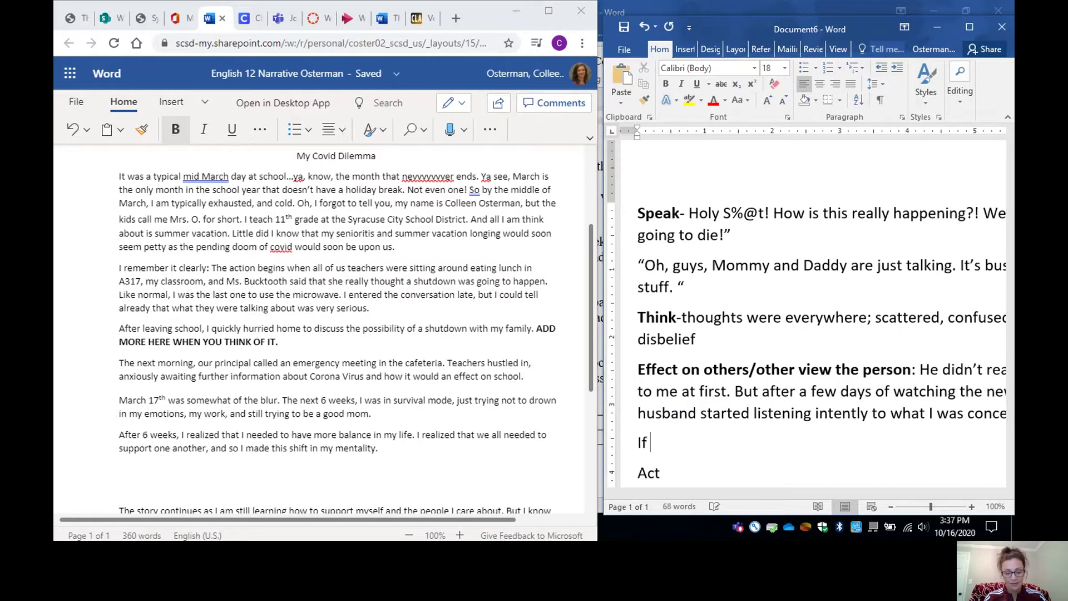
type(" was co")
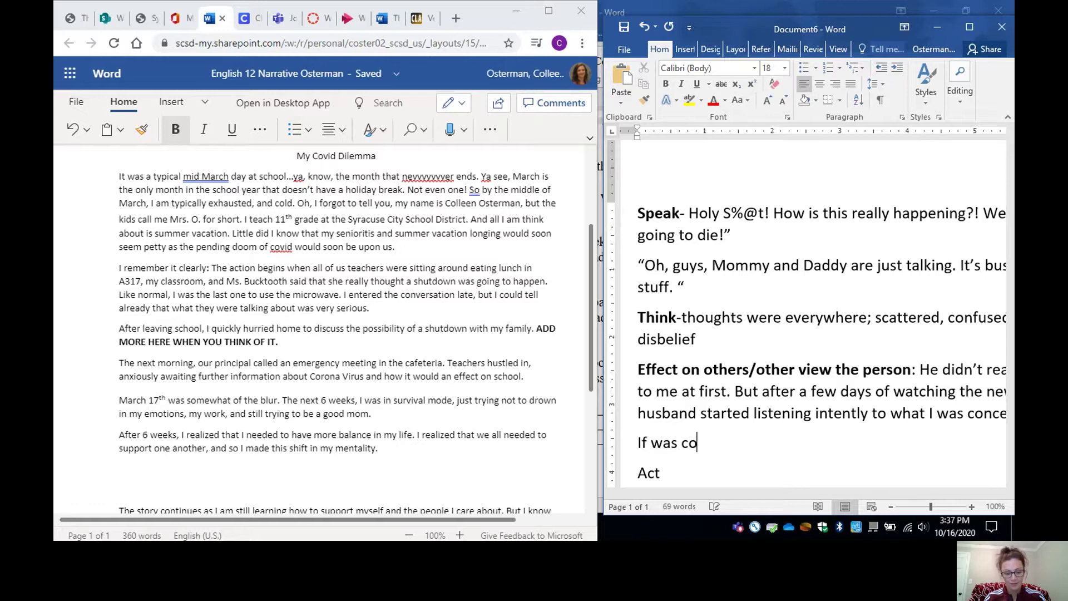
type("ncerned, so wo")
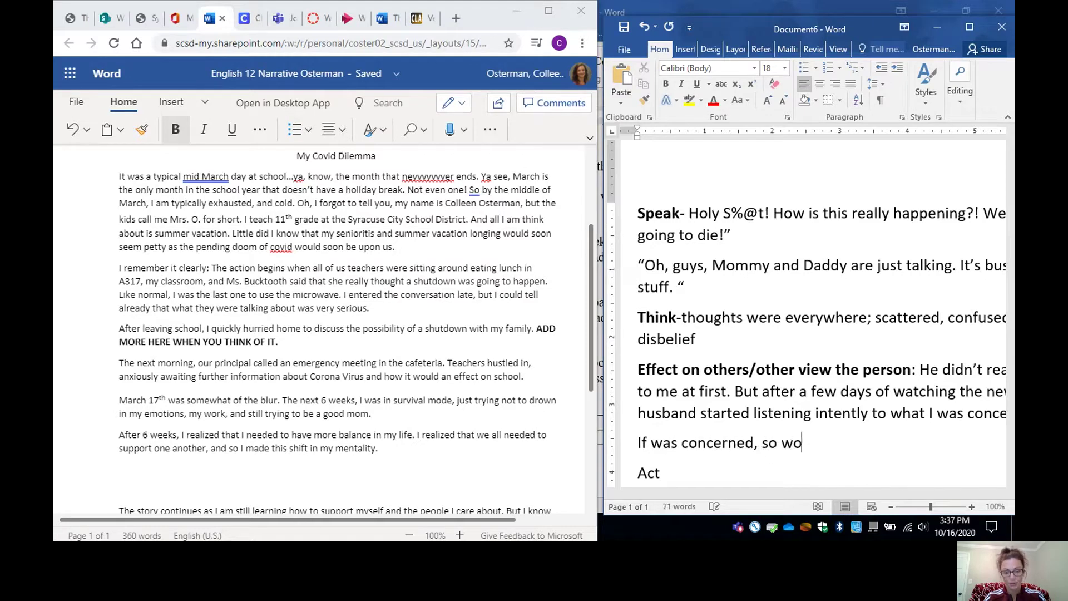
type("uld my")
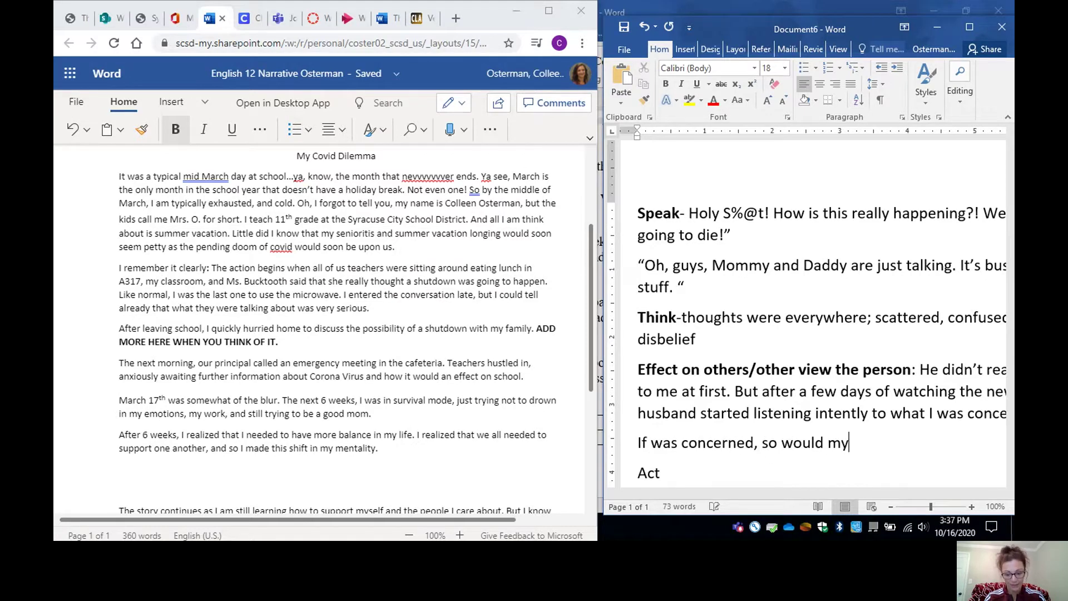
type(" kids.")
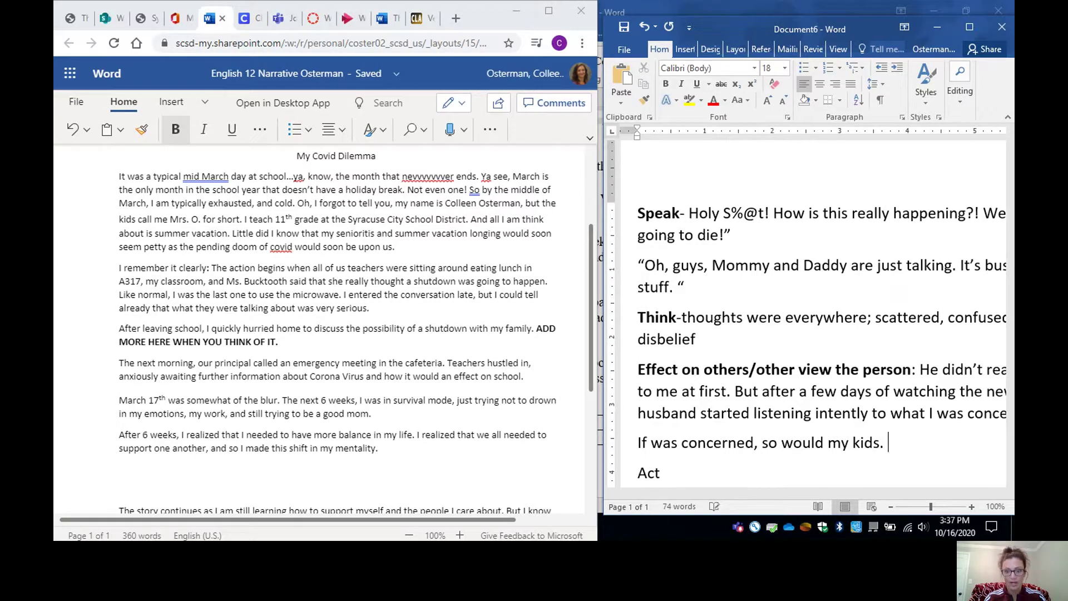
Step: Add the sentence "My kids saw me as a stable force that would protect them." to the paragraph about the kids
type(" I")
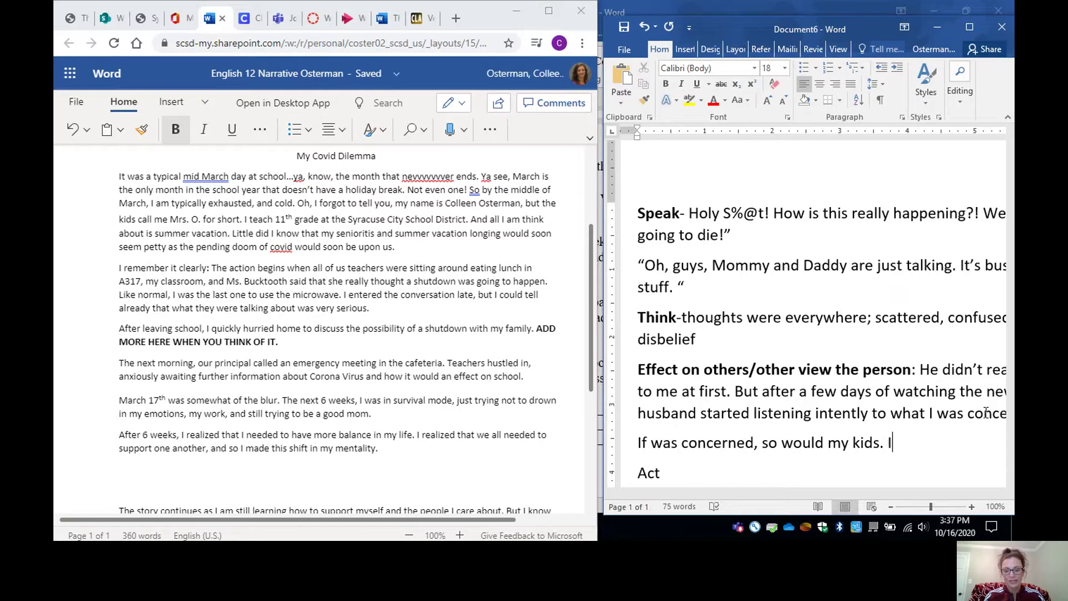
key("BackSpace")
type("My kids saw me as a stab")
key("BackSpace")
type("ble ")
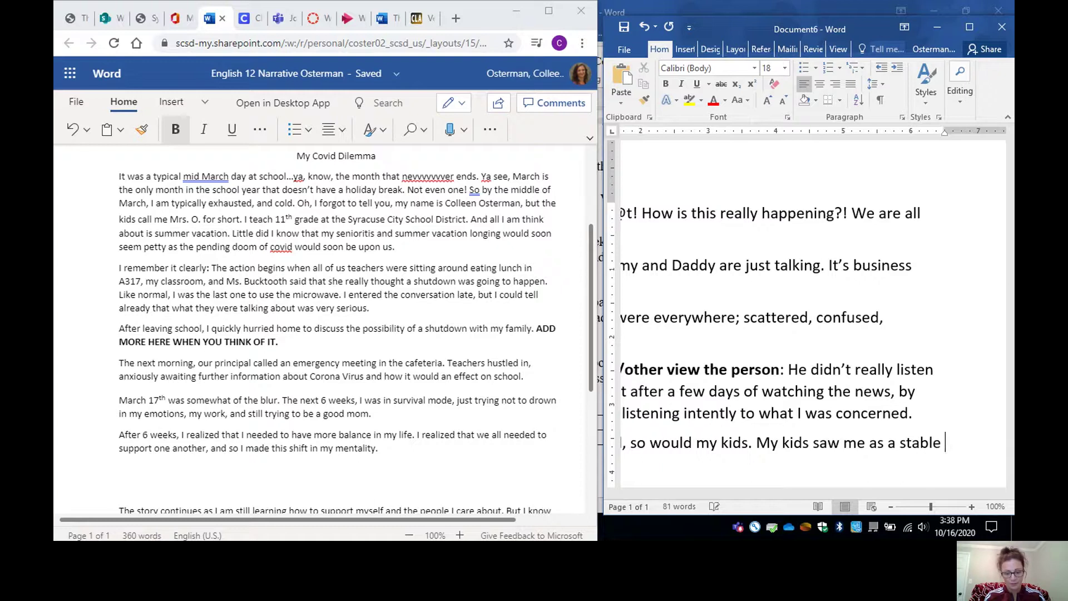
type("forcer")
key("BackSpace")
type("that would pro")
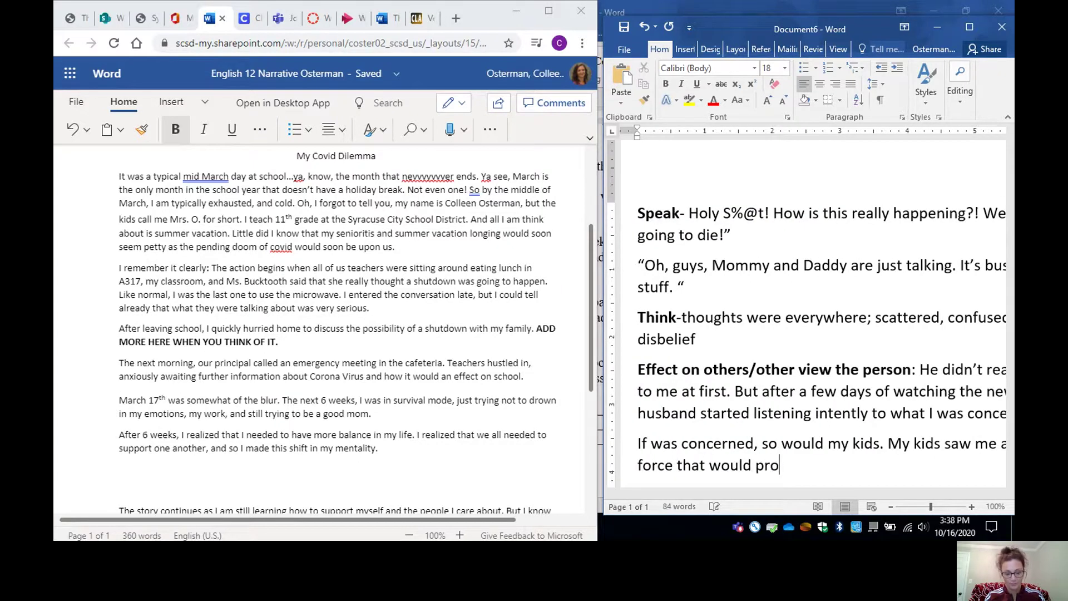
type("tect them.")
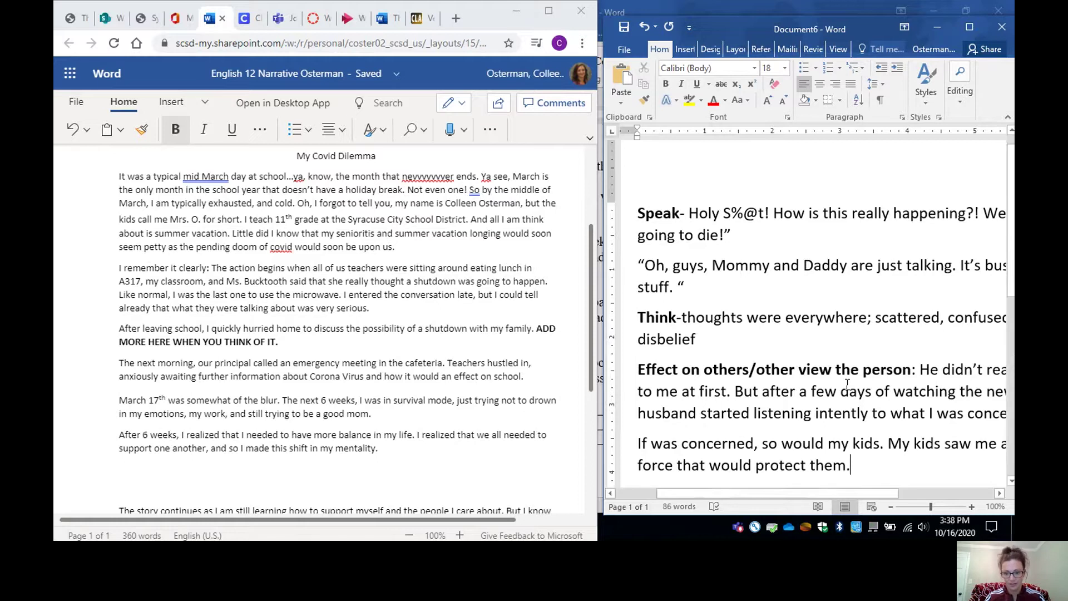
key("Return")
type("Act")
key("Return")
type("Look")
Step: Add a hyphen after "Act" in the outline and make the word "Act" bold
left_click(733, 367)
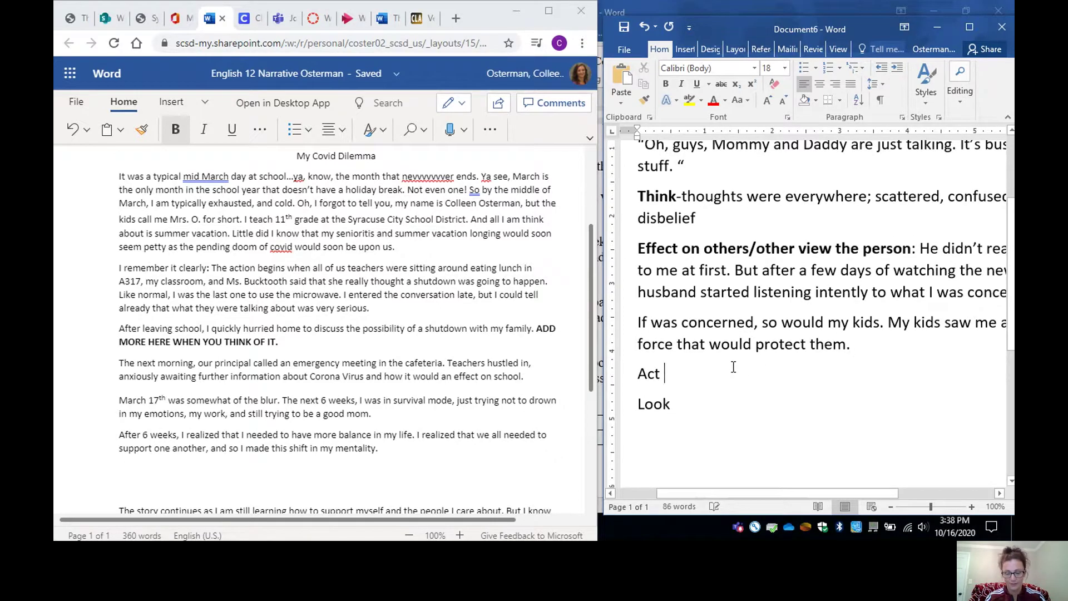
type("-")
double_click(649, 373)
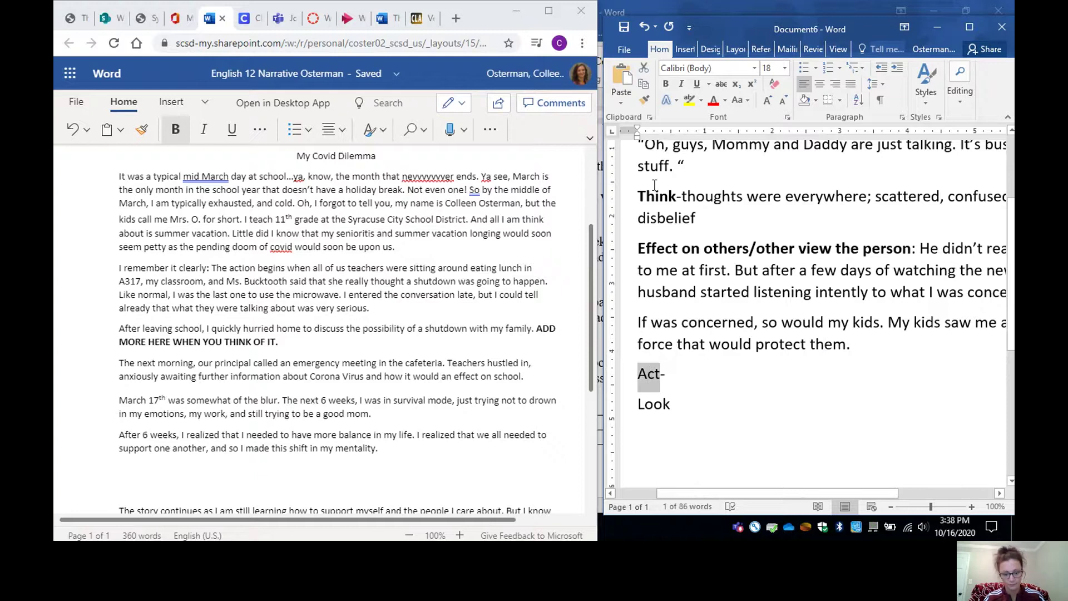
key("ctrl+b")
Step: Begin the note after the Act heading with "Sat down calmly, but then I got up and moved. And sat"
left_click(684, 381)
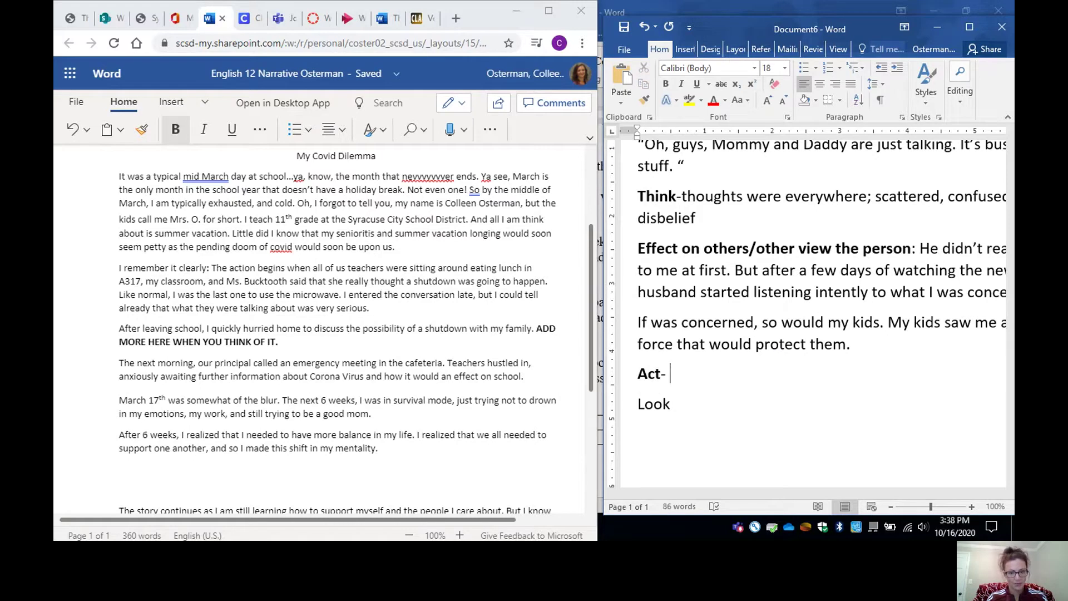
type("Sat down")
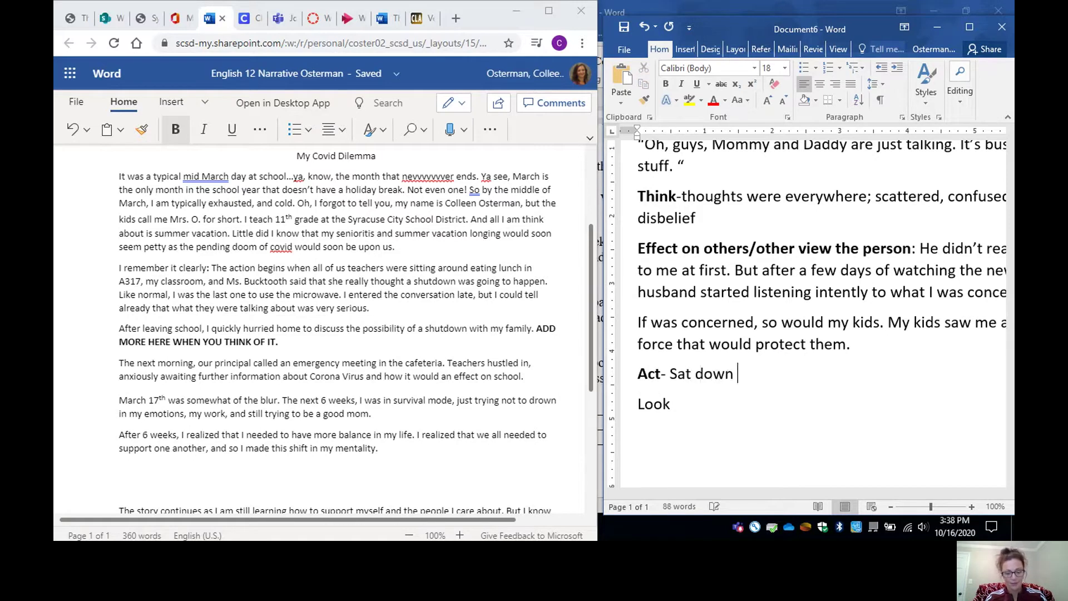
type("calm")
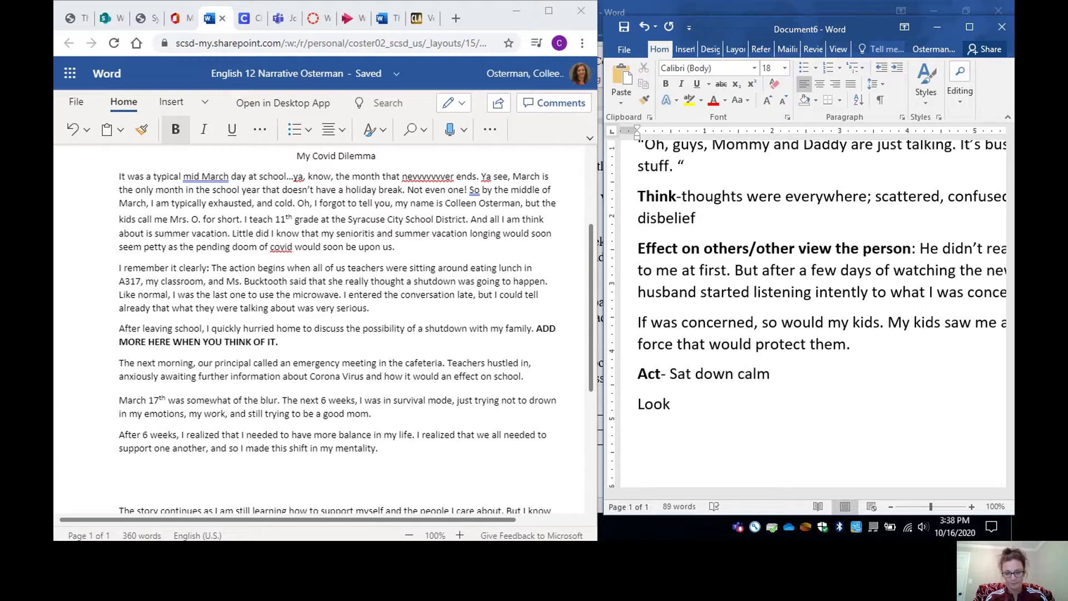
type("ly, but then I get")
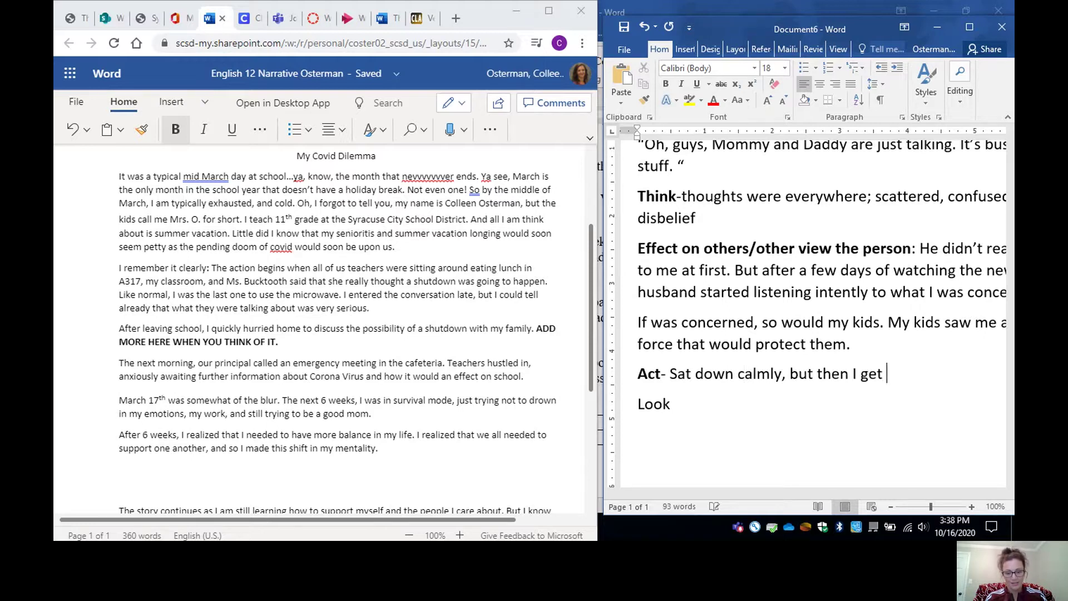
key("BackSpace")
key("BackSpace")
type("ot up and moved. And sat")
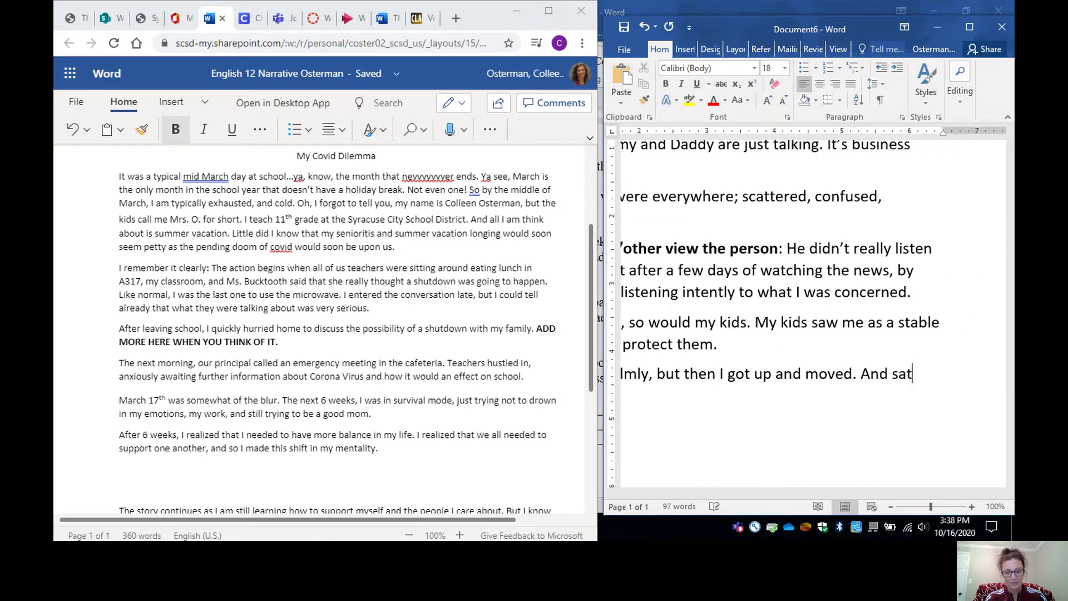
Step: Continue the Act note with "down calmly again. And then moved again. Fidgeting"
type(" down ca")
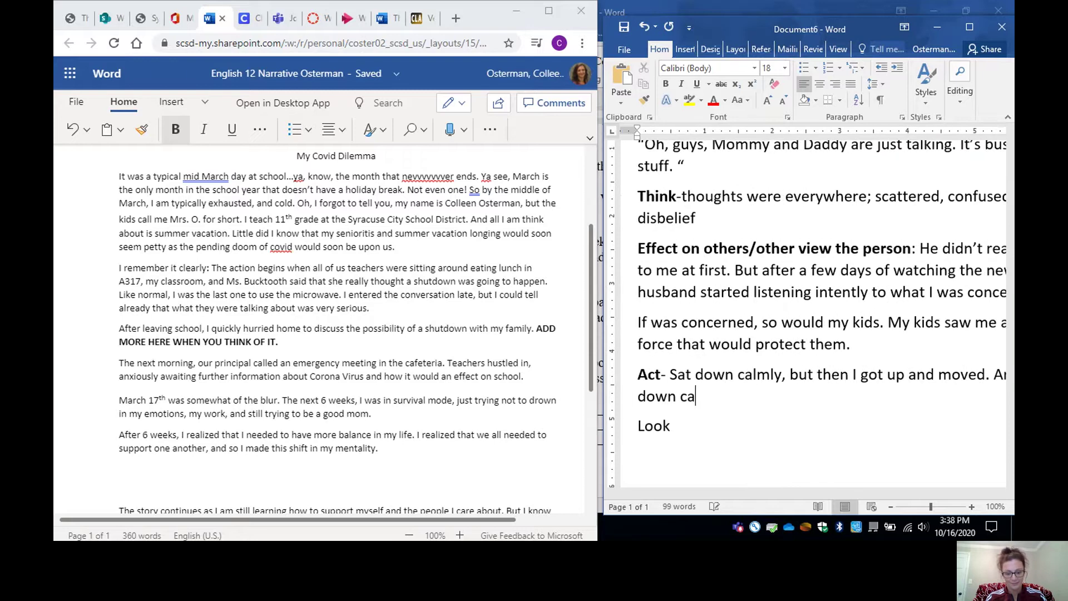
type("lmly ag")
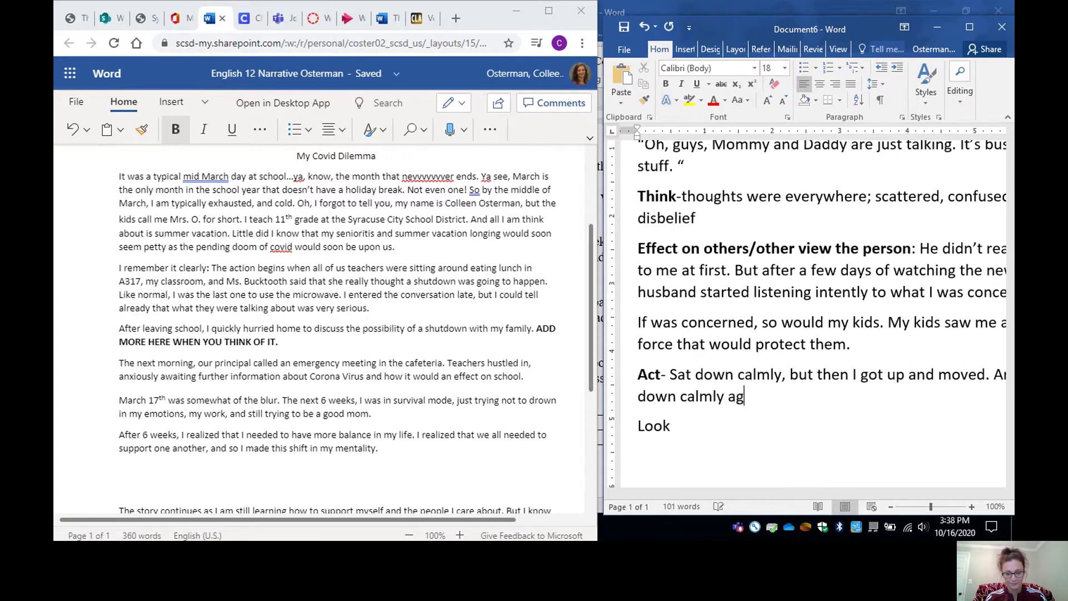
type("ain. and then moved again.")
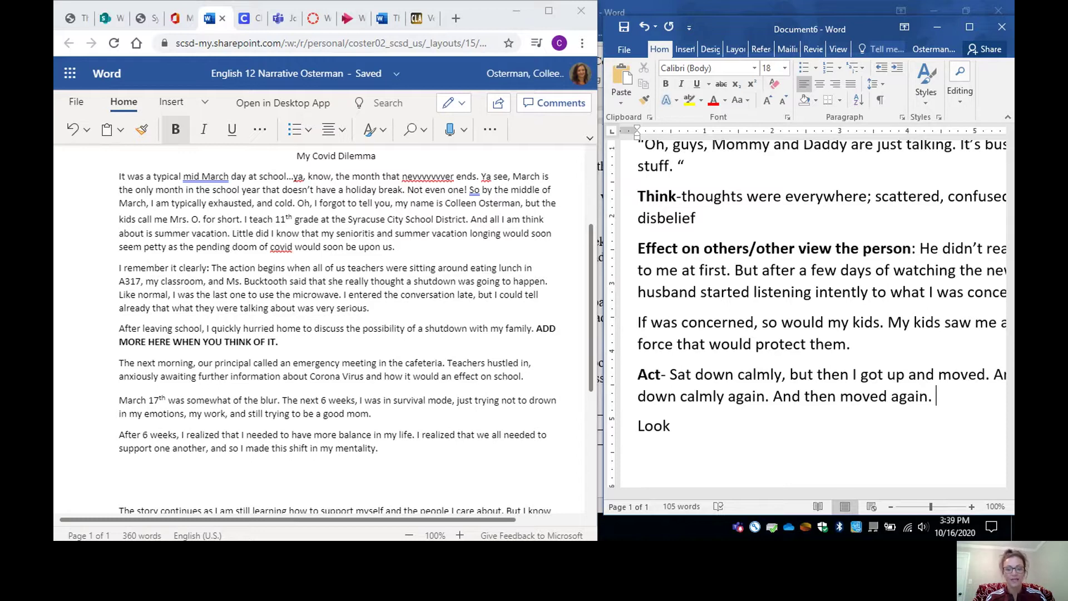
type("Fi")
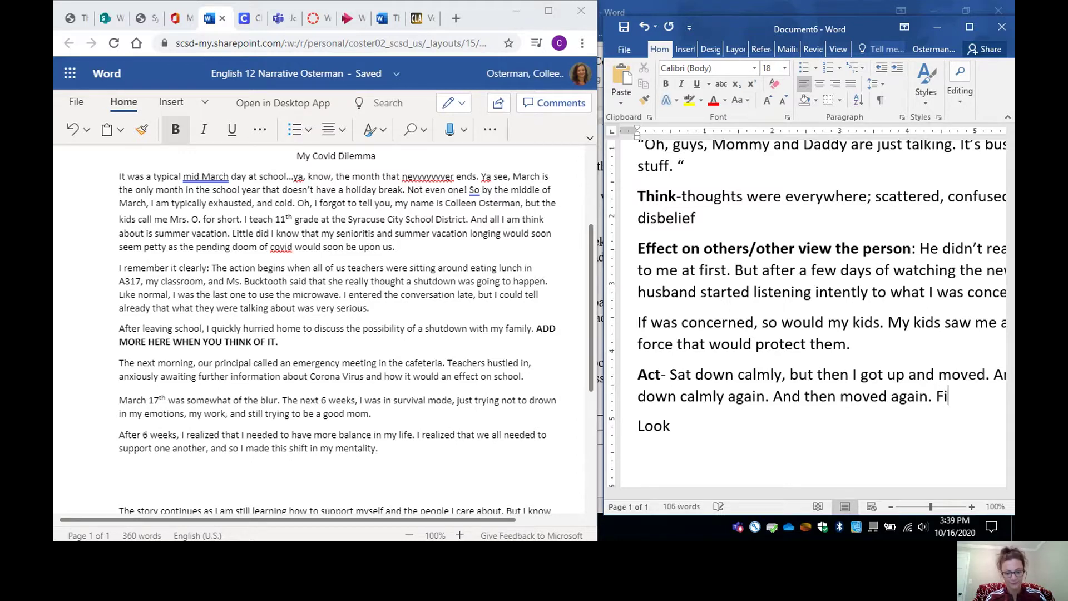
type("dg")
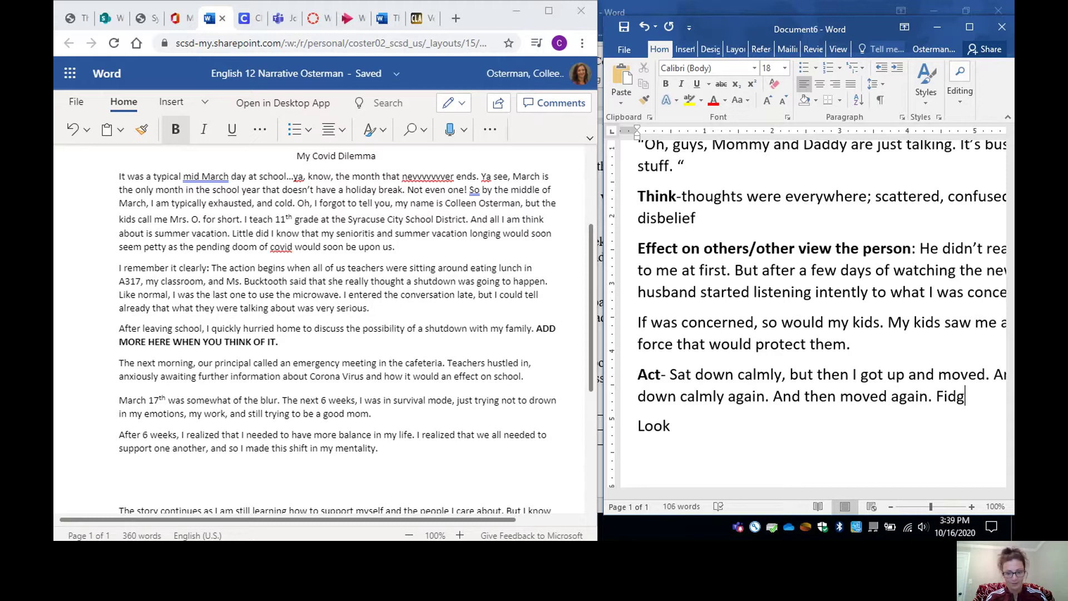
type("eting")
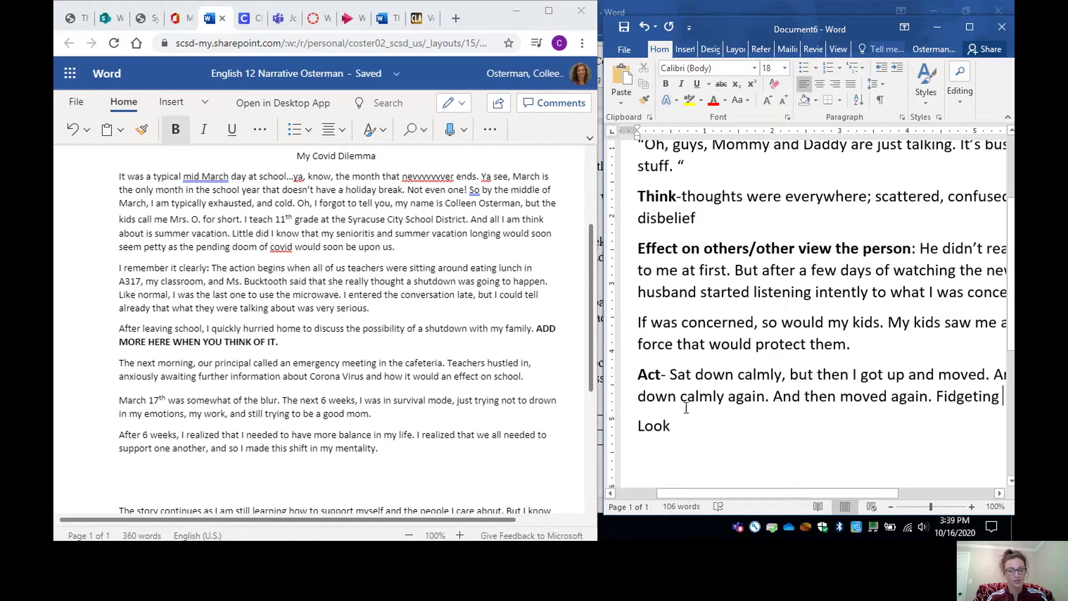
Step: Make the "Look" heading bold and add a hyphen and "Messy, worried, tired" after it
double_click(656, 428)
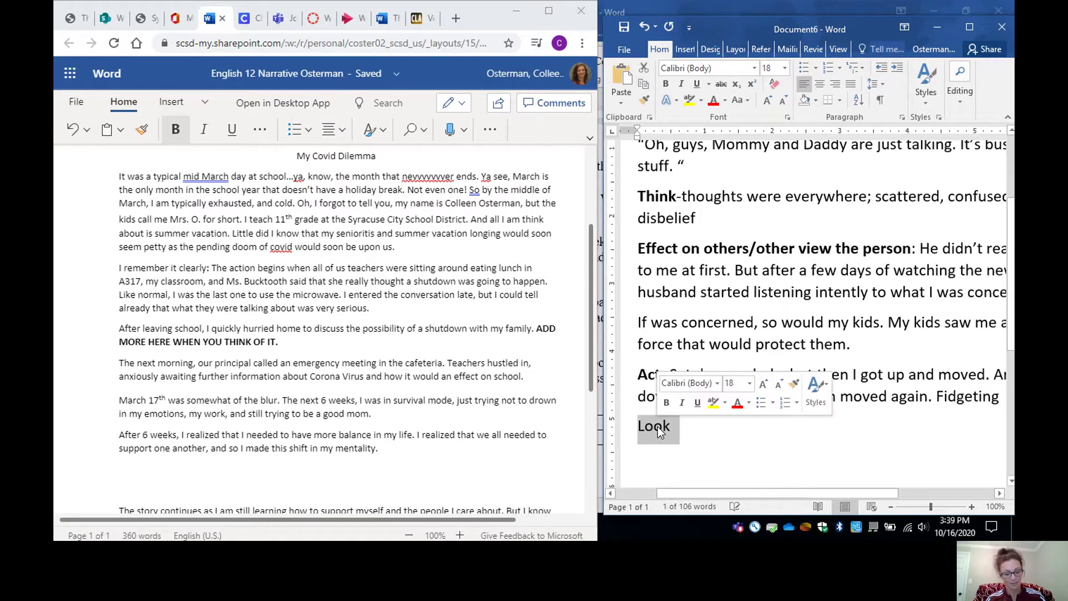
key("ctrl+b")
left_click(680, 426)
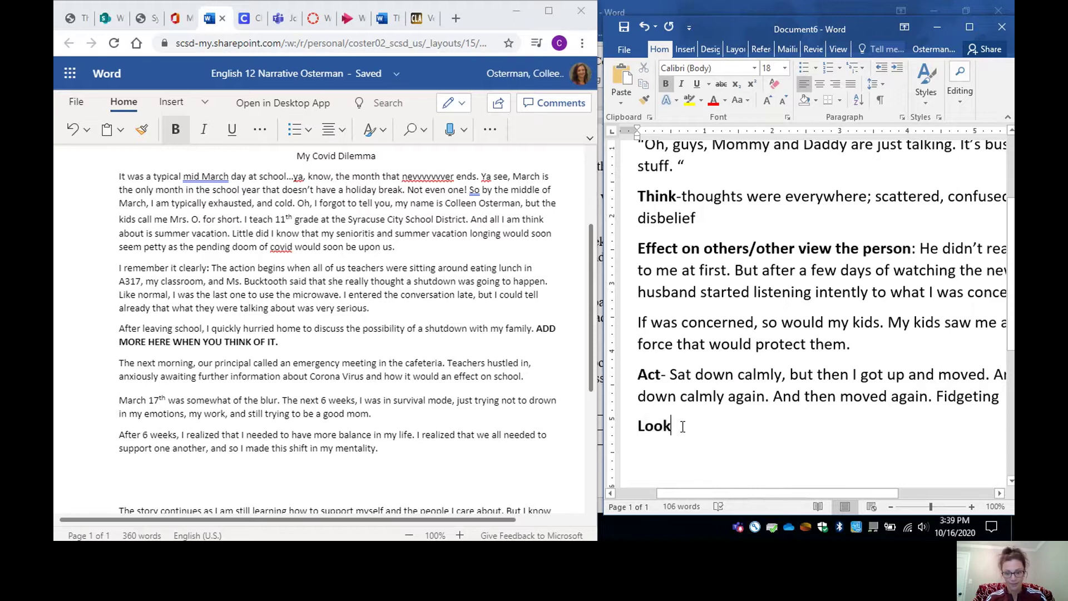
type("-")
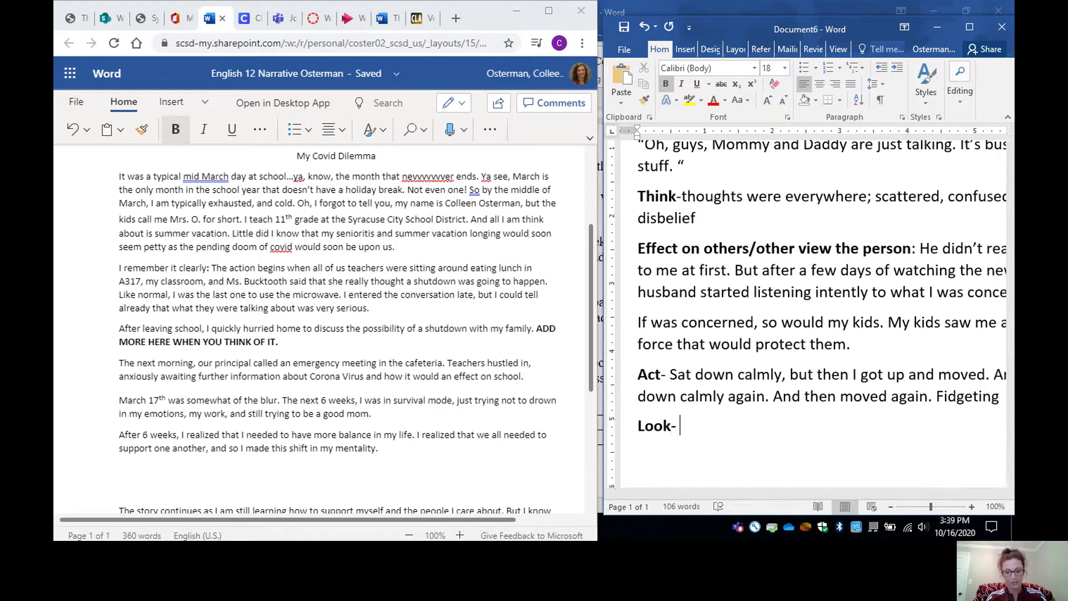
type(" Messy")
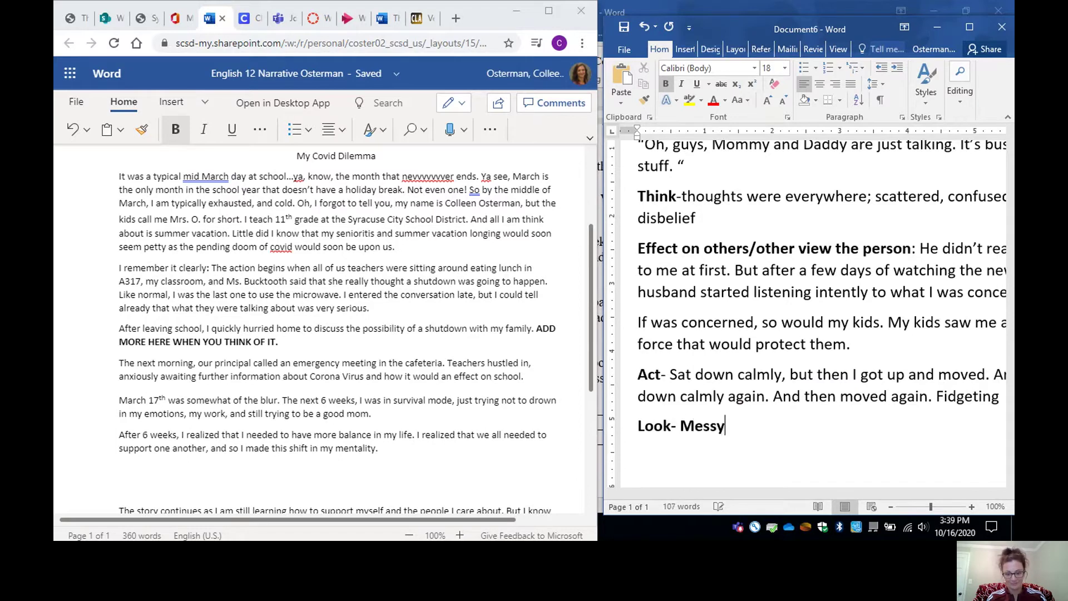
type(", worried")
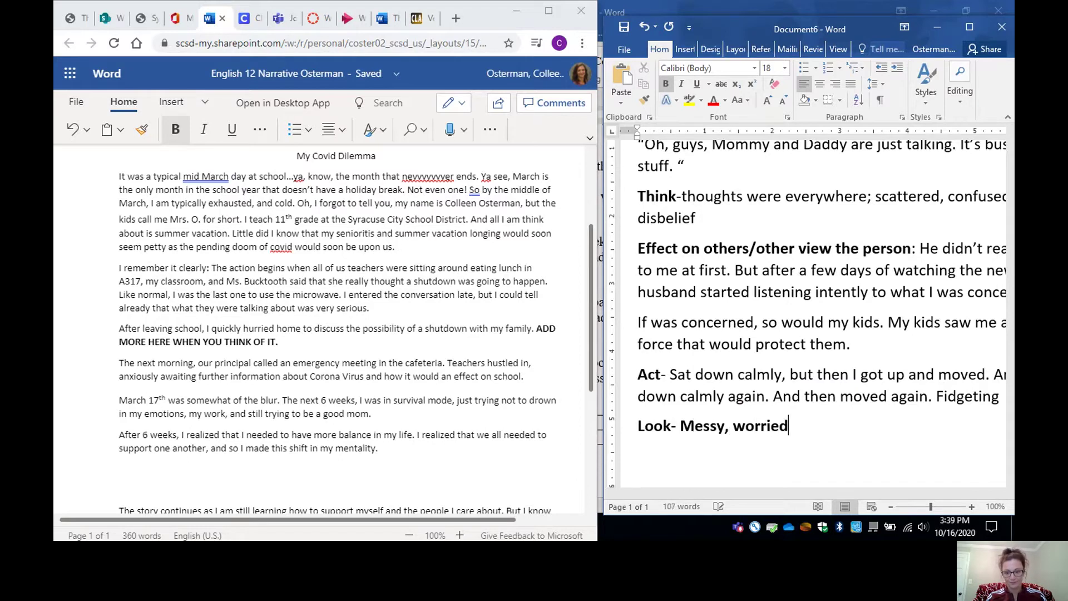
type(", tired")
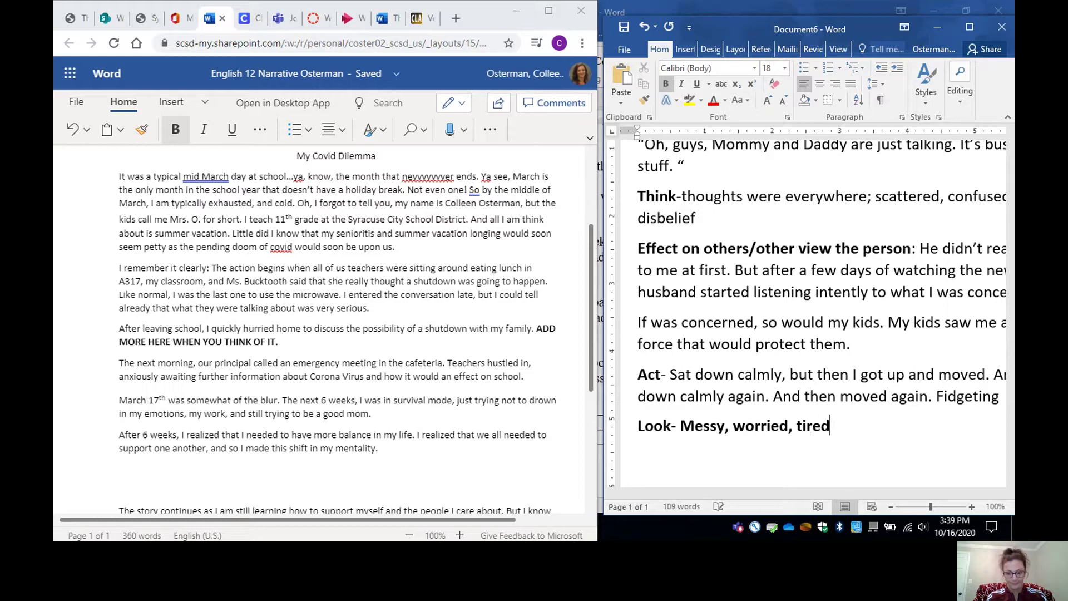
Step: End the list of looks with a period and add "I had bags under my eyes, by hair was in a bun"
type(" . I have bag")
key("BackSpace")
key("BackSpace")
key("BackSpace")
key("BackSpace")
key("BackSpace")
key("BackSpace")
type("d bags u")
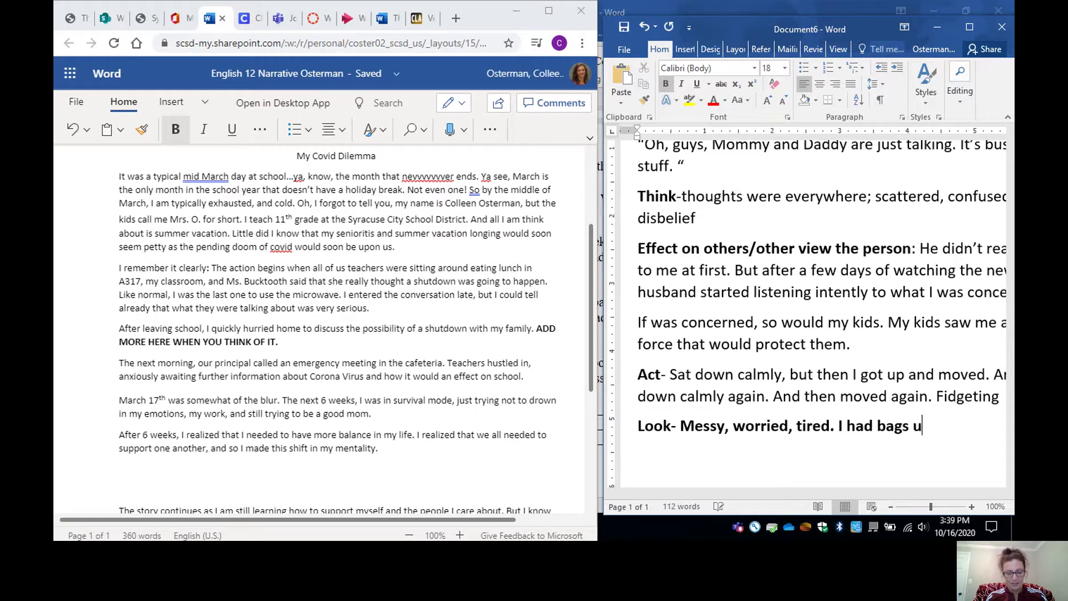
type("nder my eyes")
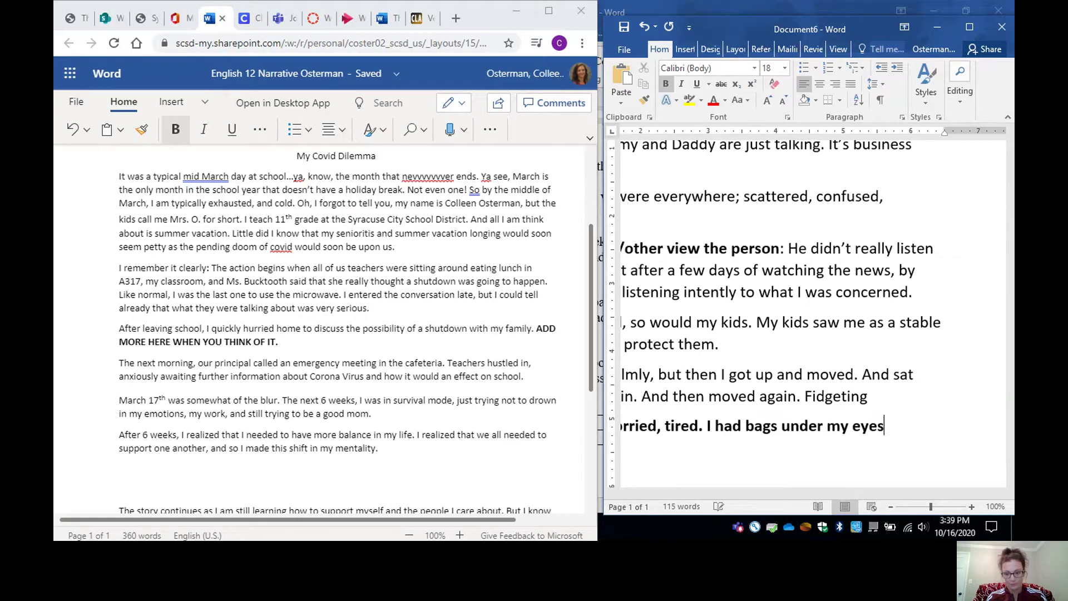
type(", by hair was in a ")
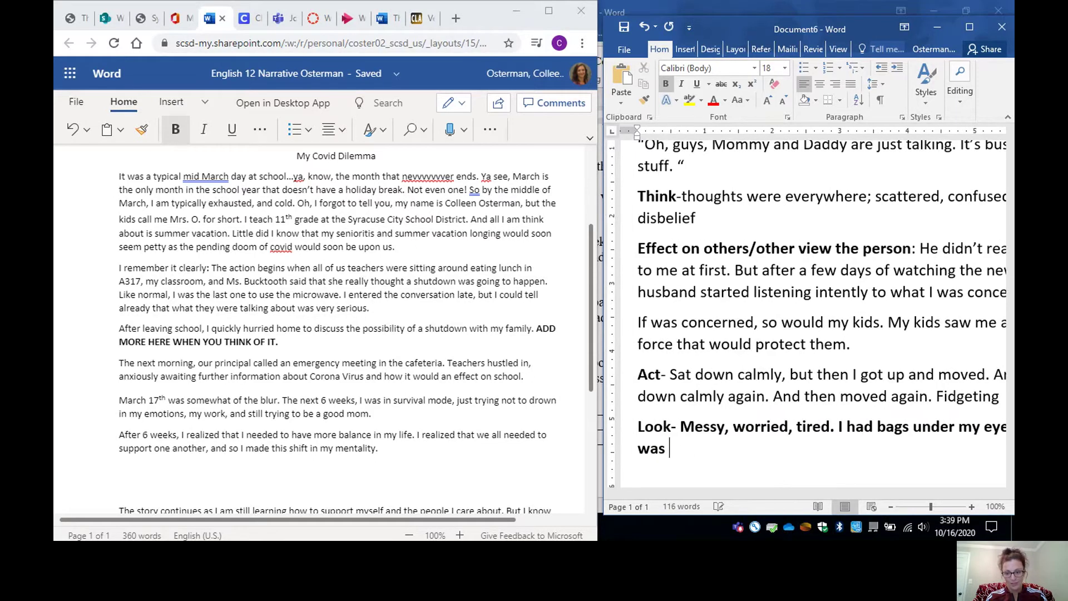
type("bun")
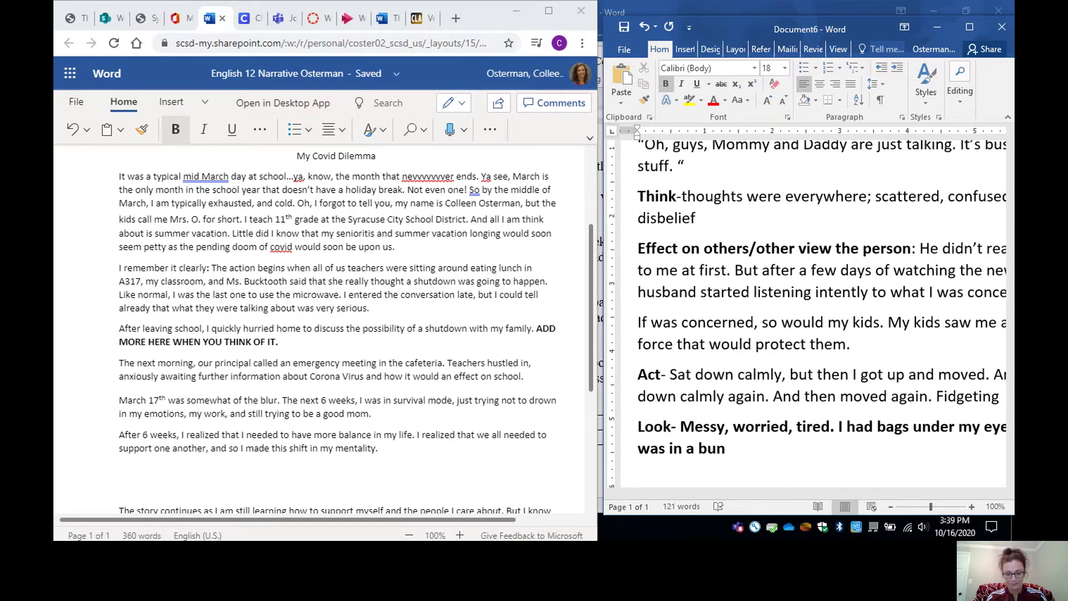
Step: Extend the Look sentence with ", and I was still wearing my Corcoran colors"
type(", and ")
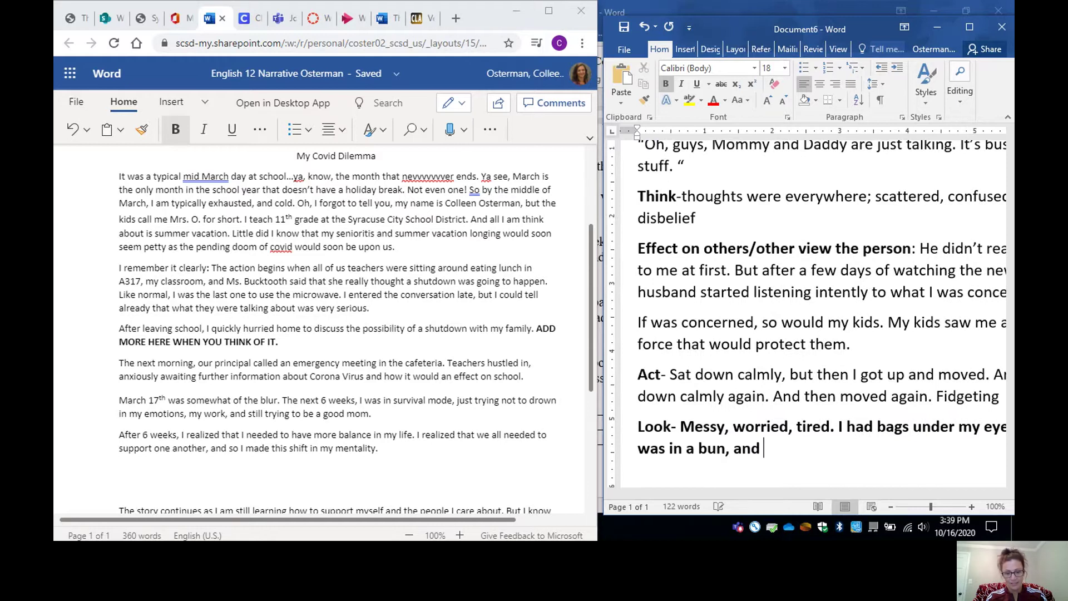
type("I was still weating")
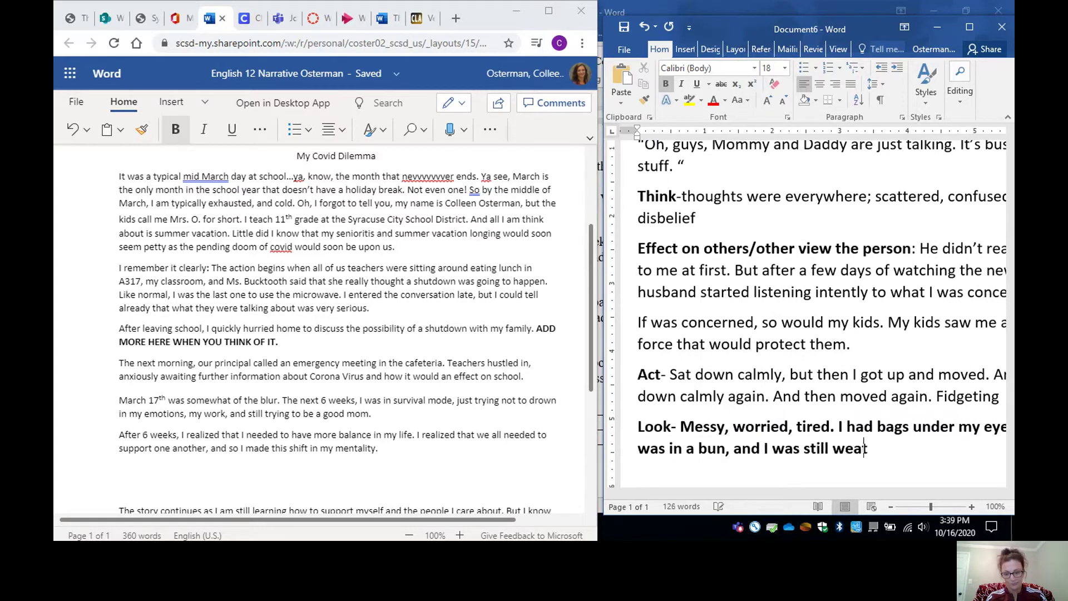
key("BackSpace")
key("BackSpace")
key("BackSpace")
key("BackSpace")
key("BackSpace")
type("ring my Corcoran C")
key("BackSpace")
type("colors or")
key("BackSpace")
Step: Finish the Look sentence with "of maroon, black, and white", writing "maroon" in lowercase
type("f Maroon, ")
type("black an")
key("BackSpace")
key("BackSpace")
key("BackSpace")
key("BackSpace")
type("k, and ")
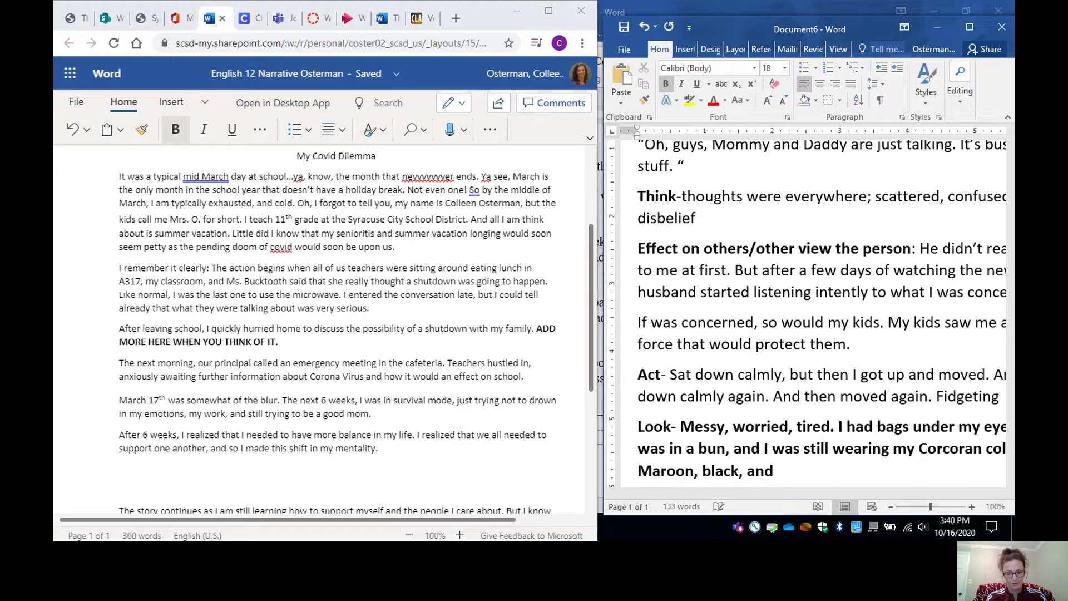
type("white")
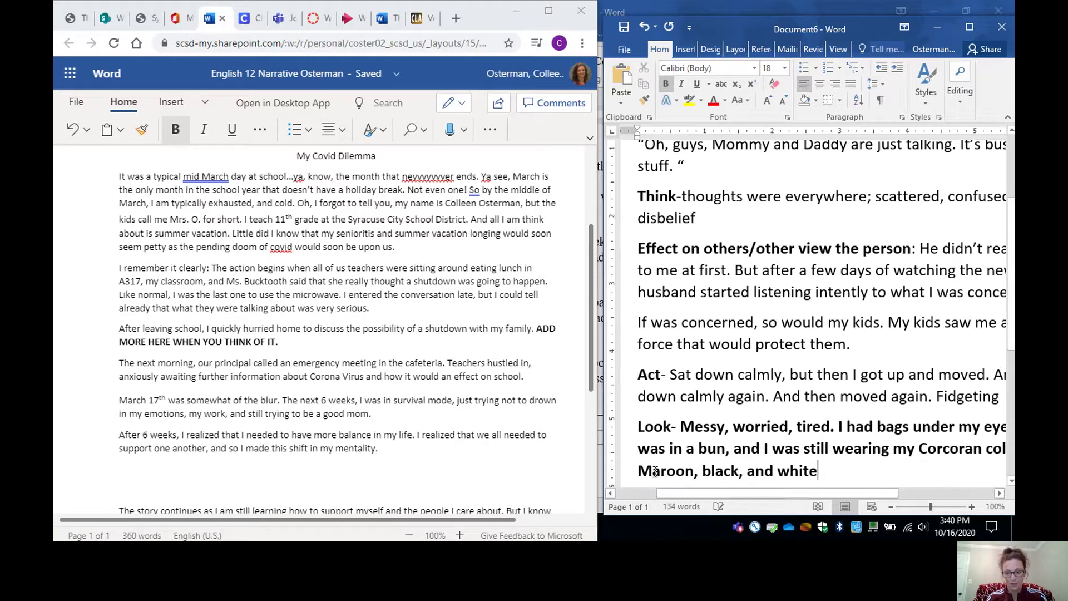
left_click(653, 471)
key("BackSpace")
type("m")
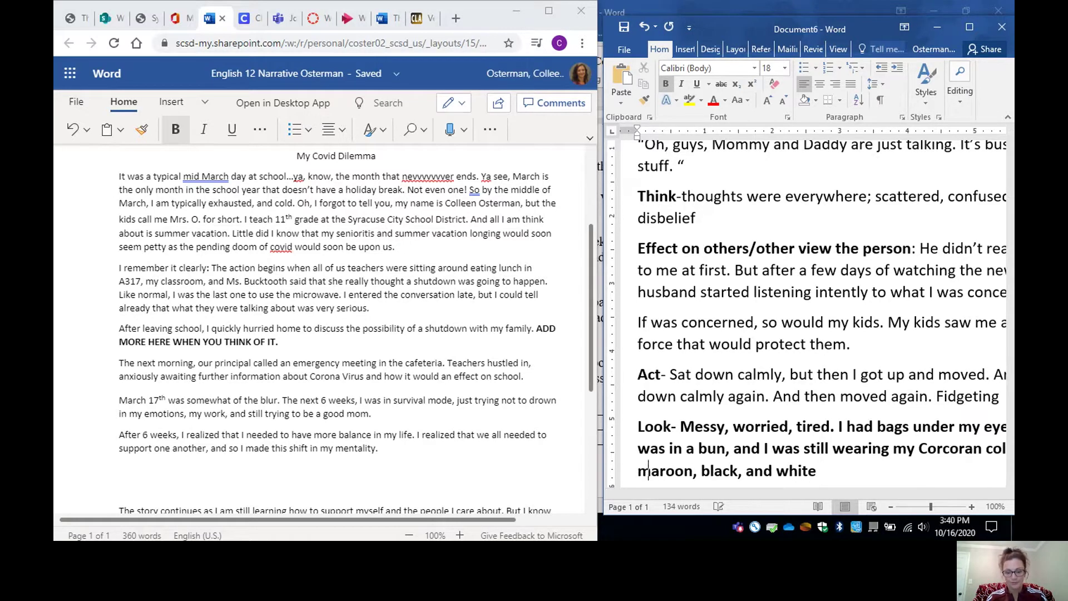
Step: Remove the bold formatting from the Look description, keeping only its heading bold
left_click(822, 472)
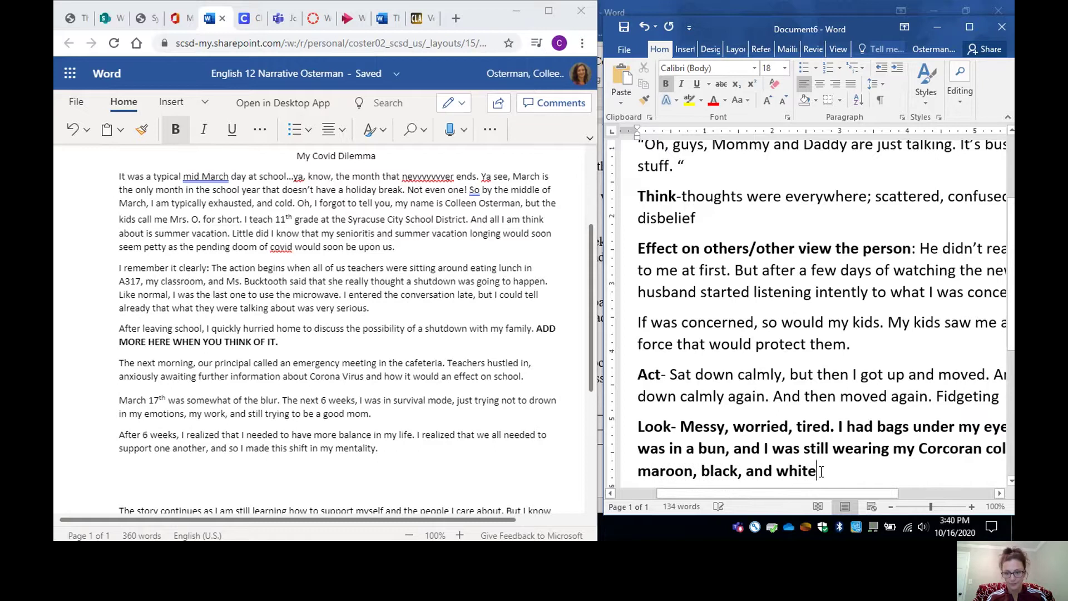
left_click_drag(821, 472, 693, 426)
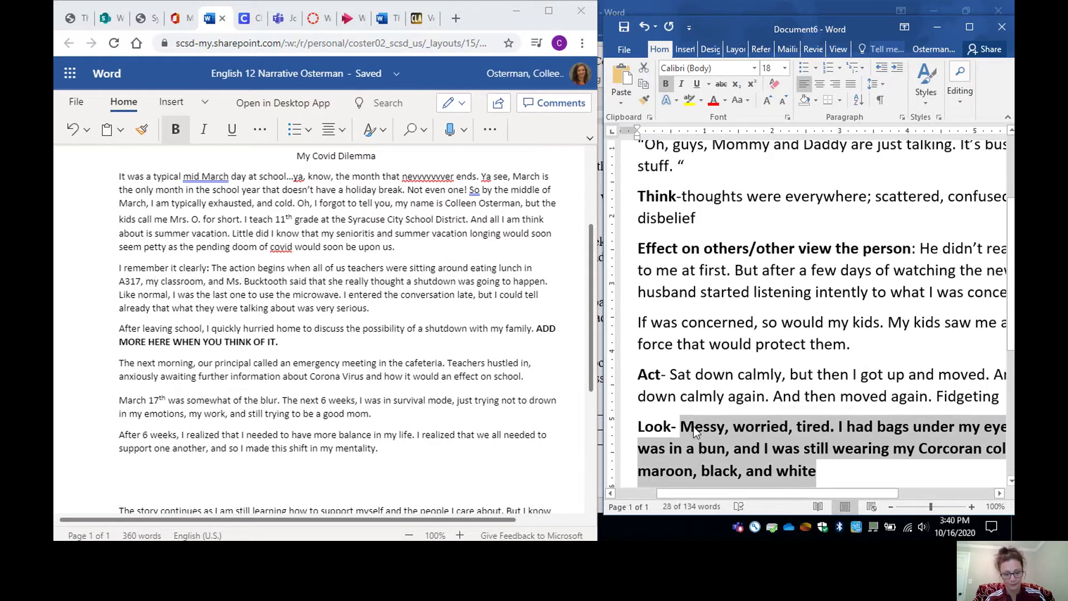
key("ctrl+b")
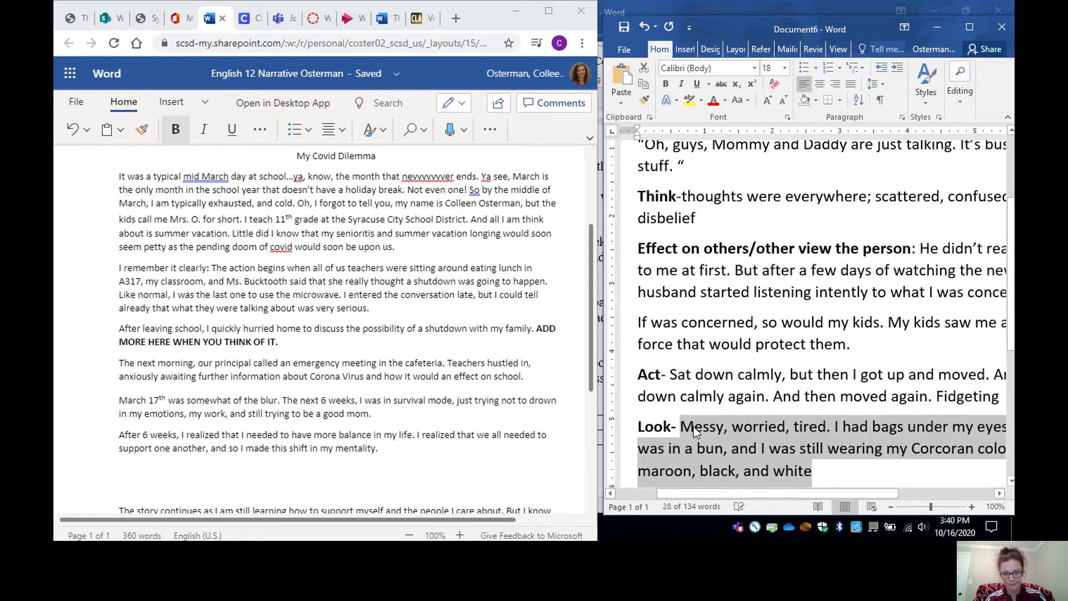
Step: Maximize the outline document and correct the Effect note to read "my husband" and "what I was concerned with."
left_click(973, 29)
scroll(642, 239, "up", 3)
scroll(643, 239, "down", 1)
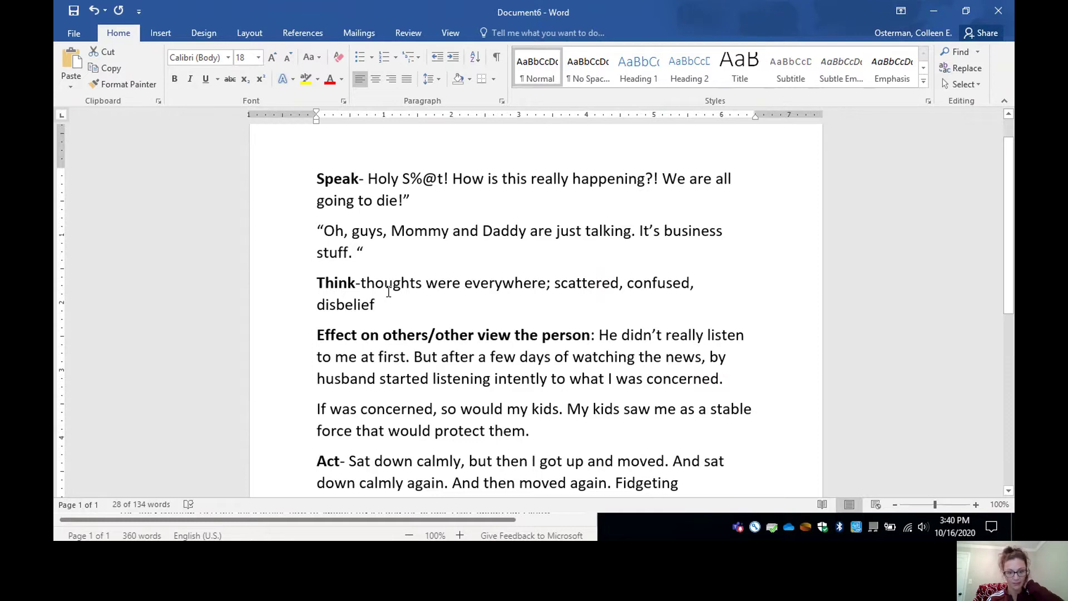
scroll(388, 292, "down", 2)
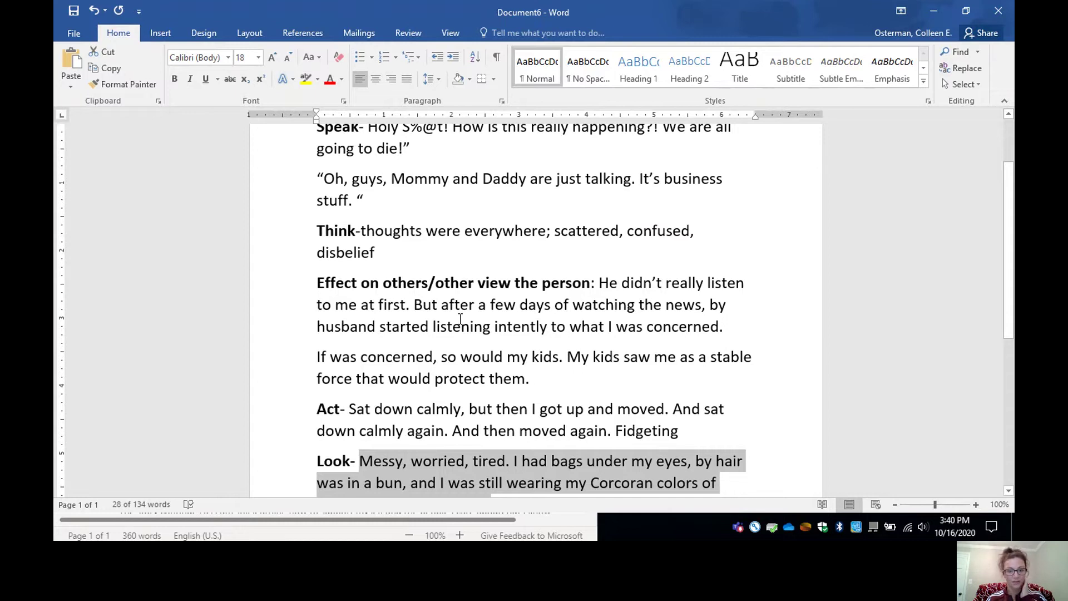
left_click(716, 304)
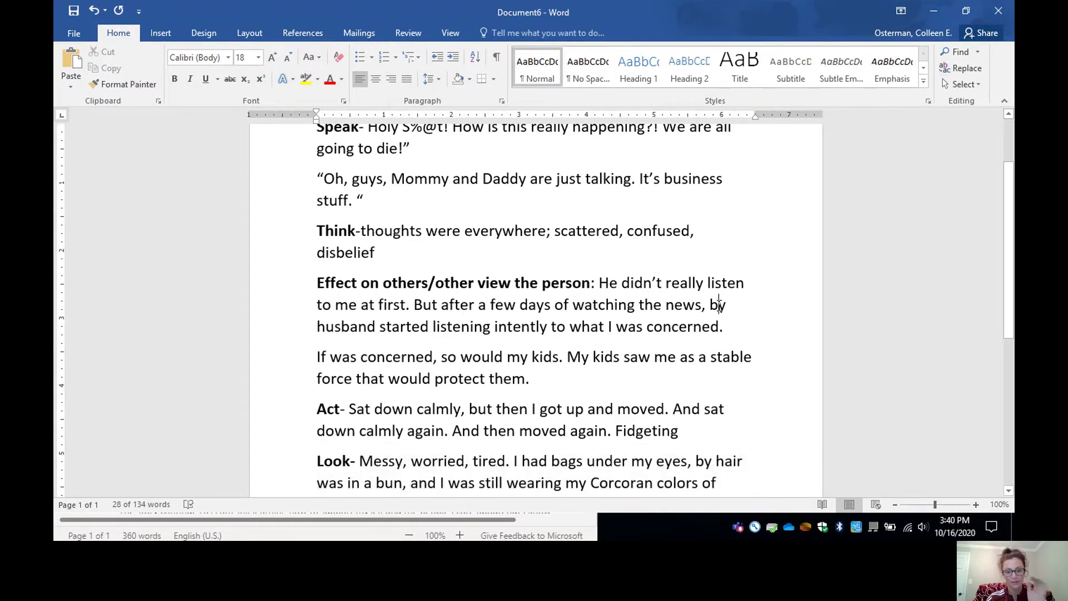
key("BackSpace")
type("m")
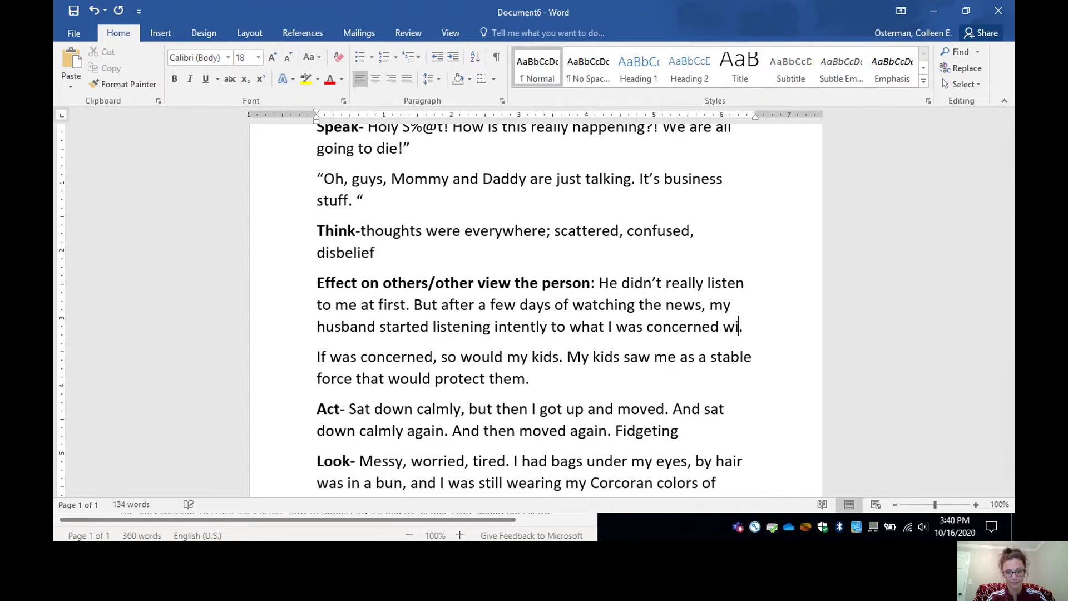
left_click(720, 327)
type("with")
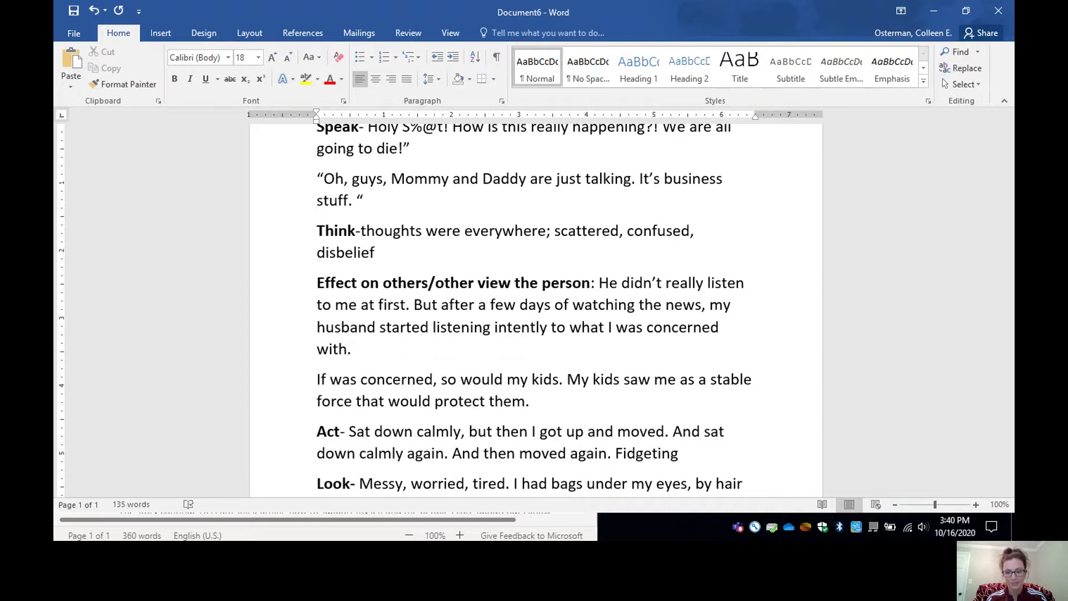
scroll(534, 306, "down", 2)
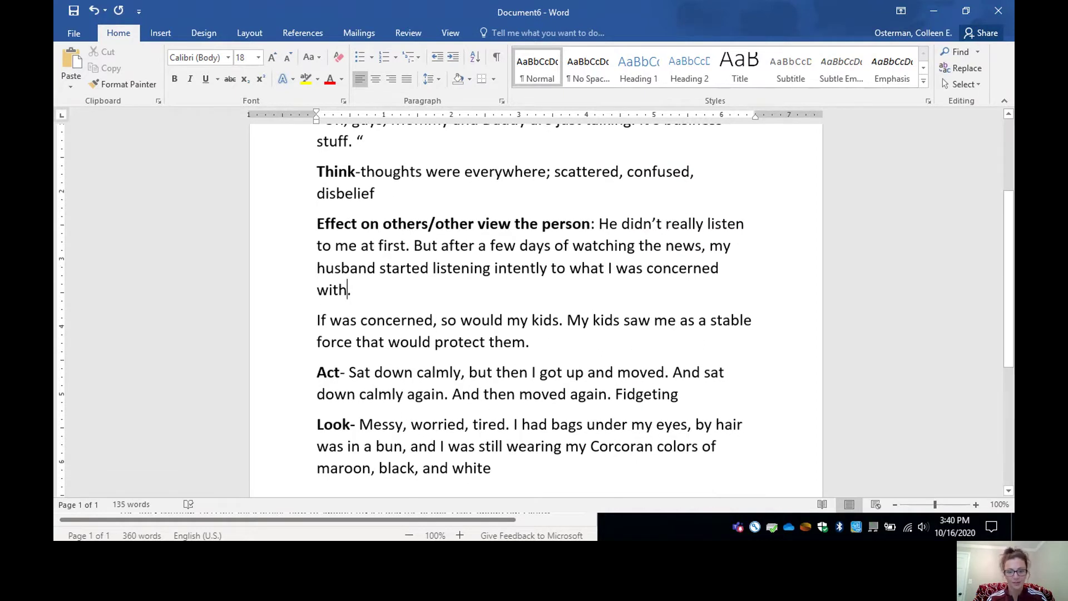
Step: Look over the outline notes and restore the outline window to its smaller size beside the narrative
scroll(534, 306, "down", 1)
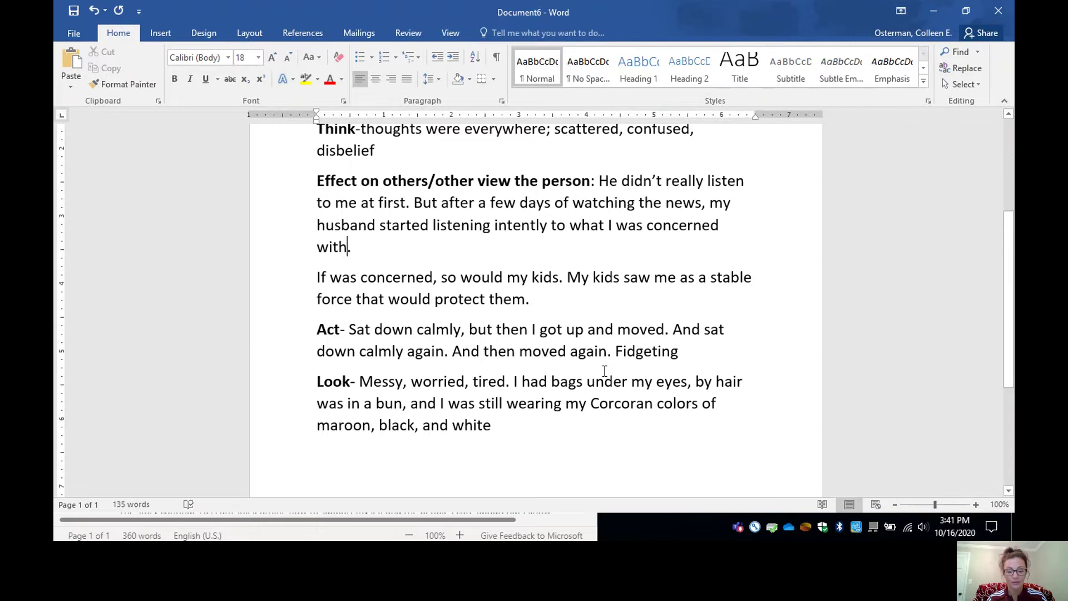
left_click_drag(498, 426, 358, 381)
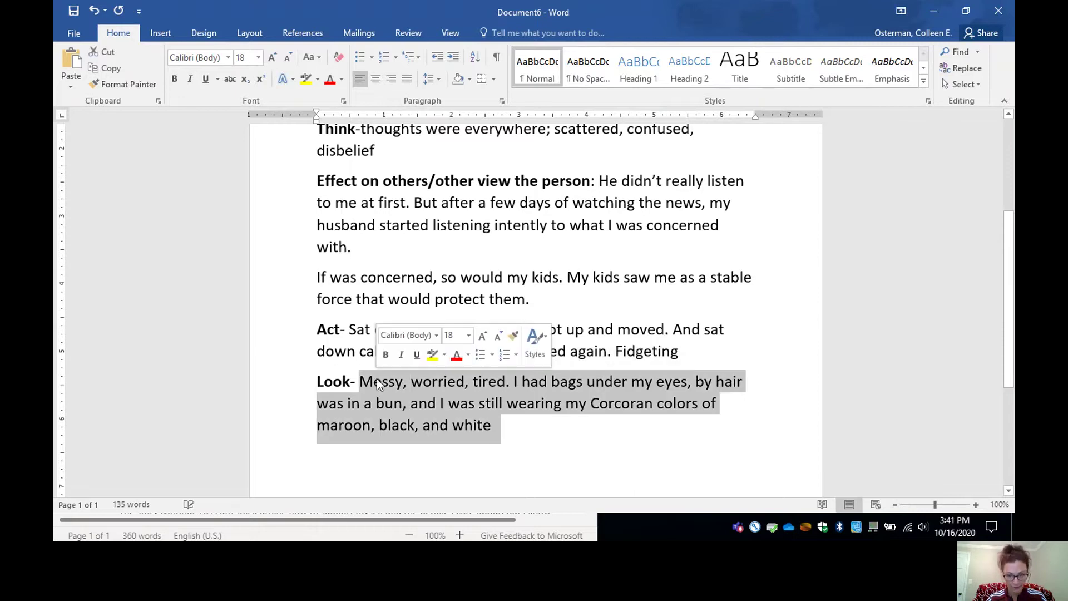
scroll(829, 246, "up", 3)
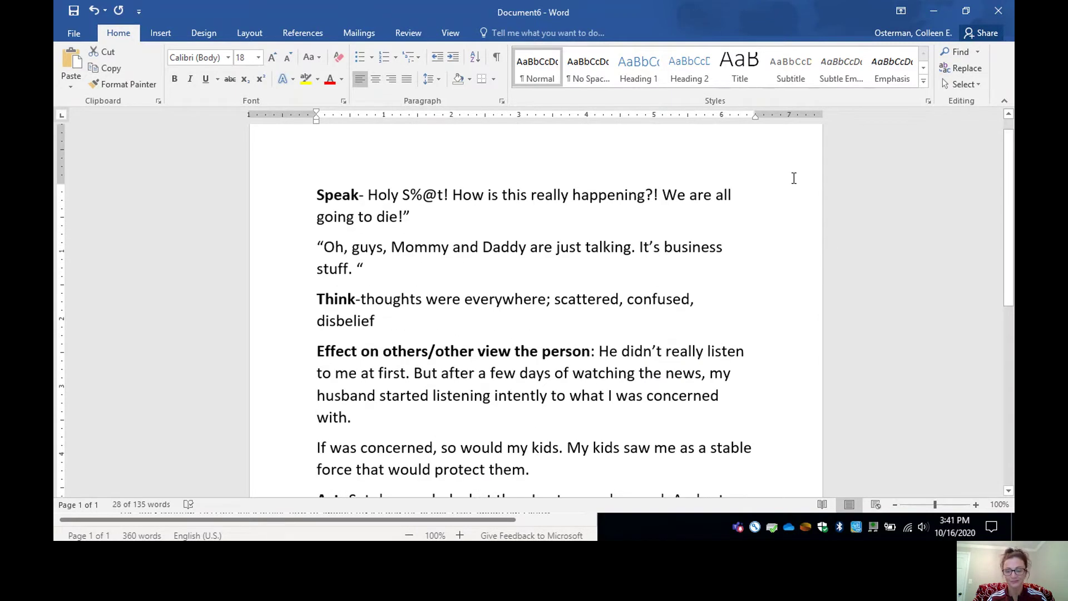
left_click(961, 14)
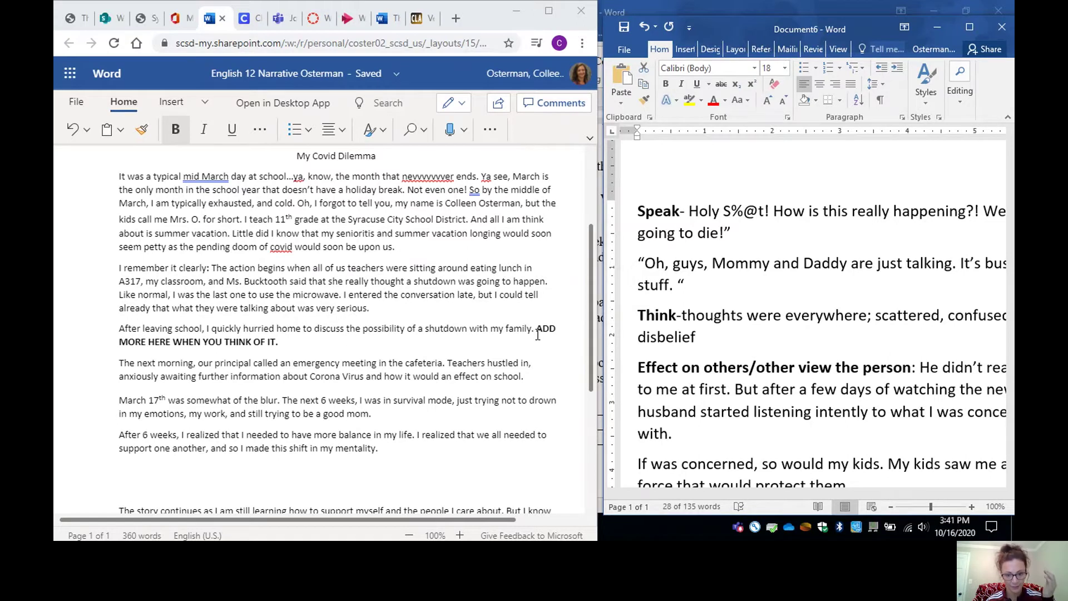
Step: Replace the bold "ADD MORE HERE WHEN YOU THINK OF IT." placeholder in the narrative with "I asked my husband"
left_click_drag(536, 329, 551, 342)
key("BackSpace")
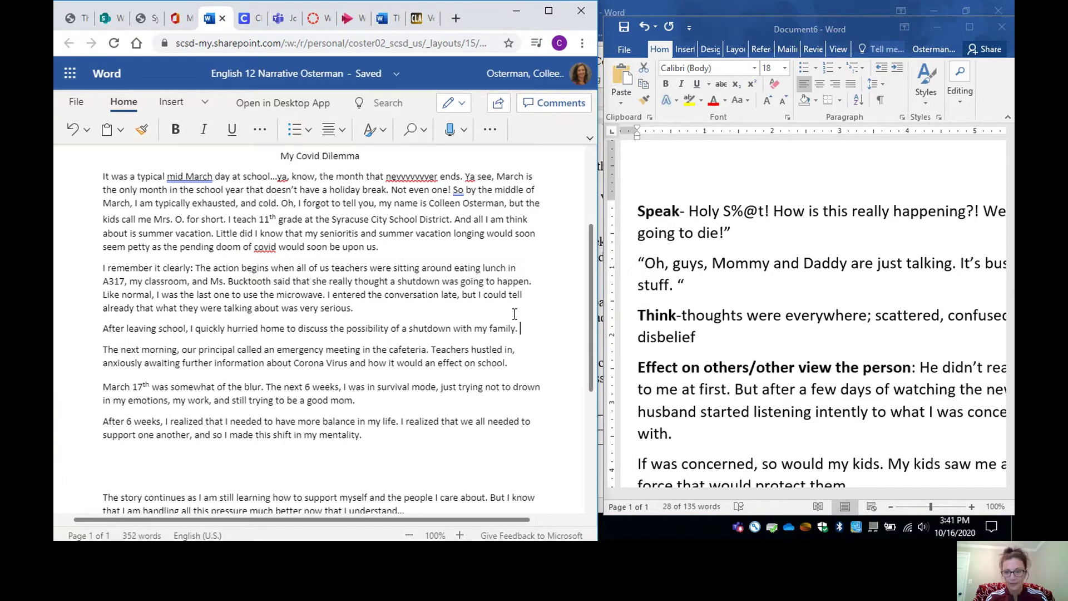
type("I asked")
type(" my hus")
type("band")
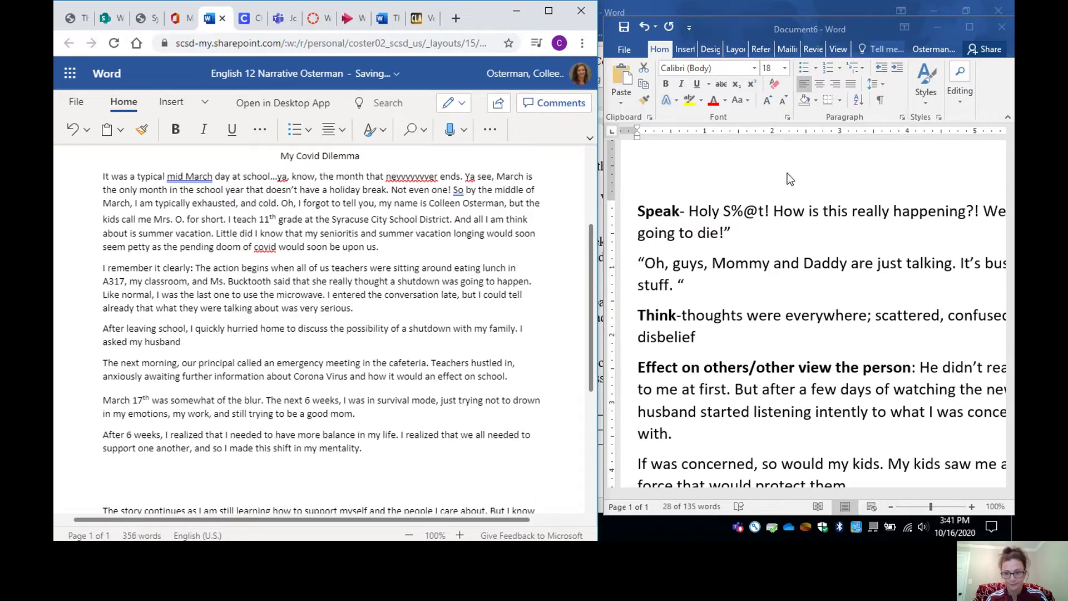
Step: Copy "How is this really happening?! We are all going to die!" from the Speak note into the narrative after "I asked my husband"
left_click(777, 215)
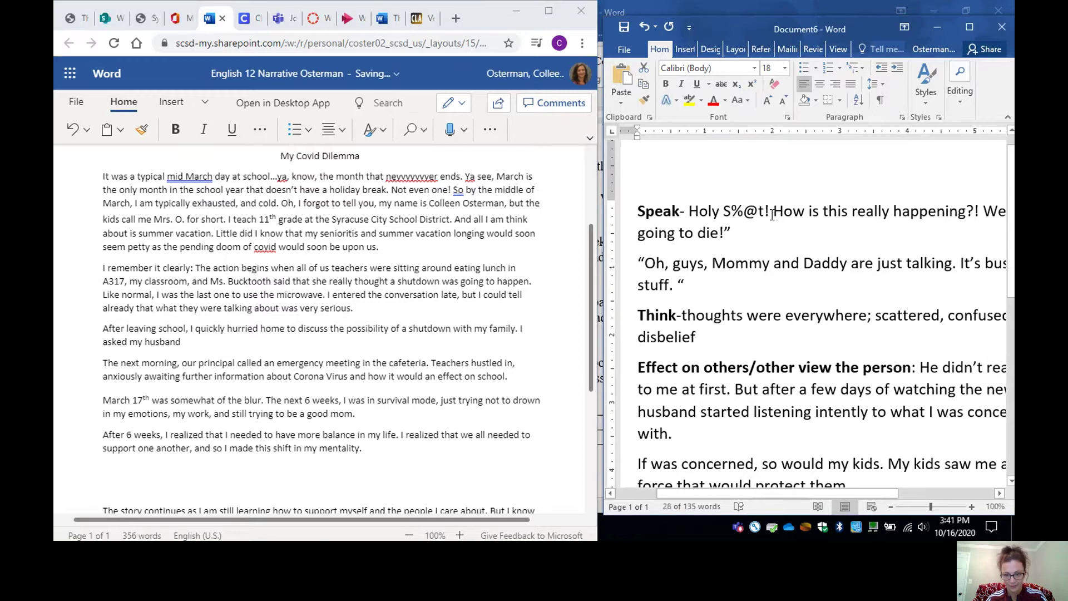
left_click_drag(775, 218, 786, 228)
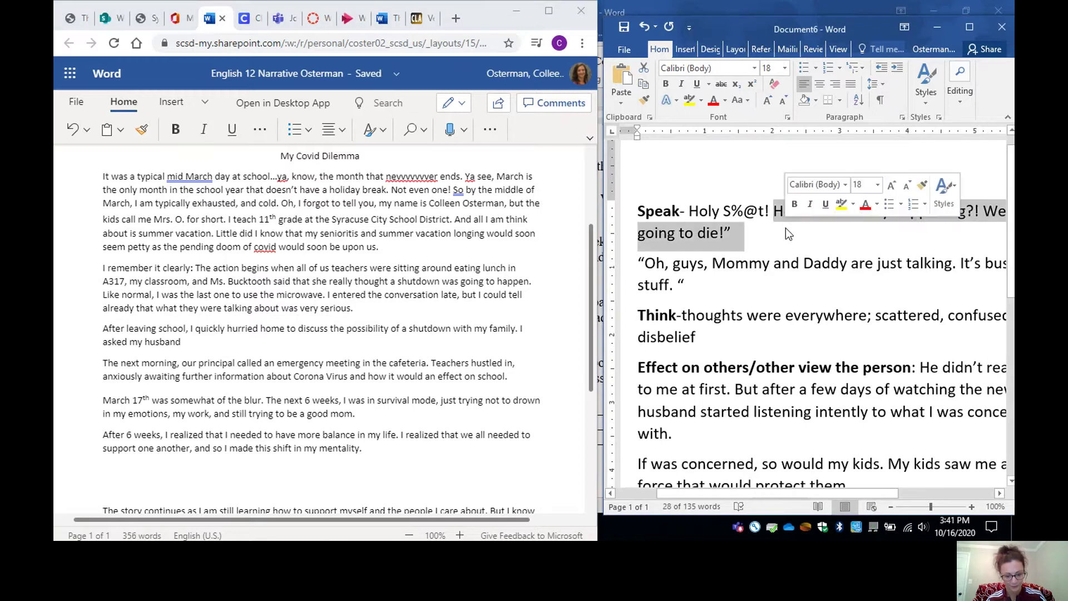
left_click(195, 348)
type("How is this really happening?! We are all going to die!\"")
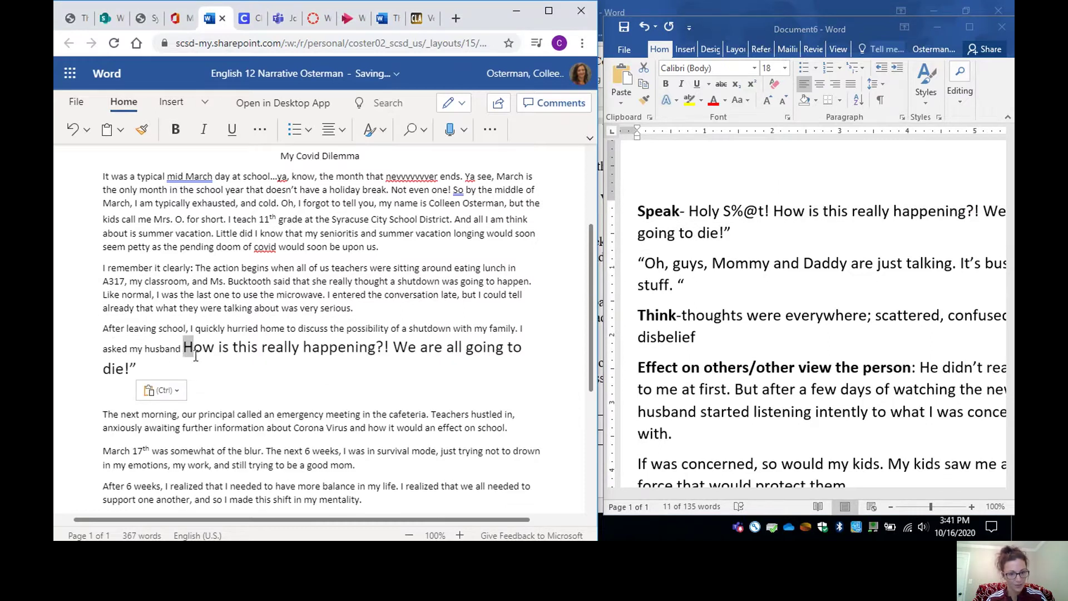
left_click_drag(185, 348, 197, 363)
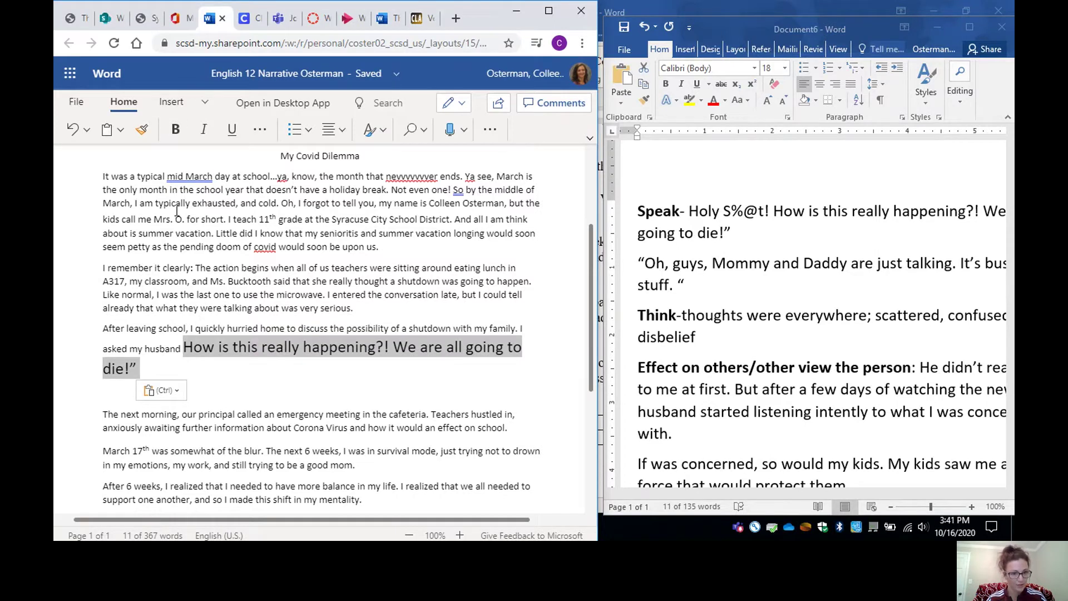
left_click(165, 370)
Step: Insert "I said to him that I thought that" before "We are all going to die!" in the narrative
scroll(165, 370, "down", 1)
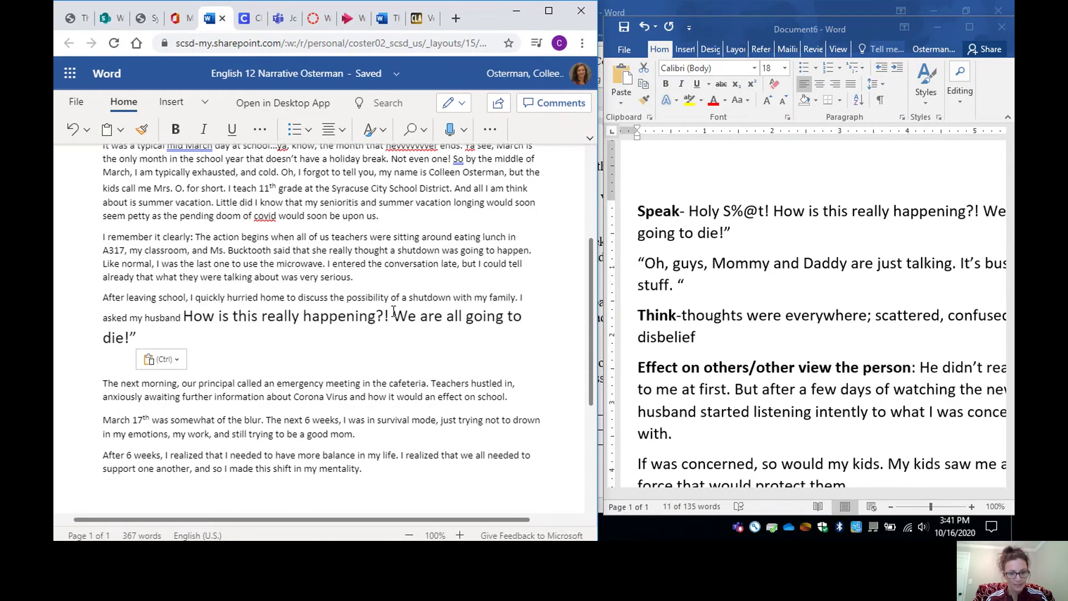
type("\" ")
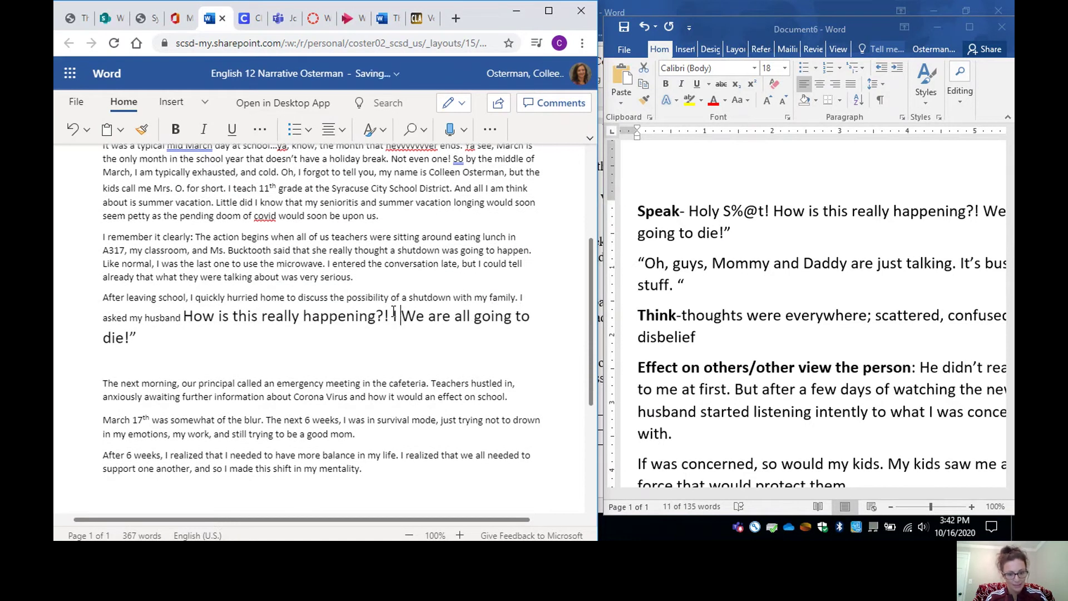
type("I said to hi")
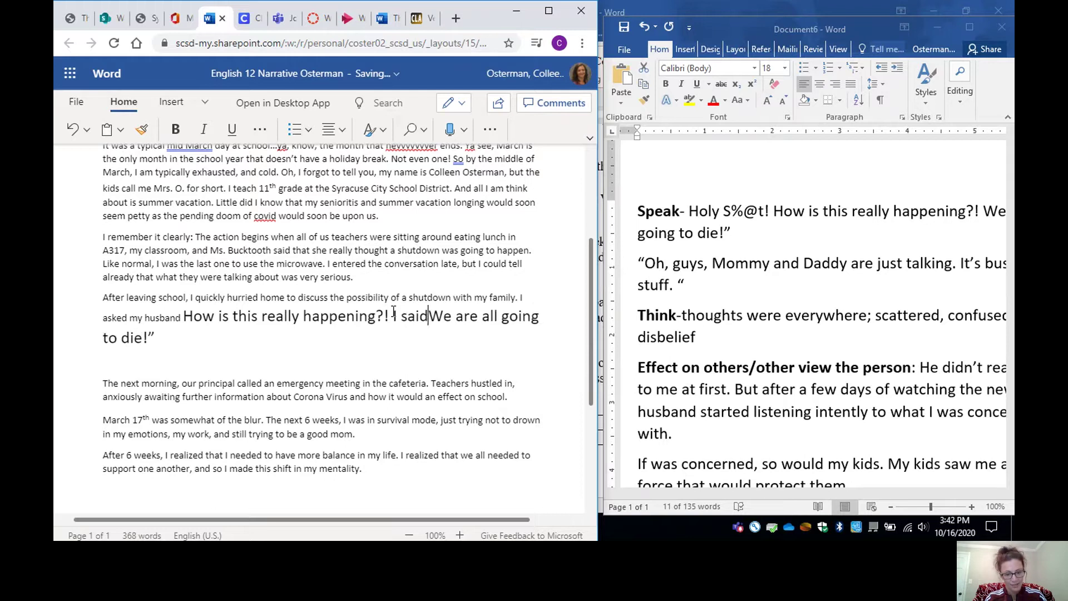
type("m")
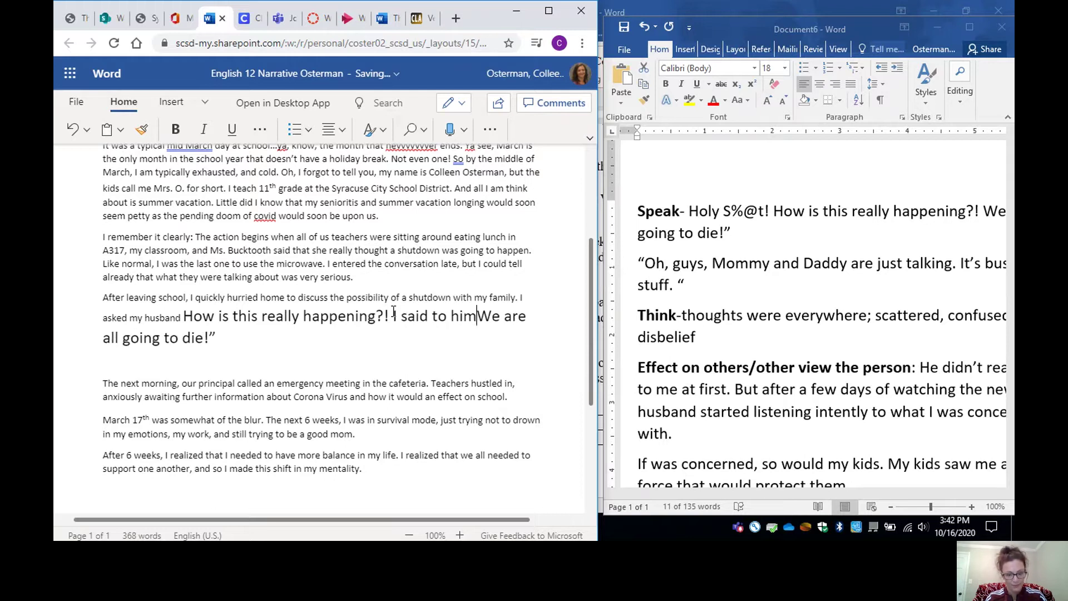
type(" that I thou")
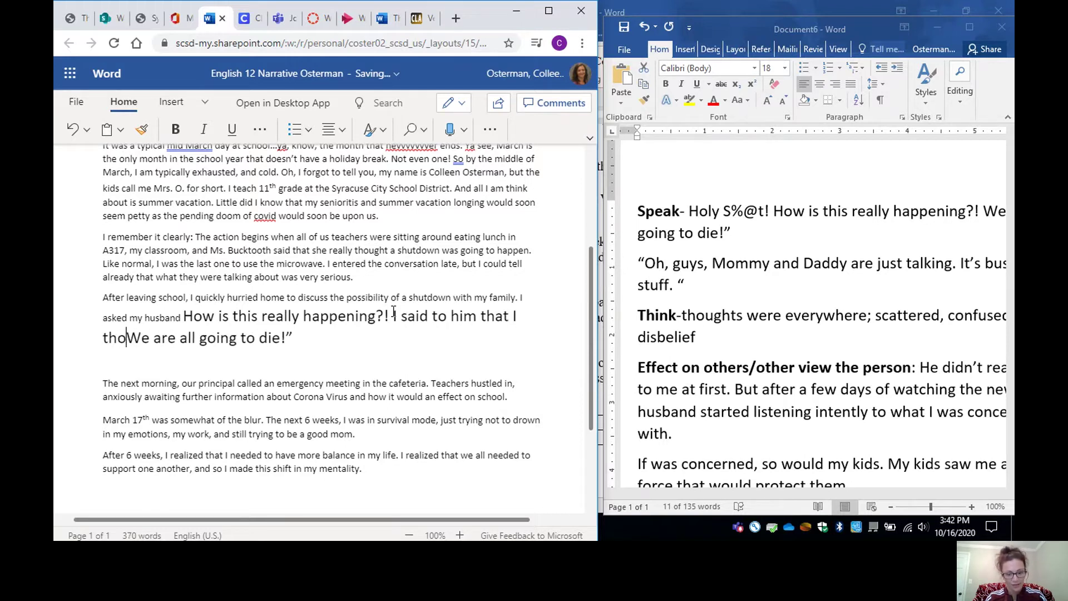
type("gh th")
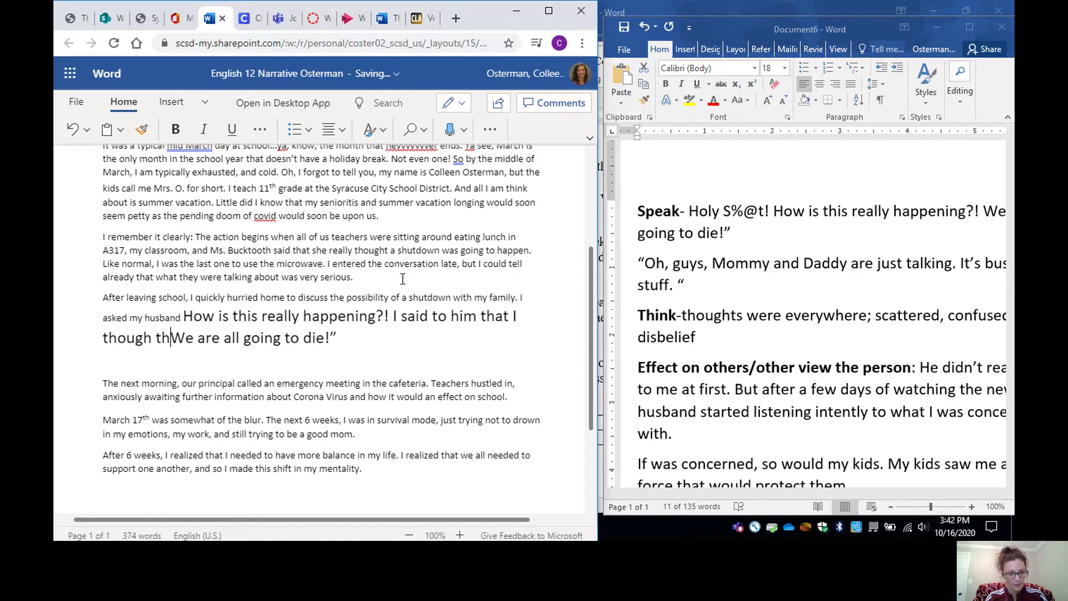
key("BackSpace")
type("t tha")
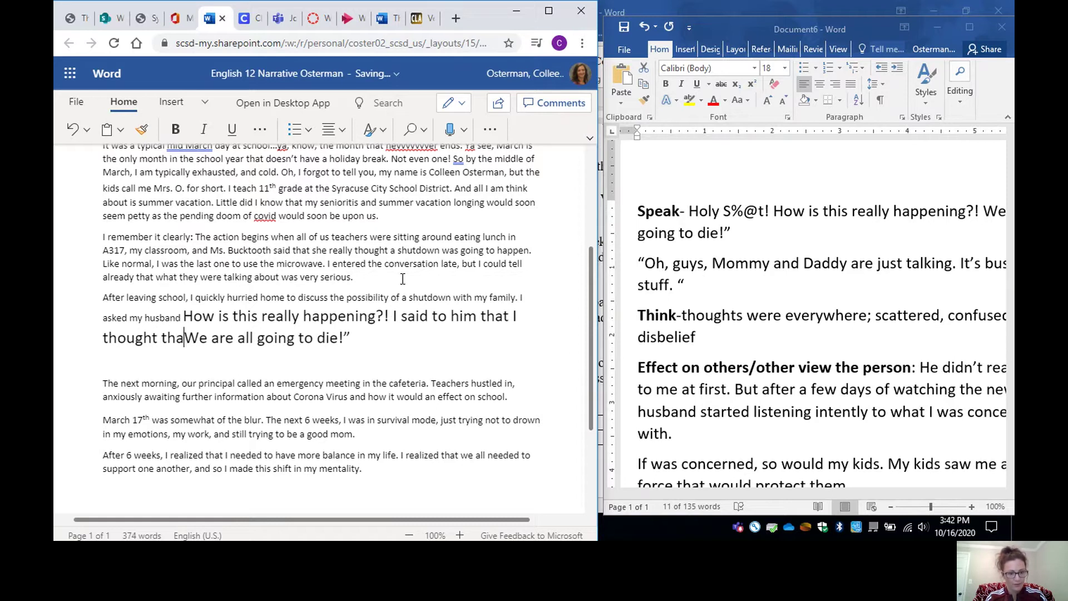
type("t")
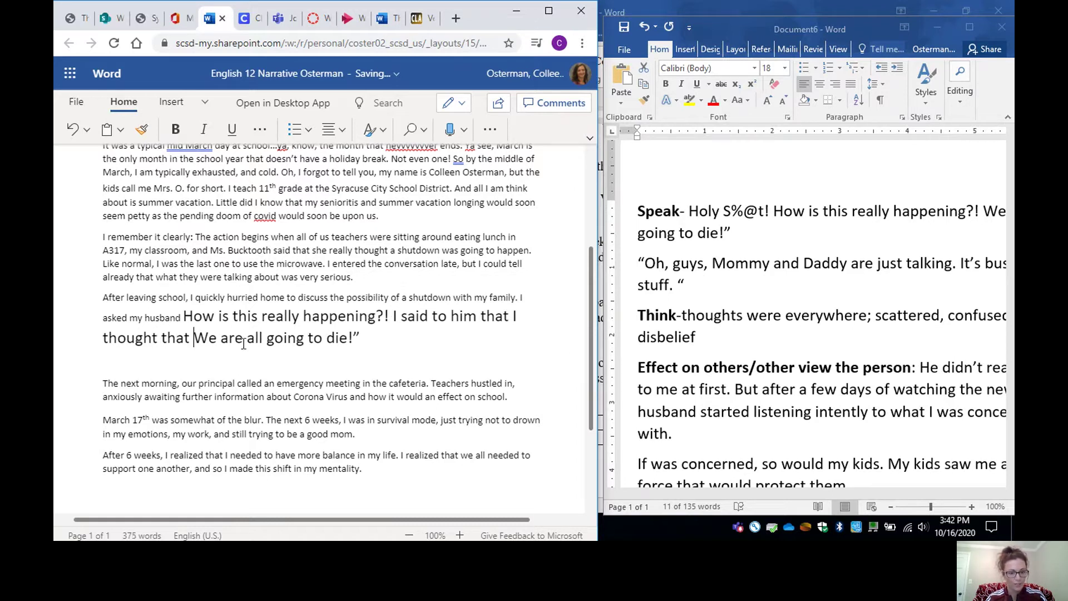
double_click(244, 337)
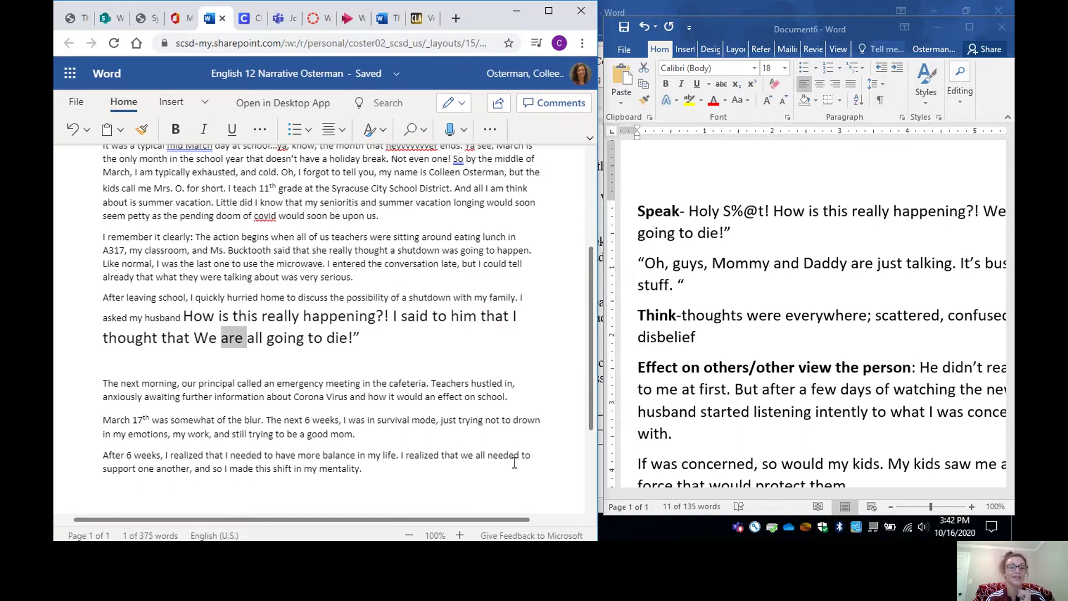
Step: Continue the narrative paragraph after the quote with "I told my kids, when I realized they might be listening that"
scroll(393, 413, "down", 1)
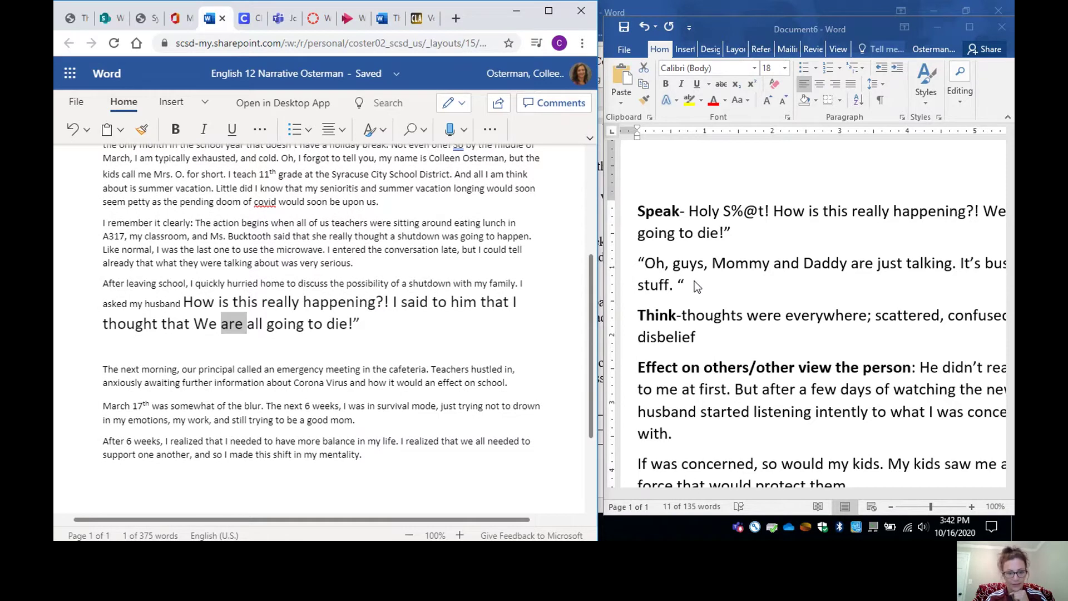
left_click(393, 317)
type("I told my kids")
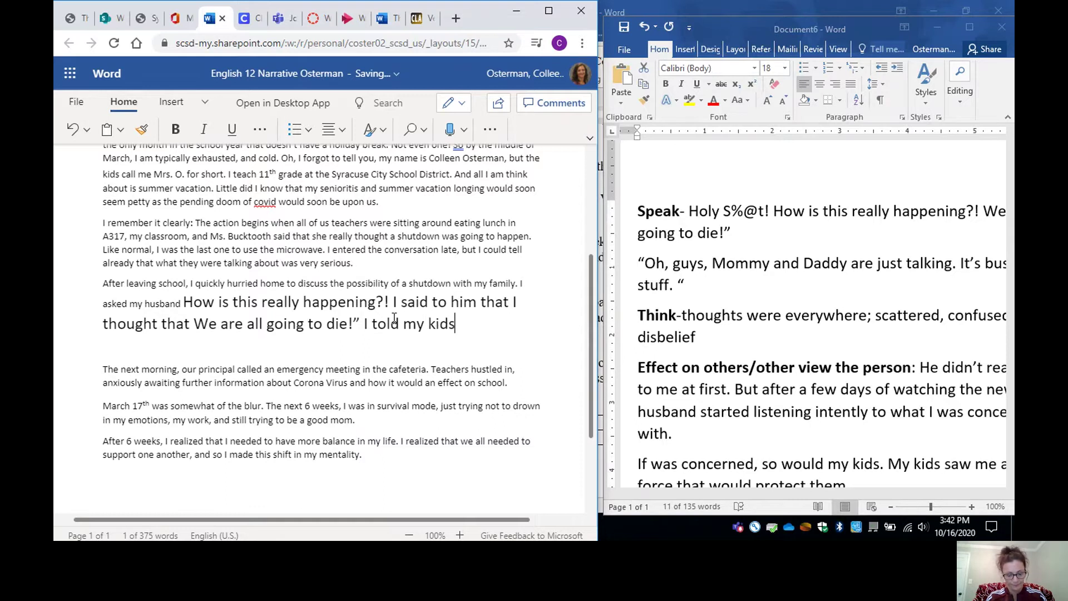
type(" , when I realiz")
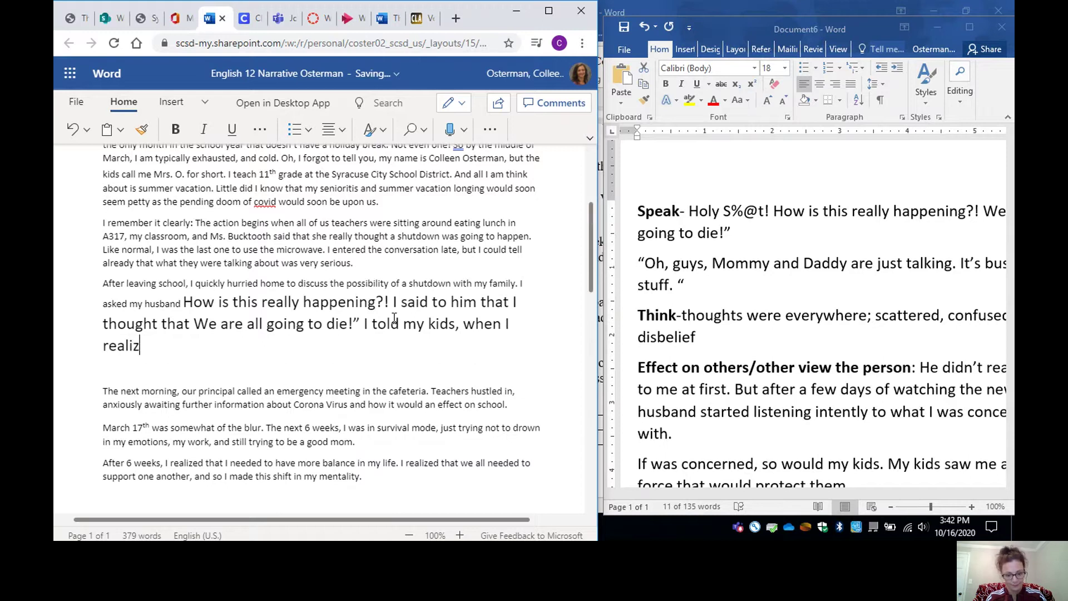
type("ed they might")
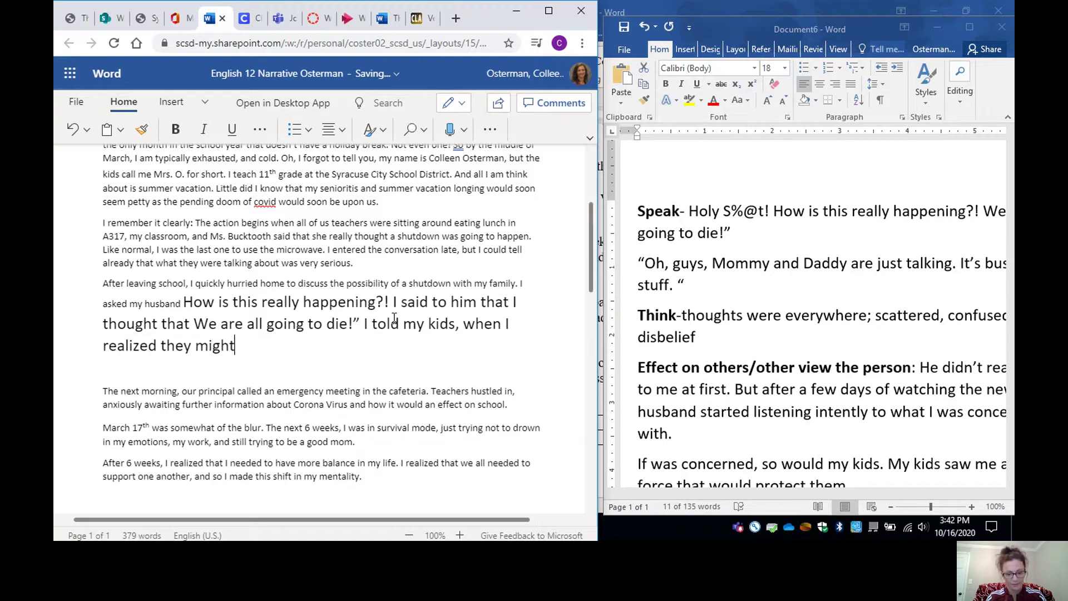
type(" be listening ")
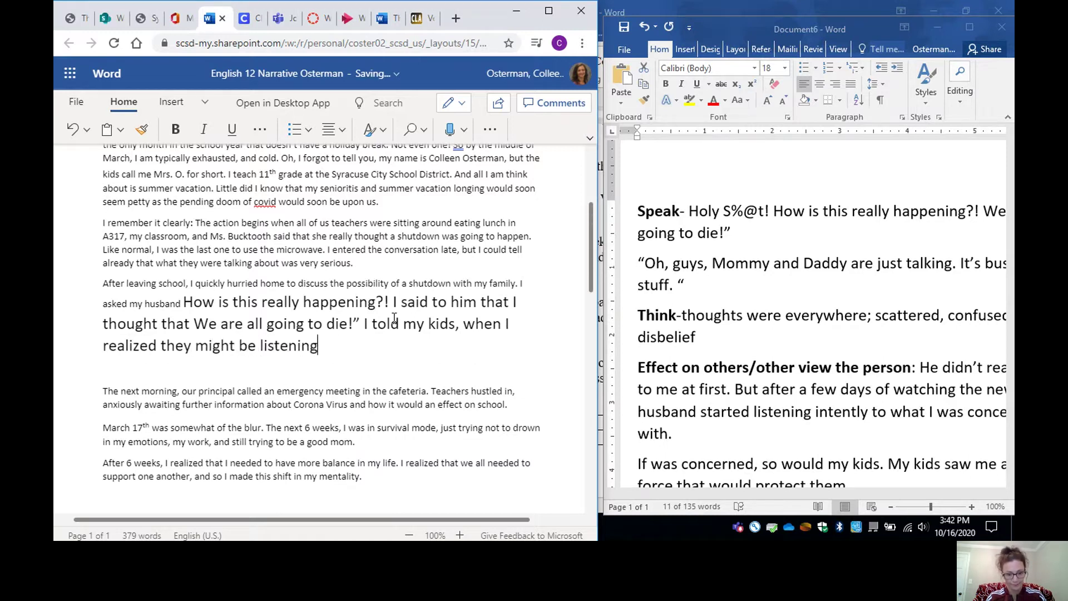
type("that")
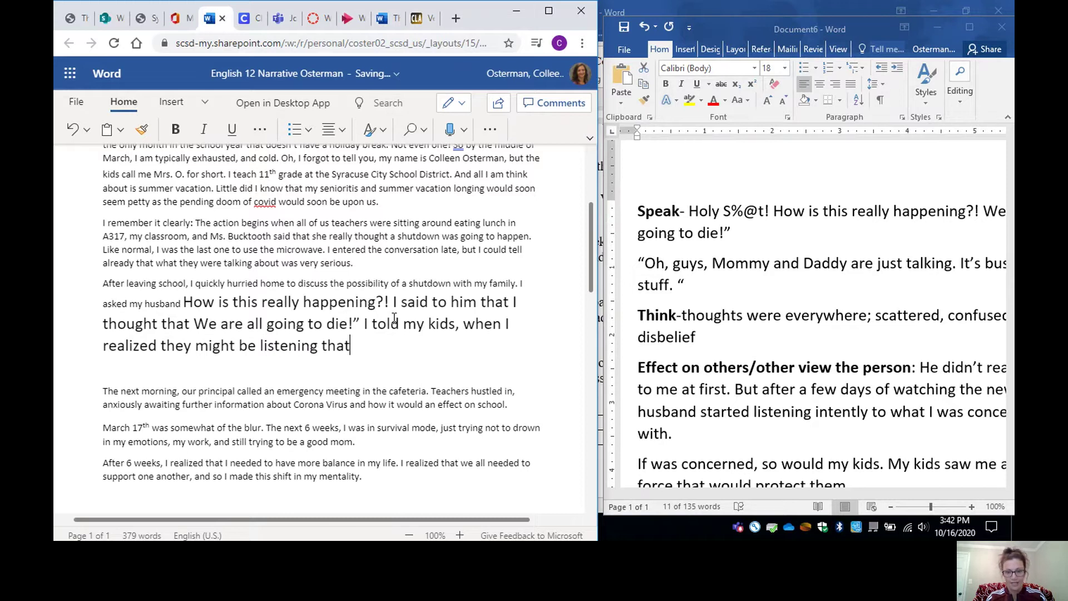
Step: Copy "Mommy and Daddy are just talking. It's business stuff." from the outline to the paragraph's end and delete the stray closing quotation mark
left_click(717, 264)
left_click_drag(717, 264, 721, 280)
key("ctrl+c")
left_click(385, 354)
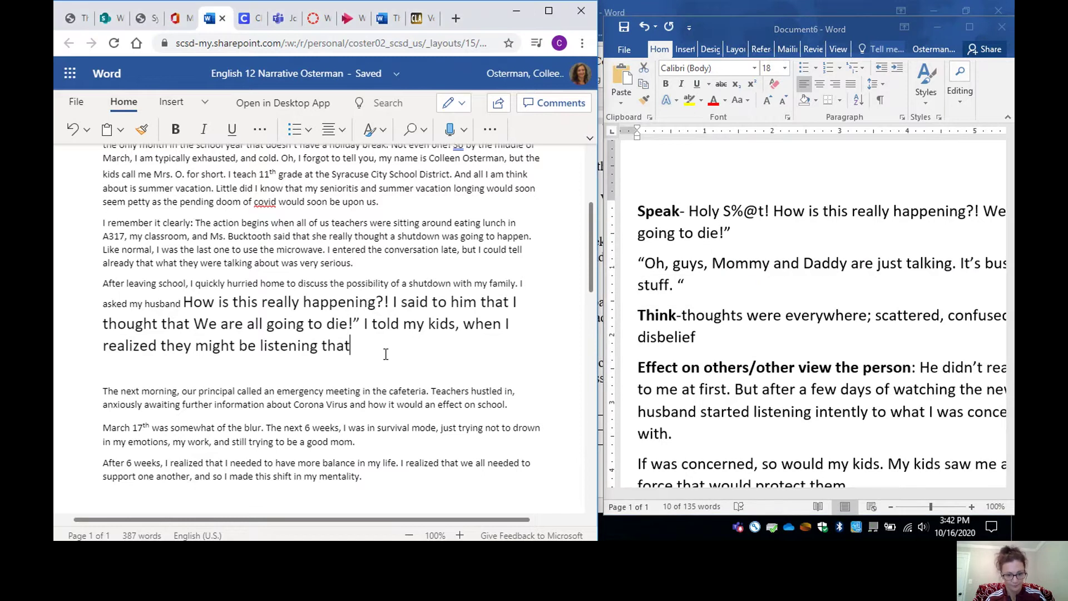
key("ctrl+v")
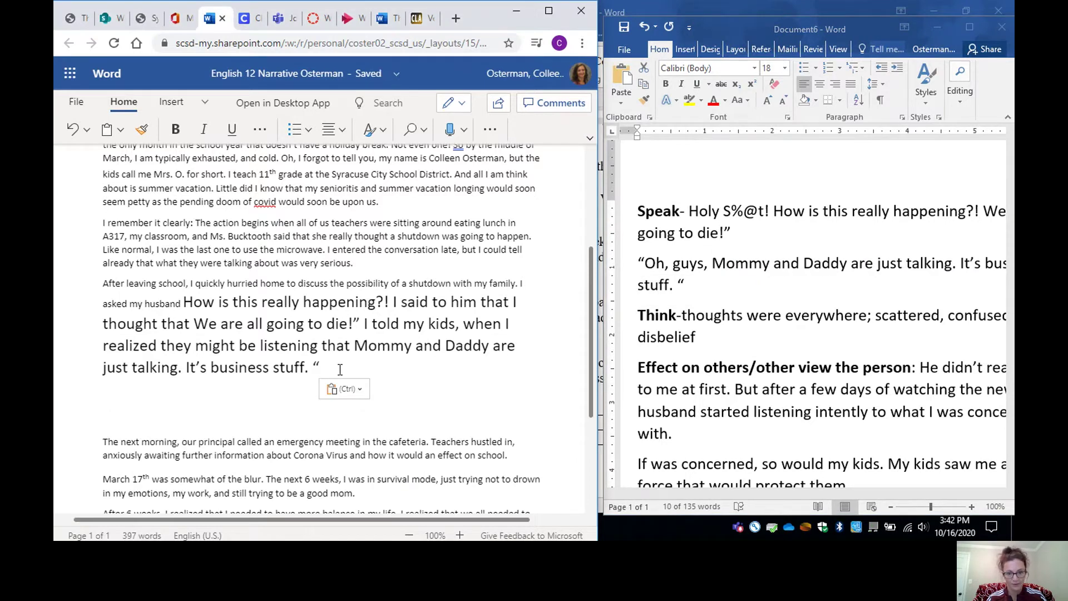
scroll(676, 337, "down", 1)
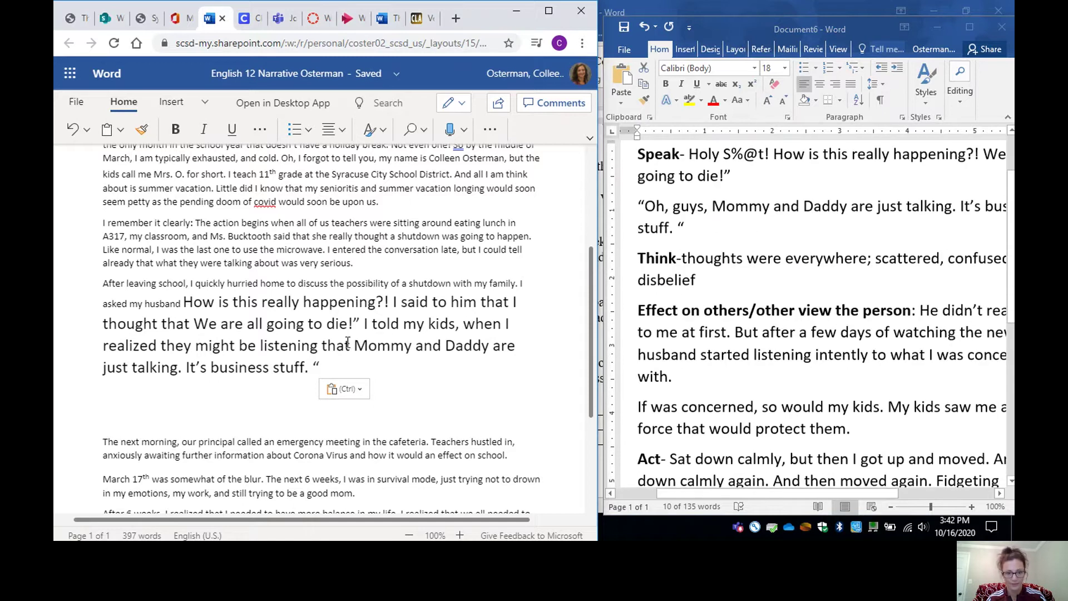
left_click(326, 361)
key("BackSpace")
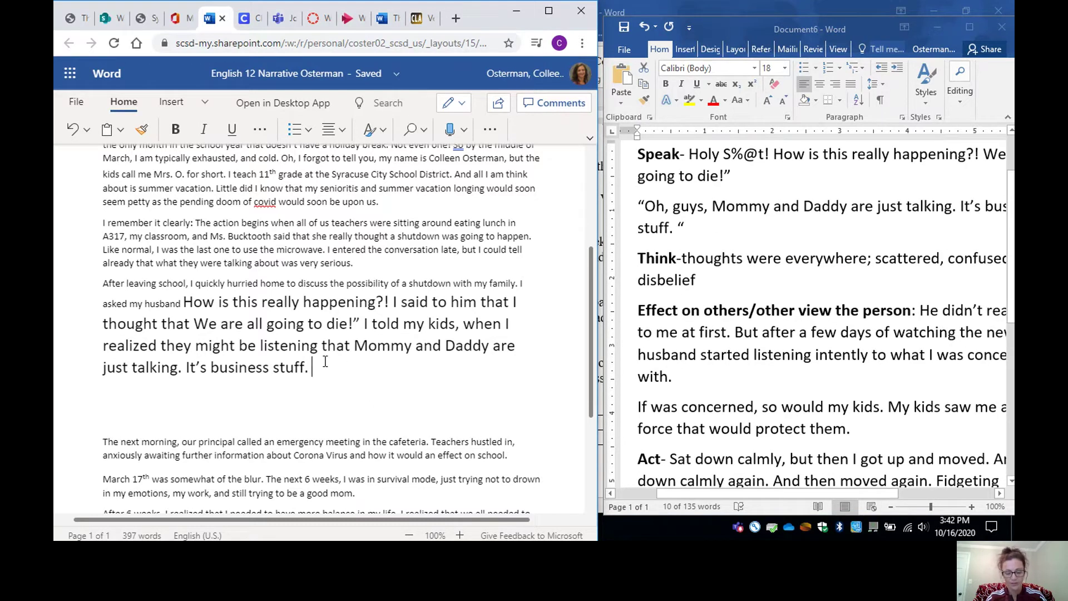
Step: Add "My thoughts were everywhere" to the paragraph, followed by the copied Think note "thoughts were everywhere; scattered, confused, disbelief"
type("My thoughts")
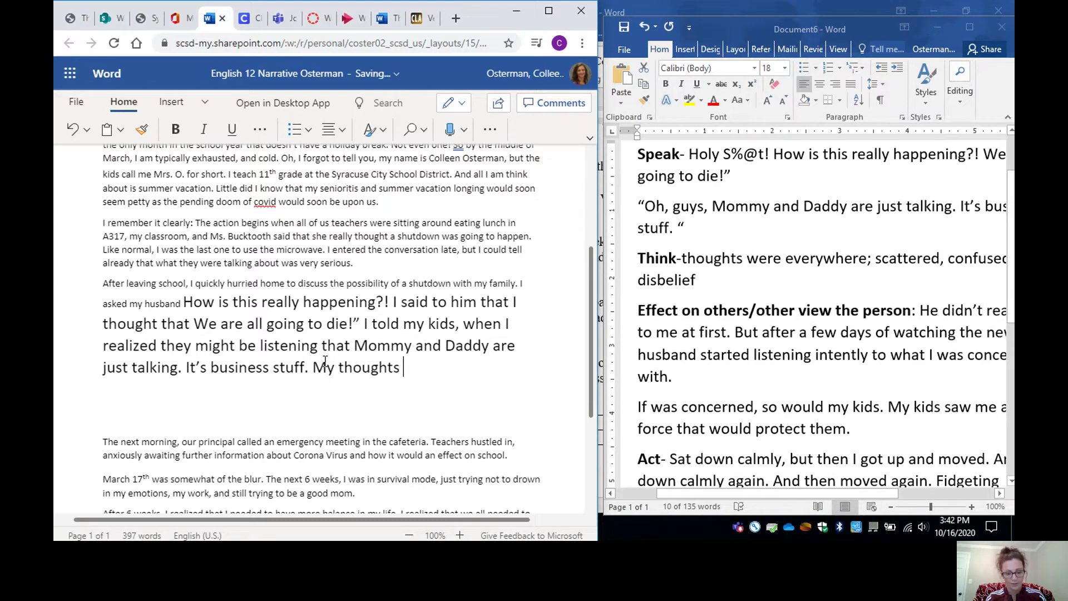
type(" were everywhere")
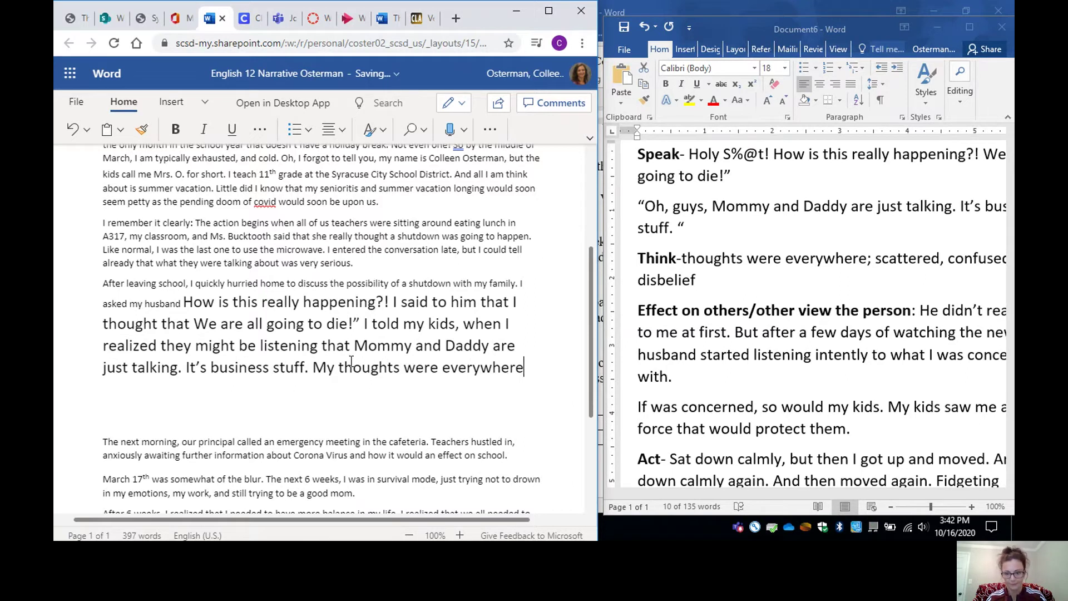
left_click(720, 284)
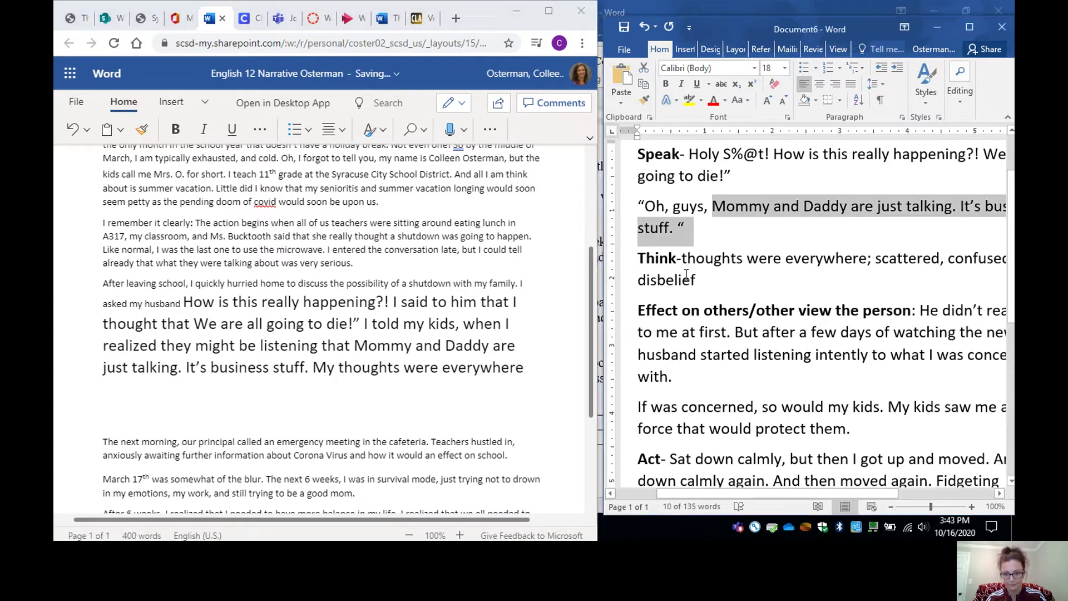
left_click(695, 282)
left_click_drag(696, 283, 689, 260)
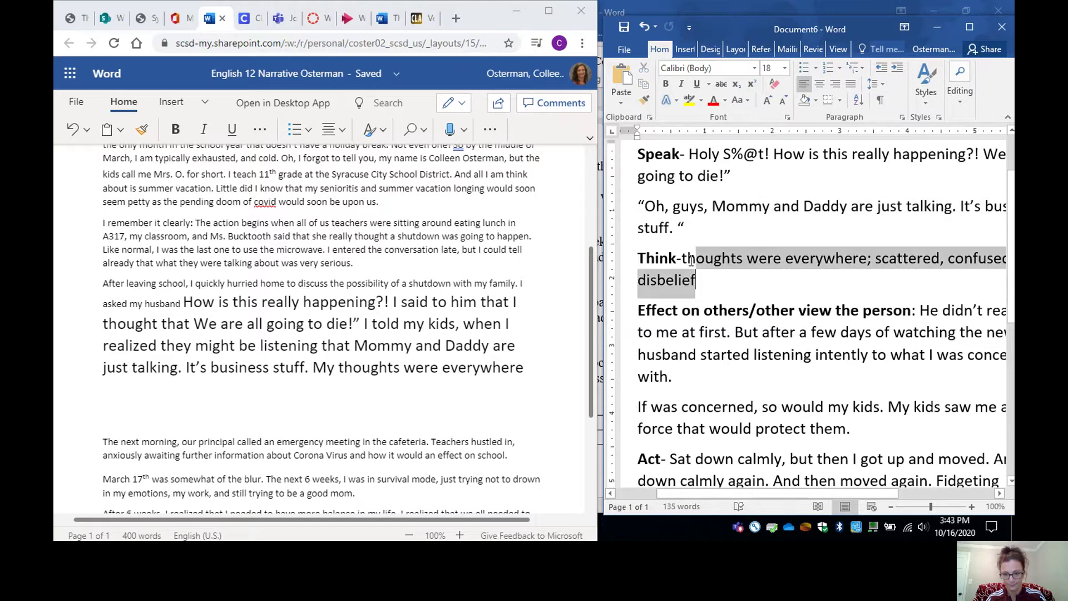
left_click(526, 367)
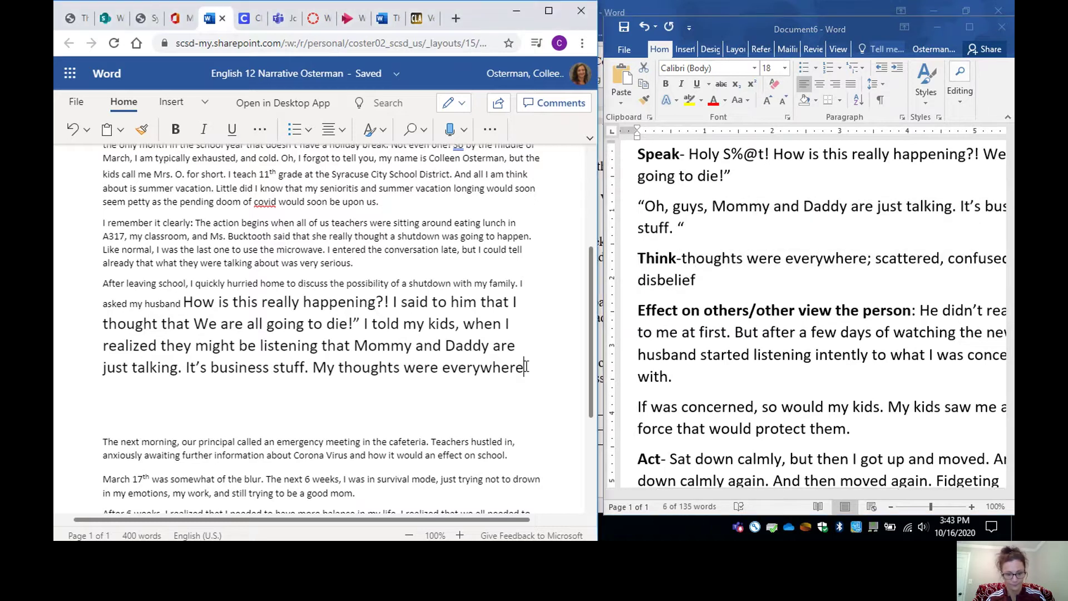
type("thoughts were everywhere; scattered, confused, disbelief")
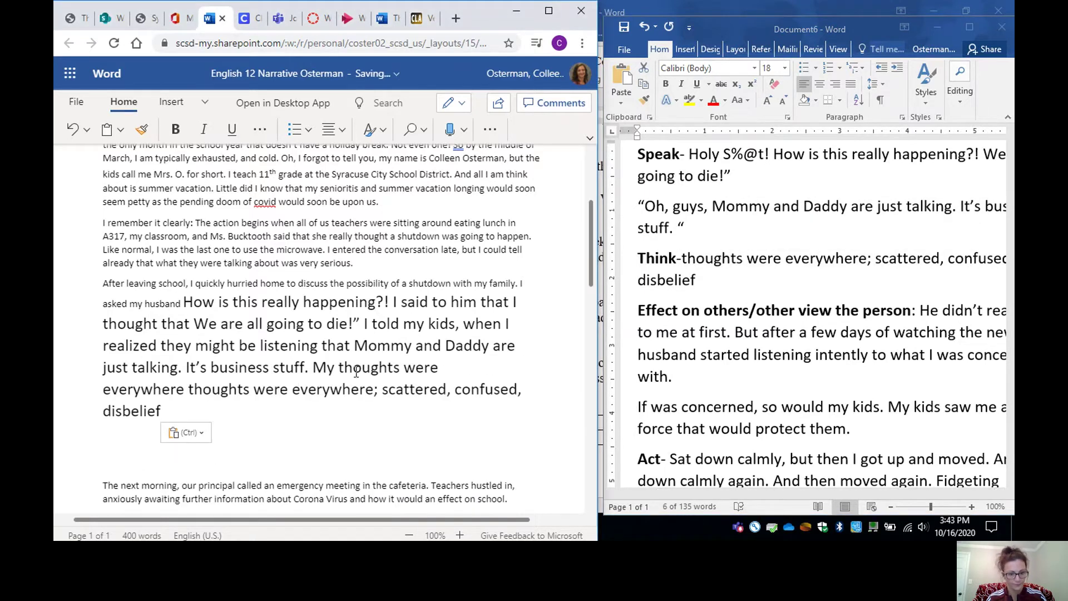
Step: Turn the pasted thought list into "I was scattered, confused, and in disbelief." in the coming-home paragraph
left_click(388, 391)
type("I was")
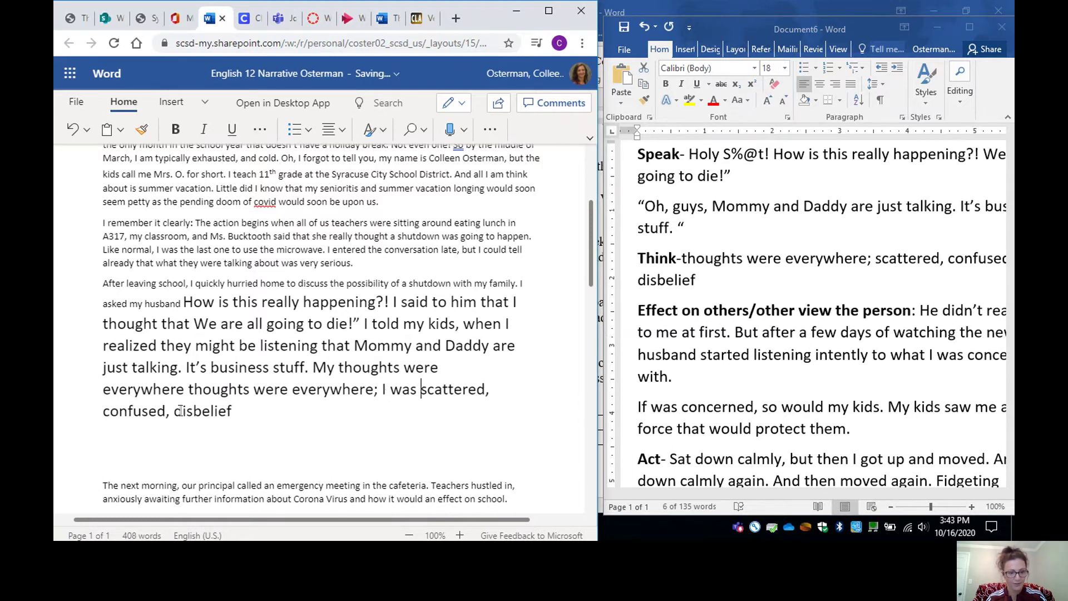
left_click(176, 410)
type("and in")
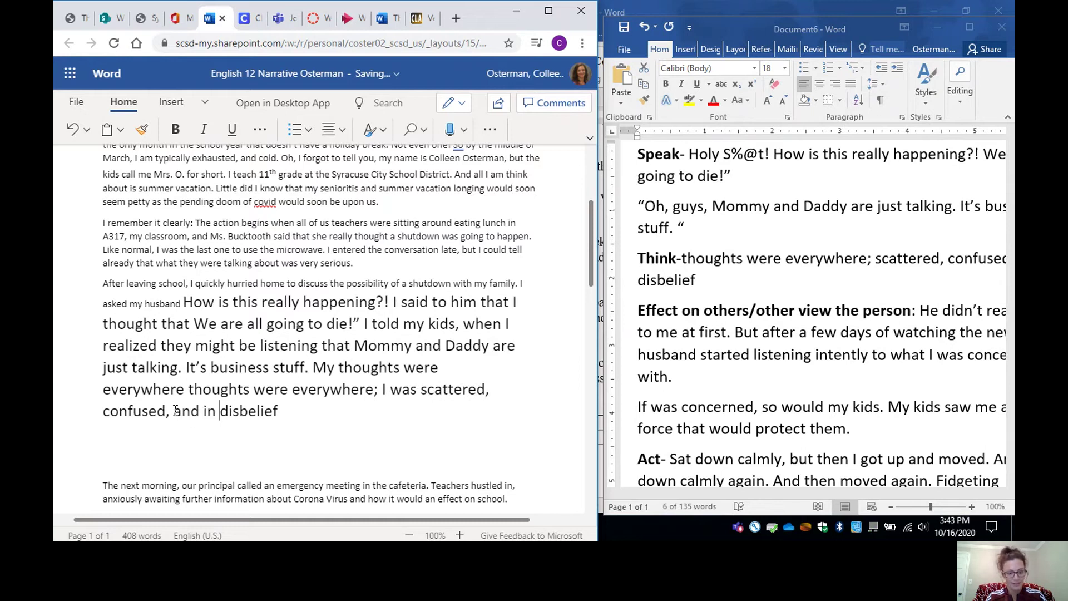
left_click(280, 412)
type(".")
Step: Copy the outline's Act note, from "Sat down calmly" through "Fidgeting", to the end of the narrative paragraph
scroll(727, 376, "down", 1)
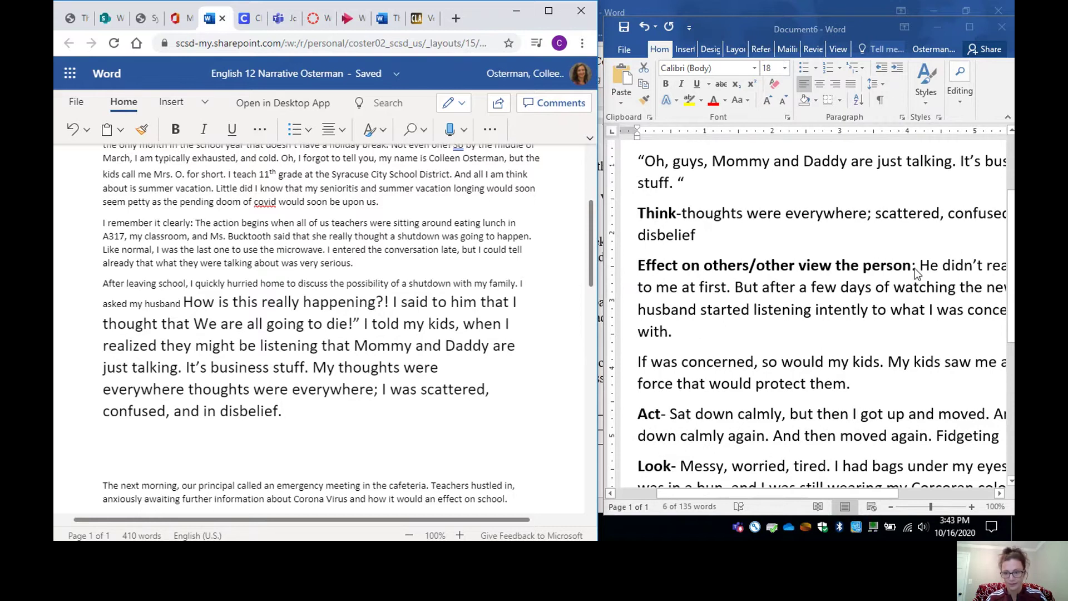
key("alt+Tab")
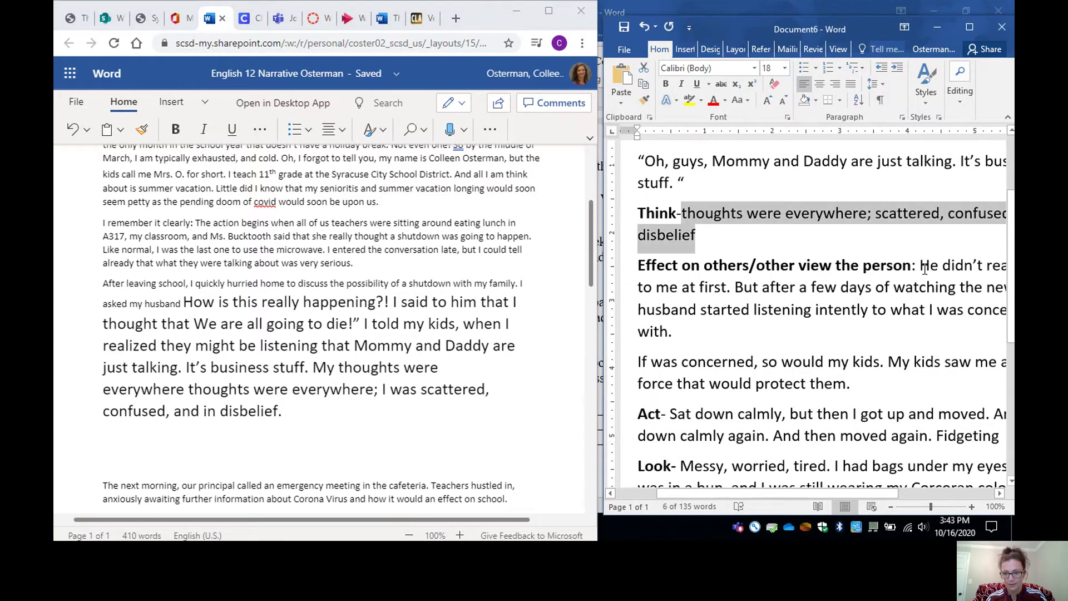
left_click(924, 269)
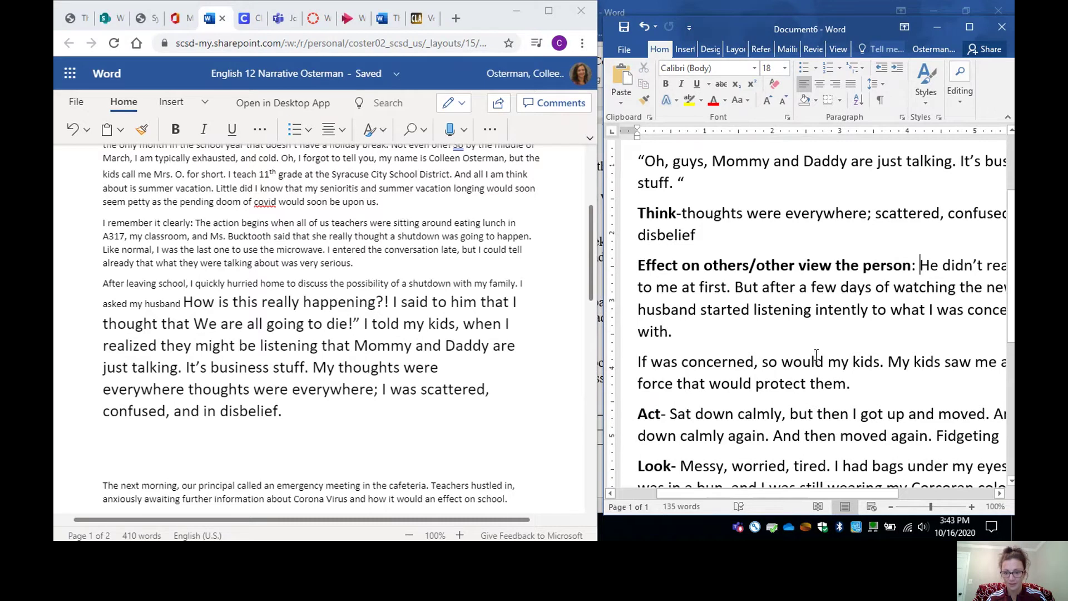
scroll(816, 369, "down", 3)
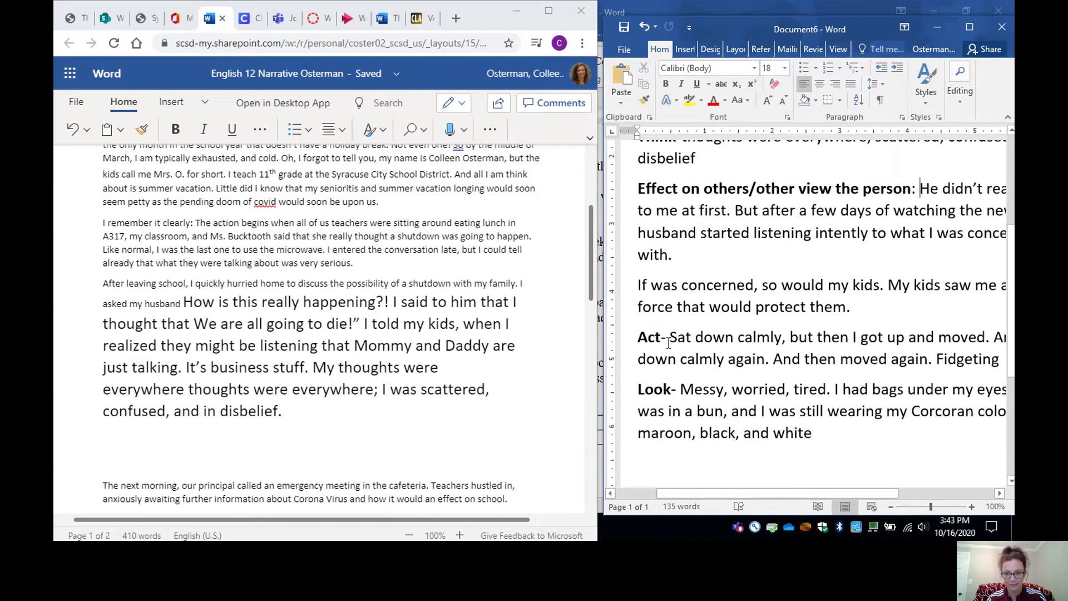
left_click_drag(671, 337, 1007, 361)
key("ctrl+c")
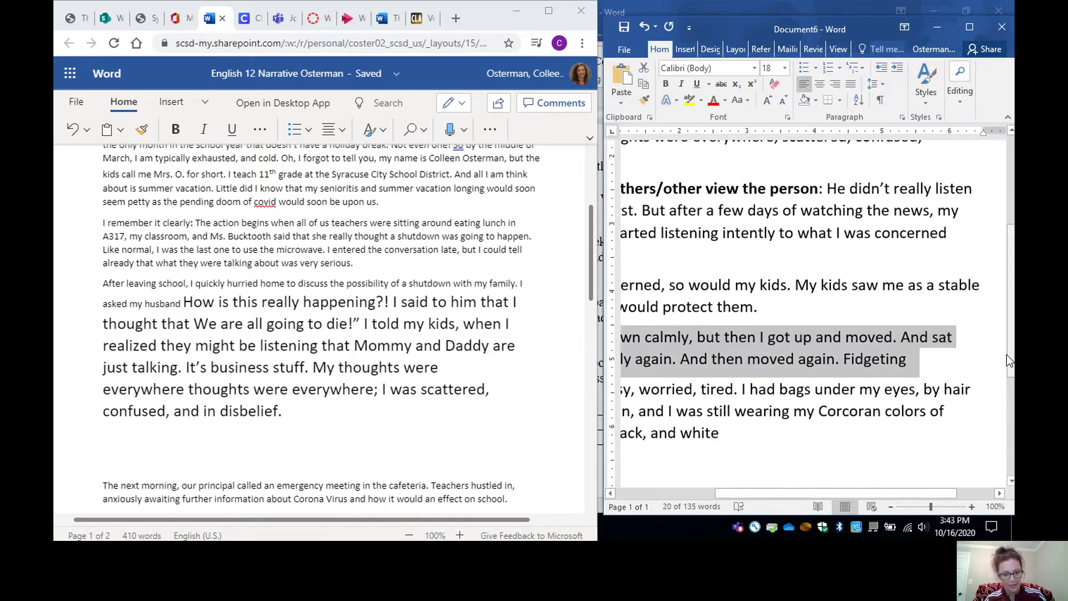
left_click(347, 415)
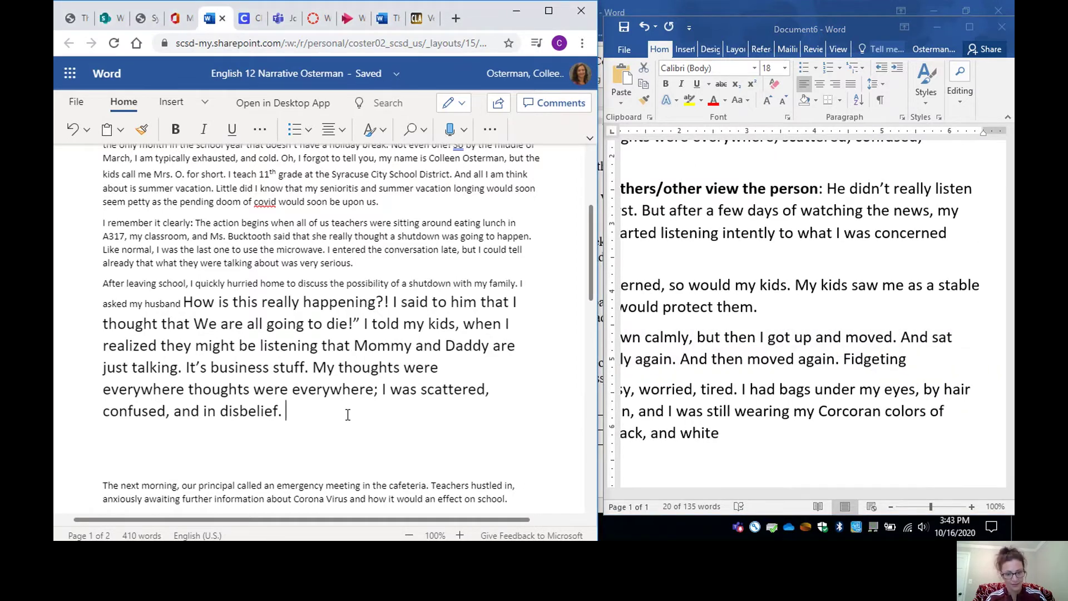
key("ctrl+v")
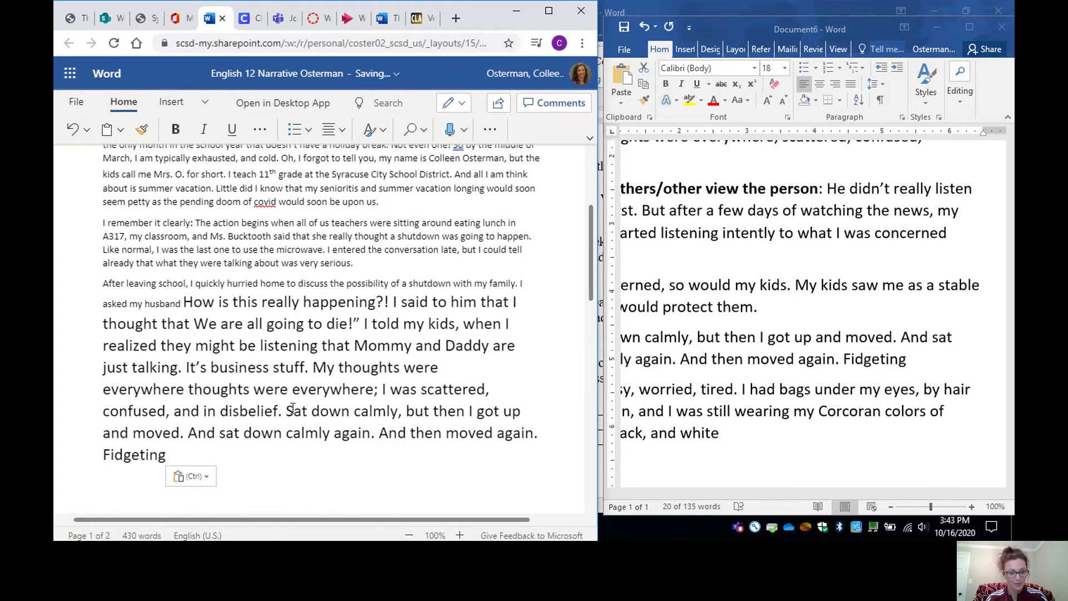
Step: Insert "I" before "Sat down calmly" and put a period after "Fidgeting"
left_click(293, 410)
type("I")
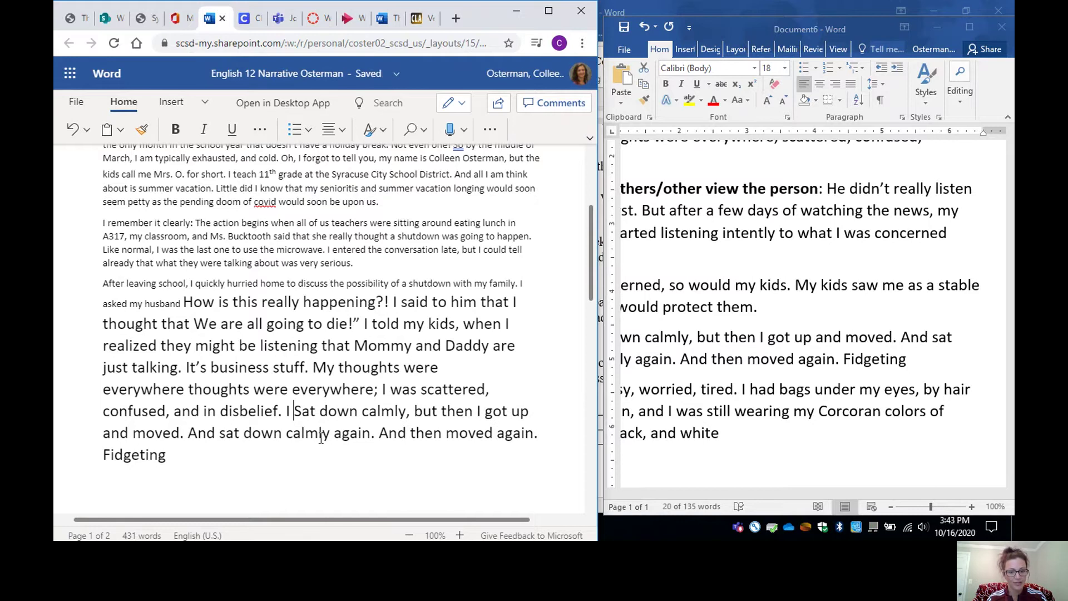
left_click(167, 455)
type(".")
double_click(158, 462)
left_click(255, 470)
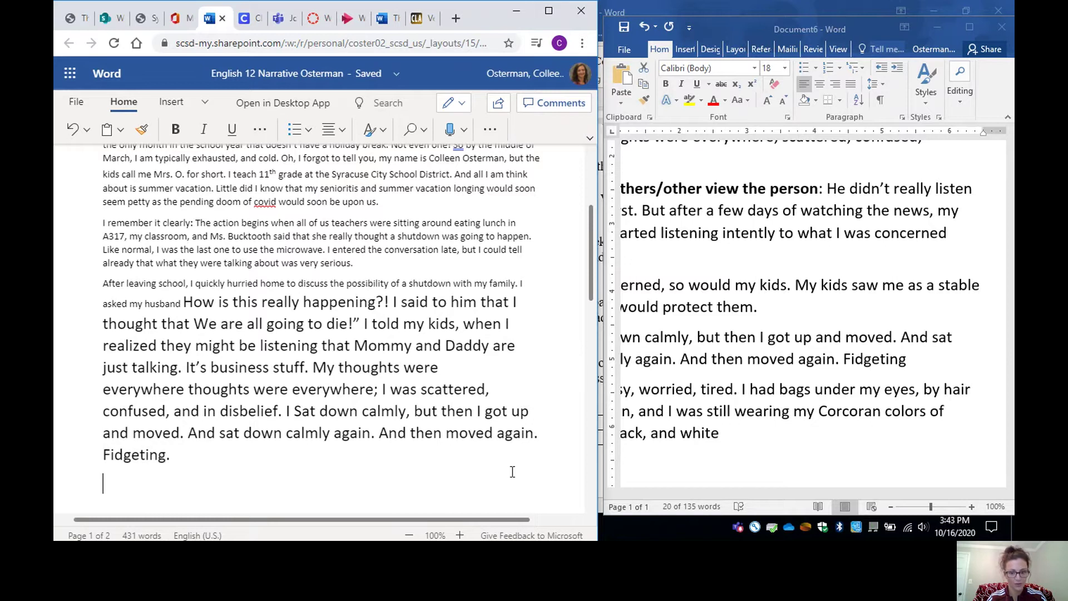
Step: Copy the outline's Look note, from "Messy, worried, tired" through "maroon, black, and white", to the narrative after "Fidgeting."
left_click(753, 445)
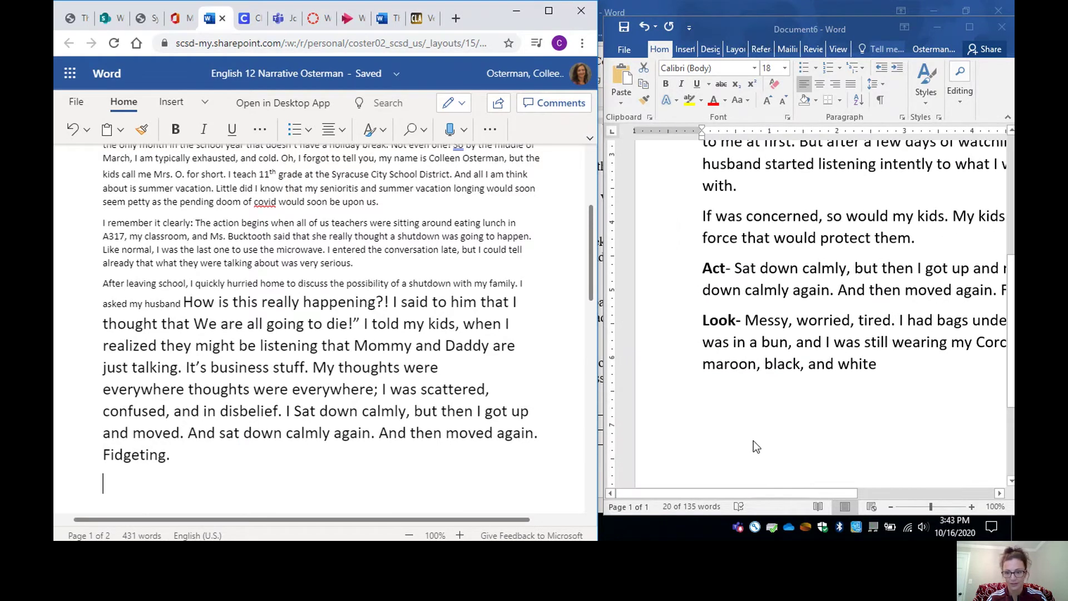
left_click_drag(750, 323, 887, 367)
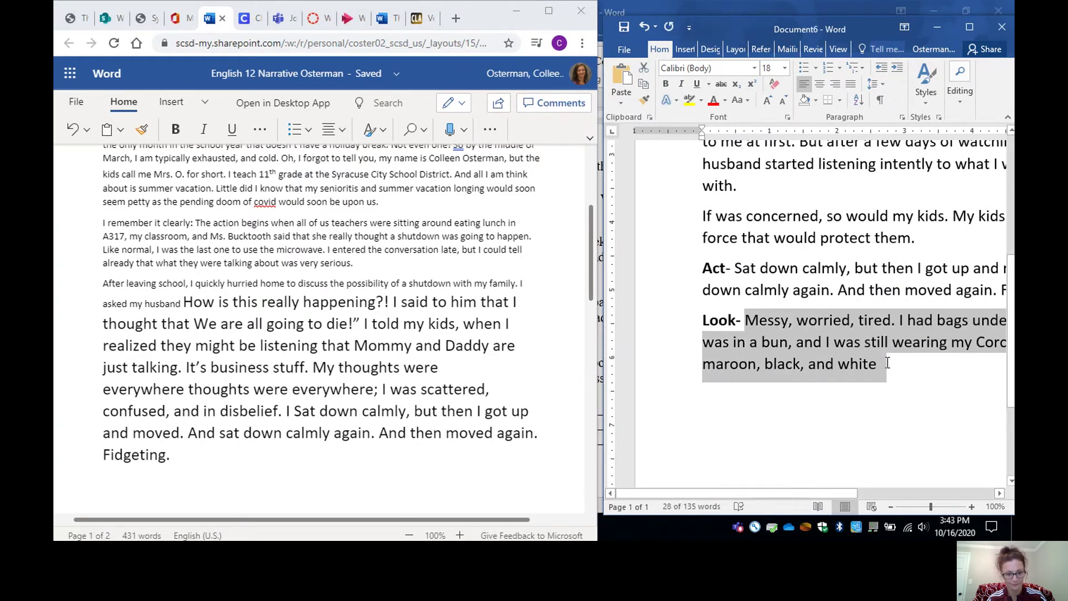
left_click(216, 464)
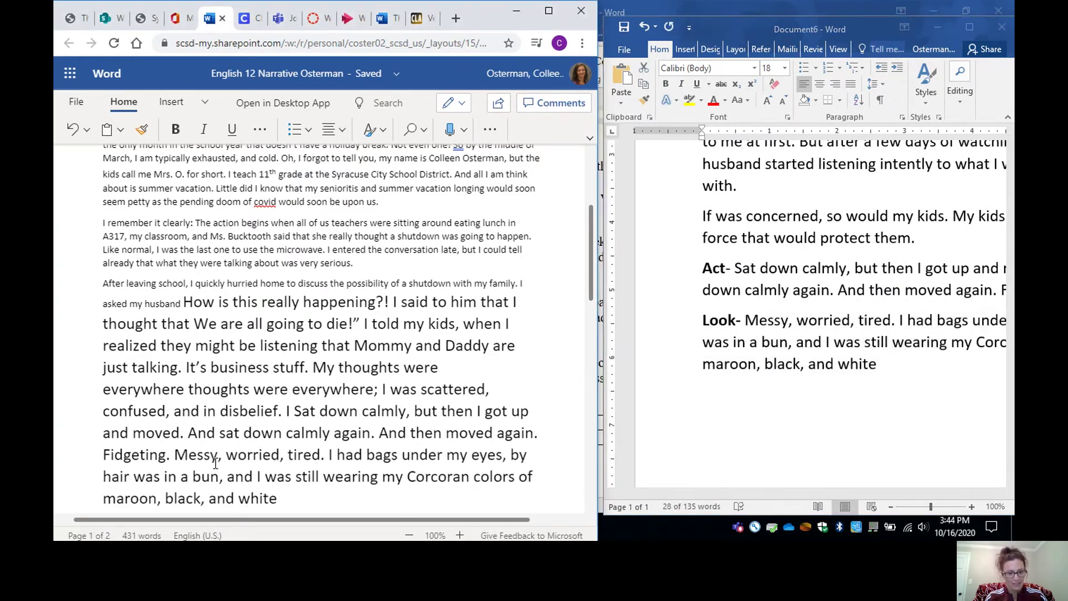
key("ctrl+v")
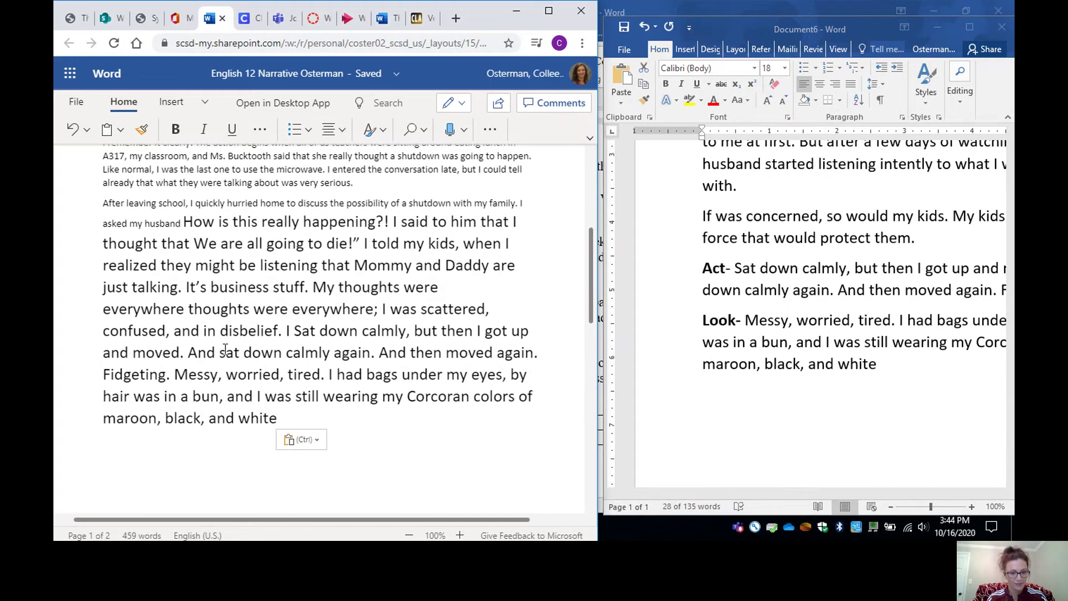
Step: Reword the Look text's opening to "I looked messy, worried, and tired" and end its last sentence after "white" with a period
type("I looked")
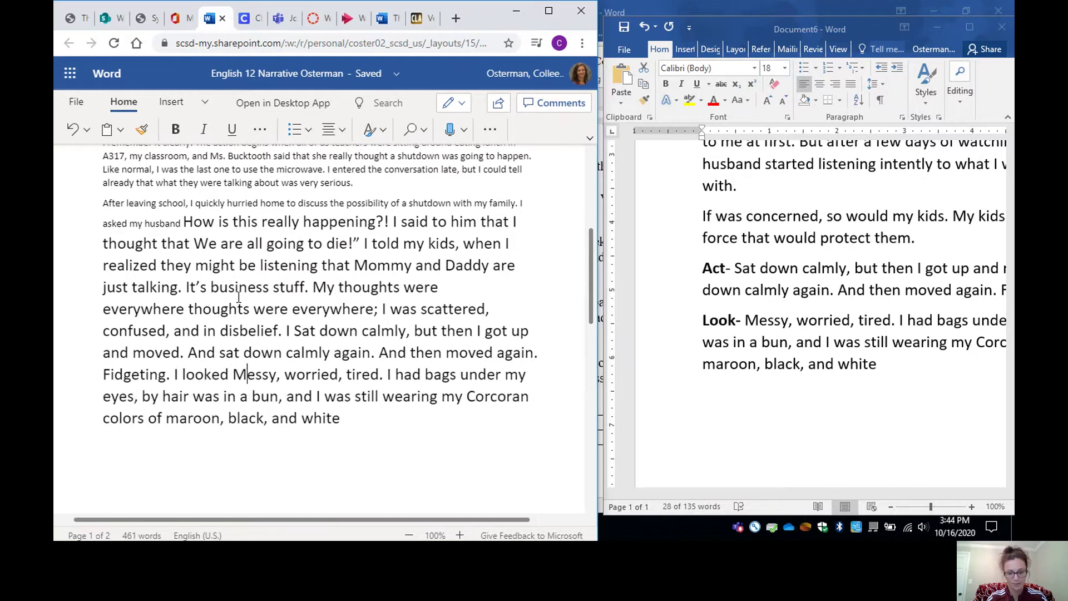
key("BackSpace")
type("m")
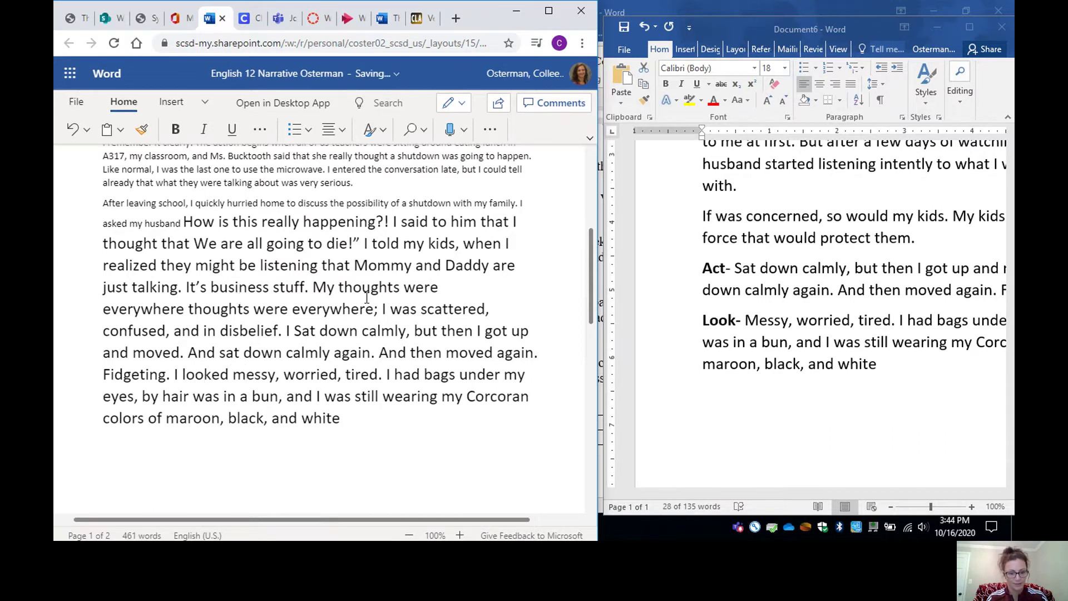
left_click(345, 377)
key("BackSpace")
type("and ")
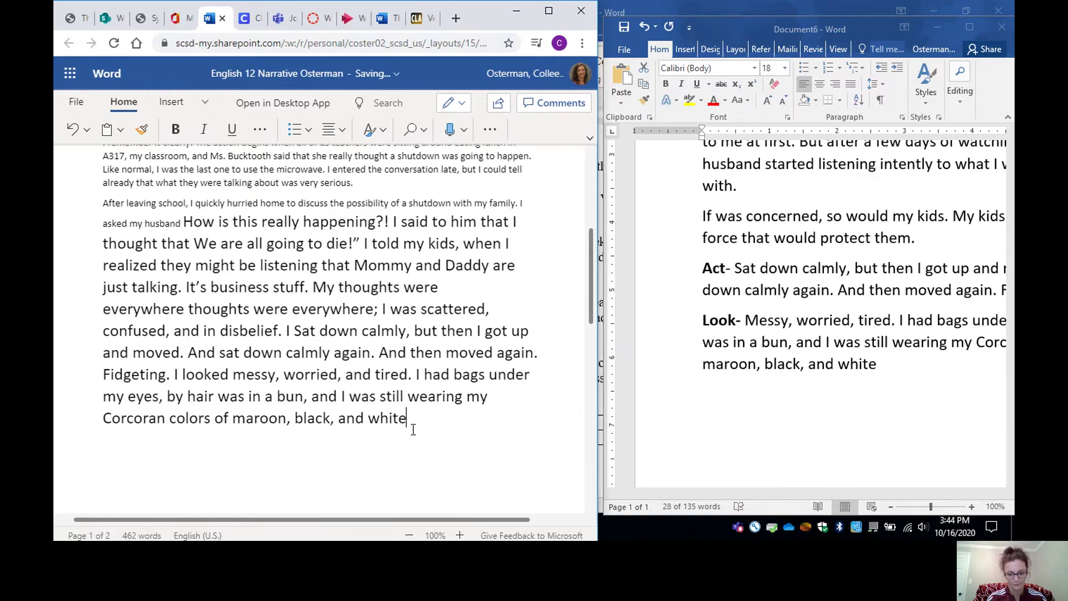
type(".")
Step: Copy both paragraphs of the outline's "Effect on others/other view the person" note to the narrative after "maroon, black, and white."
scroll(582, 405, "up", 1)
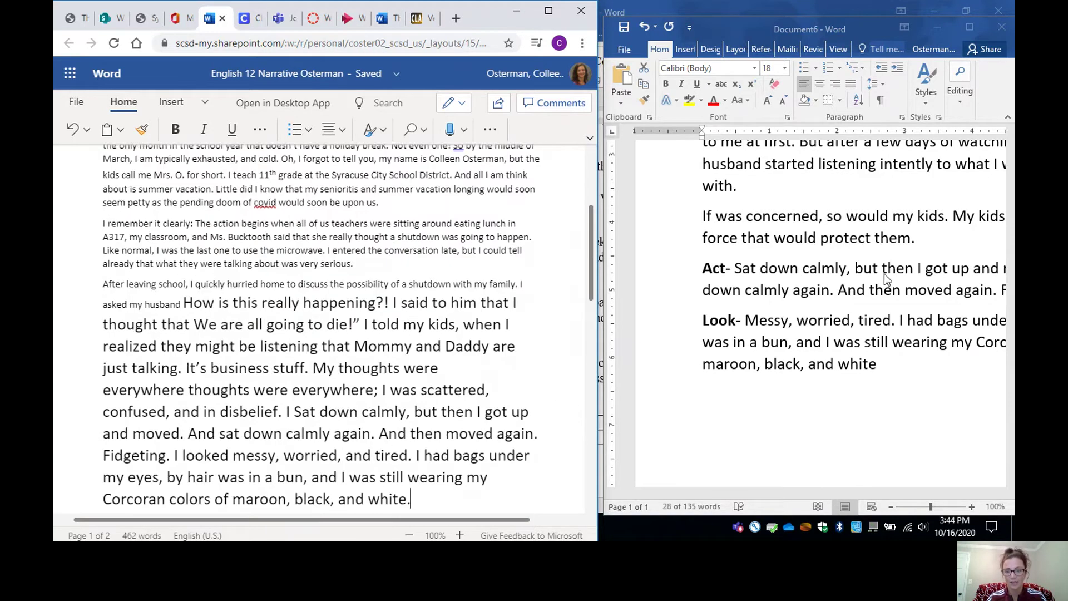
scroll(924, 310, "up", 1)
scroll(922, 303, "right", 3)
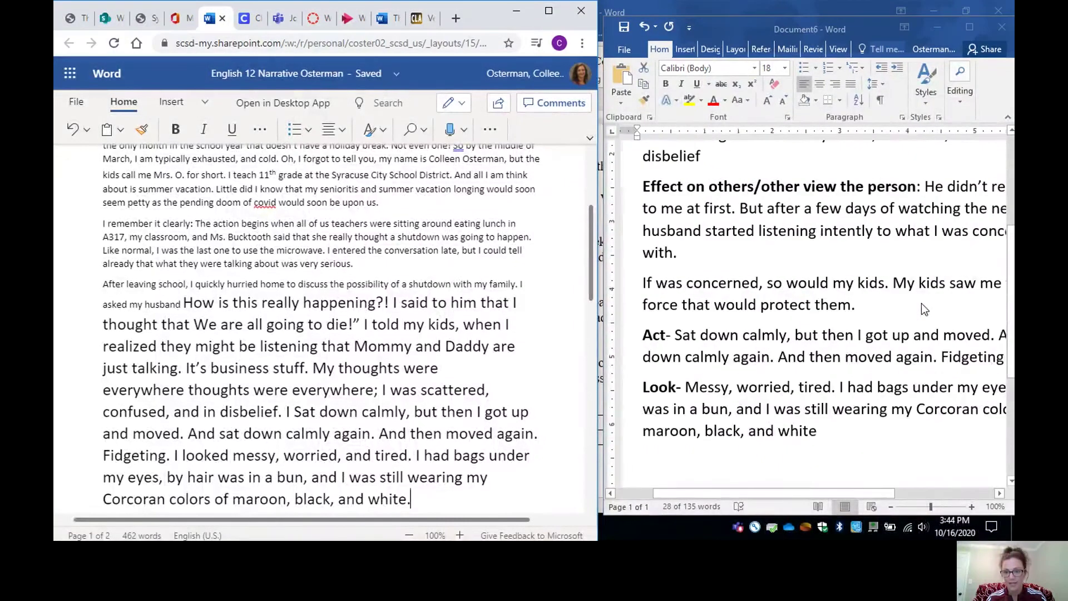
key("alt+Tab")
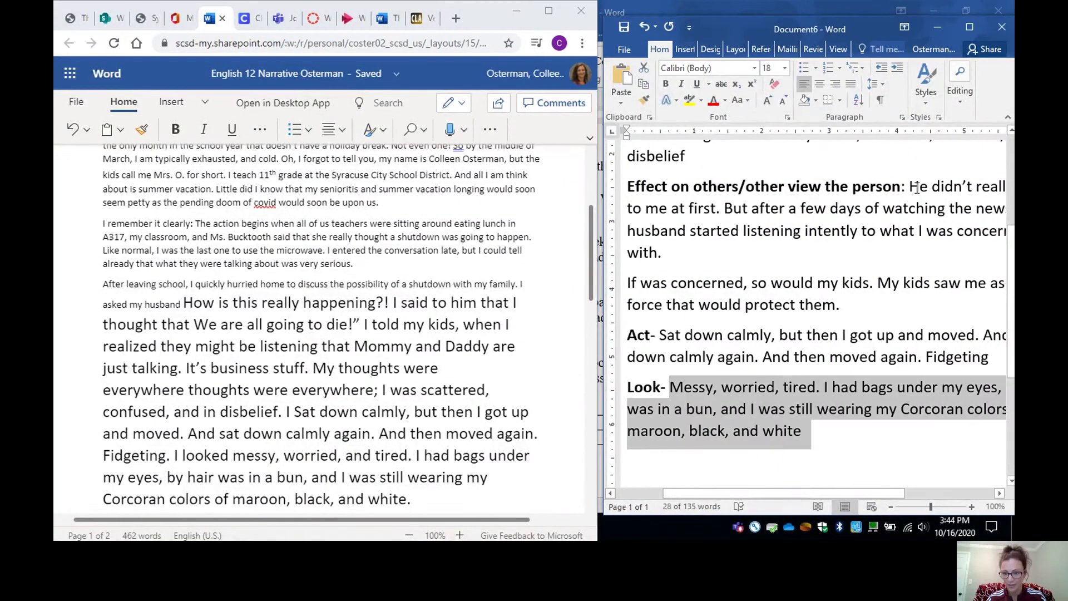
left_click_drag(913, 186, 900, 298)
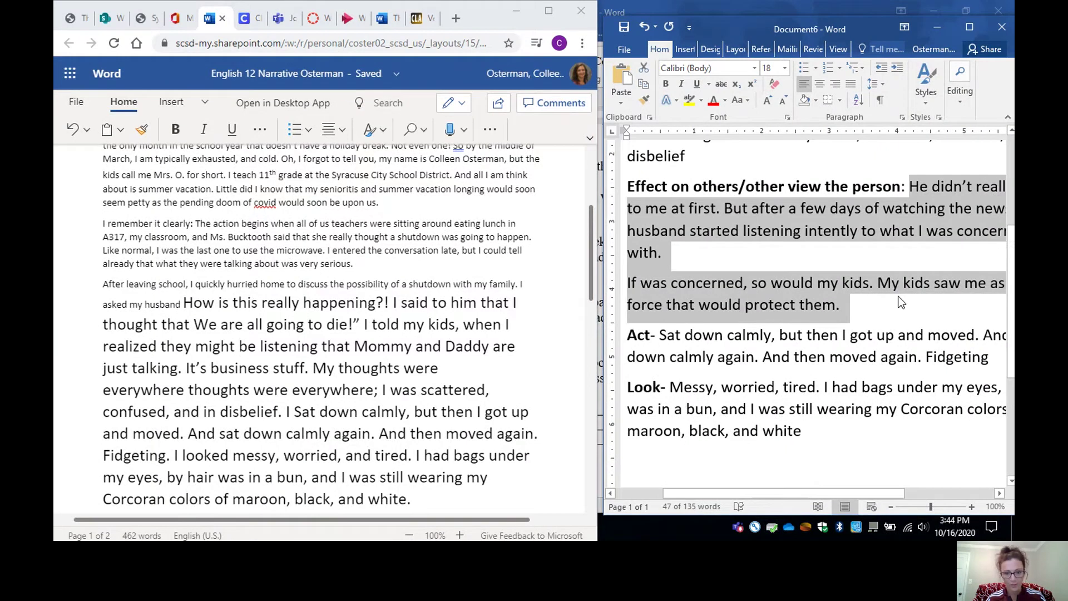
scroll(434, 389, "down", 3)
left_click(440, 396)
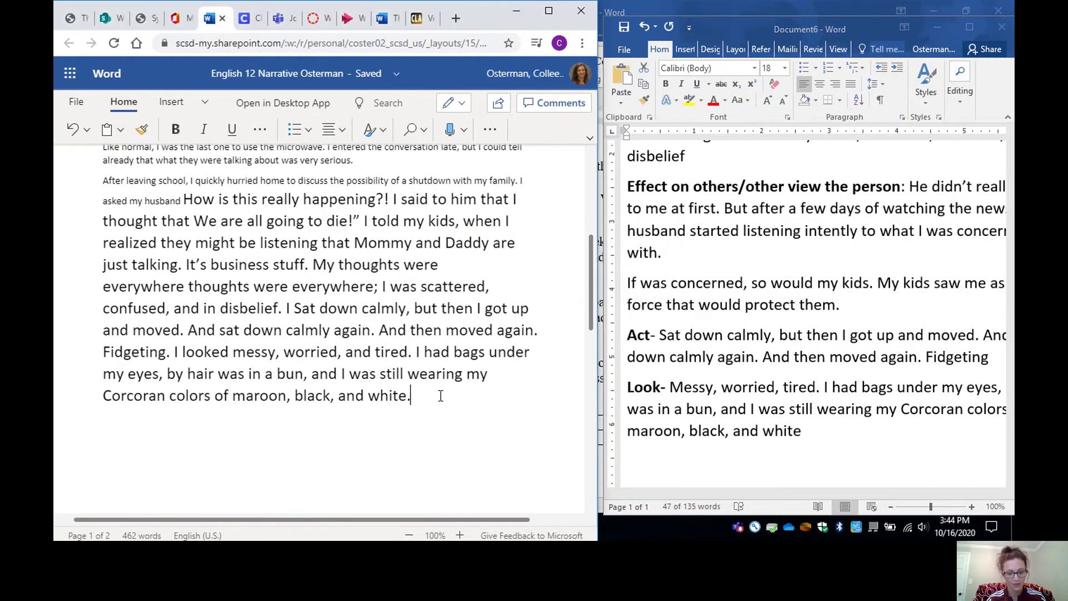
key("ctrl+v")
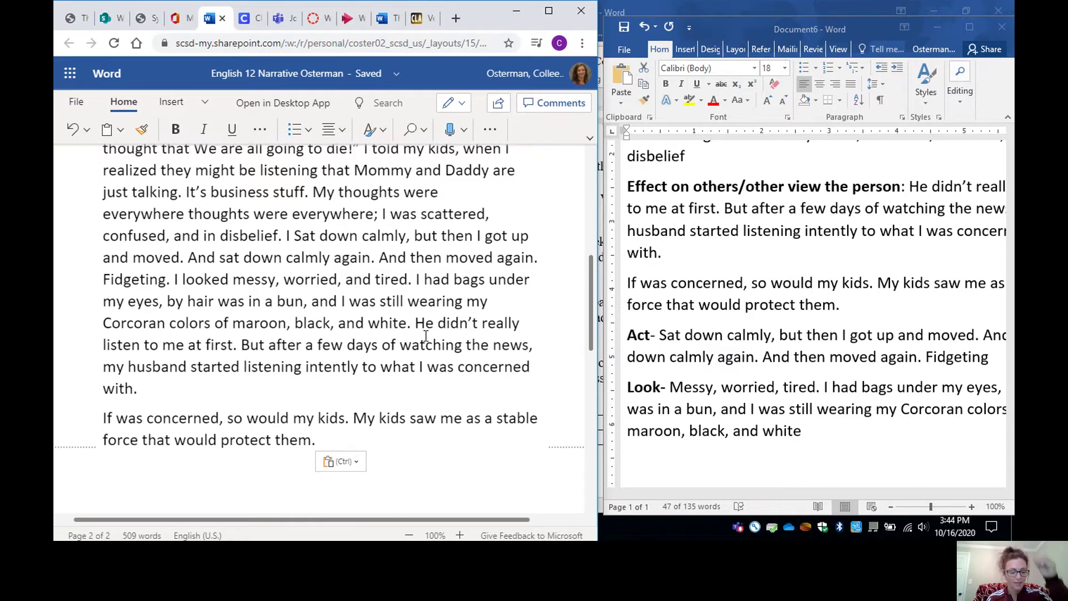
scroll(426, 336, "up", 1)
scroll(744, 322, "up", 1)
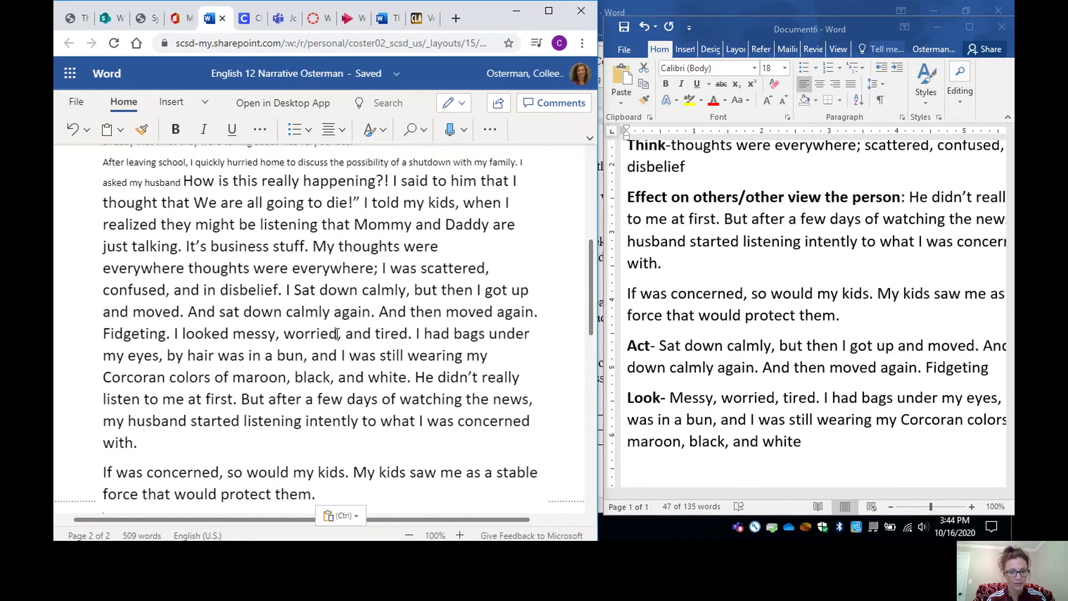
scroll(337, 334, "down", 1)
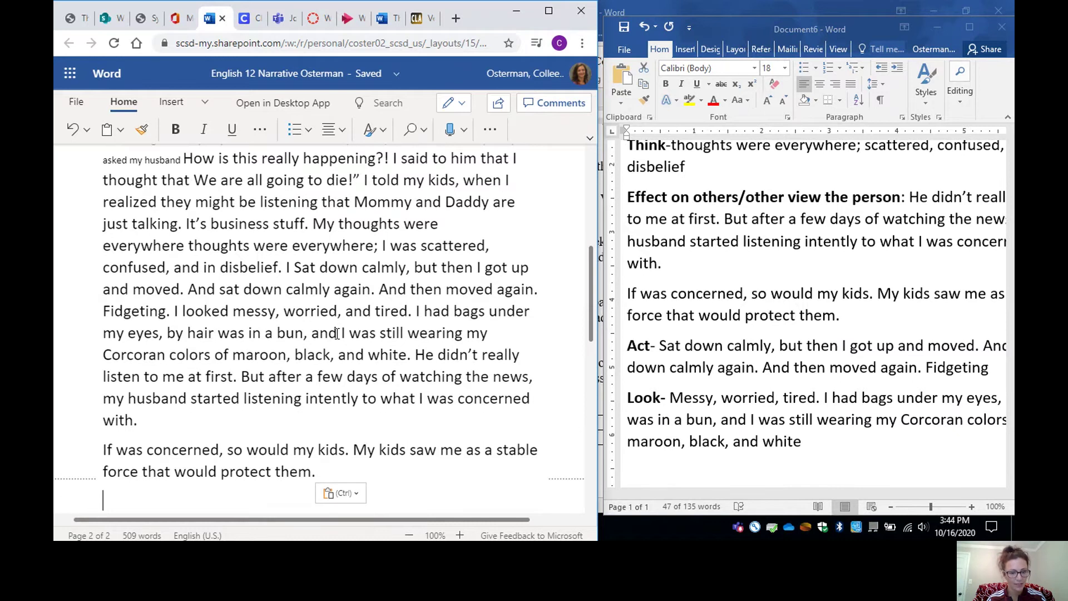
key("Return")
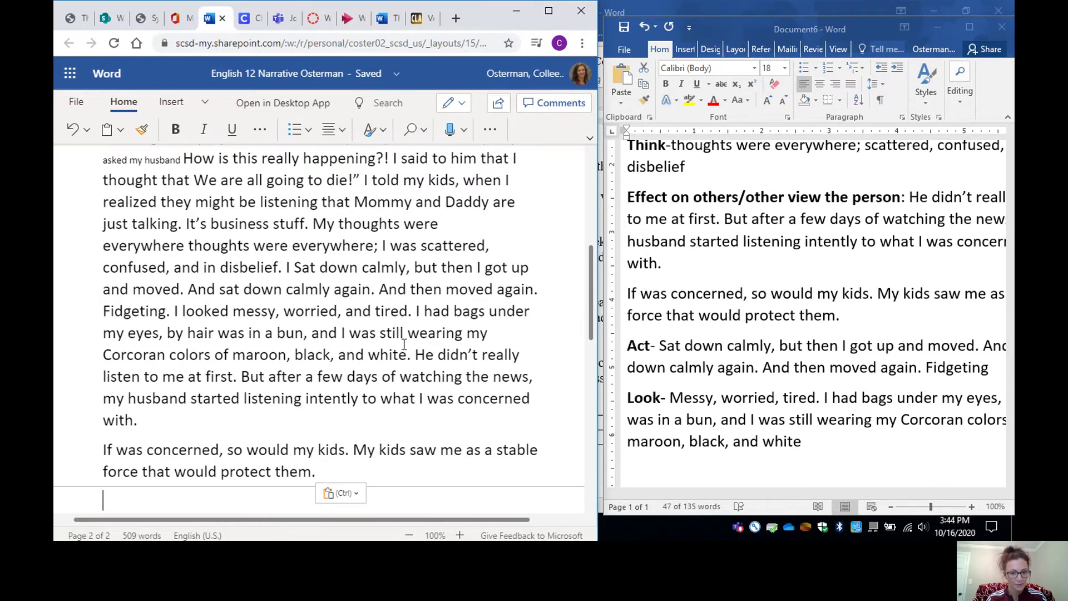
Step: Replace "He" with "My husband" in the sentence "He didn't really listen to me at first."
left_click(414, 354)
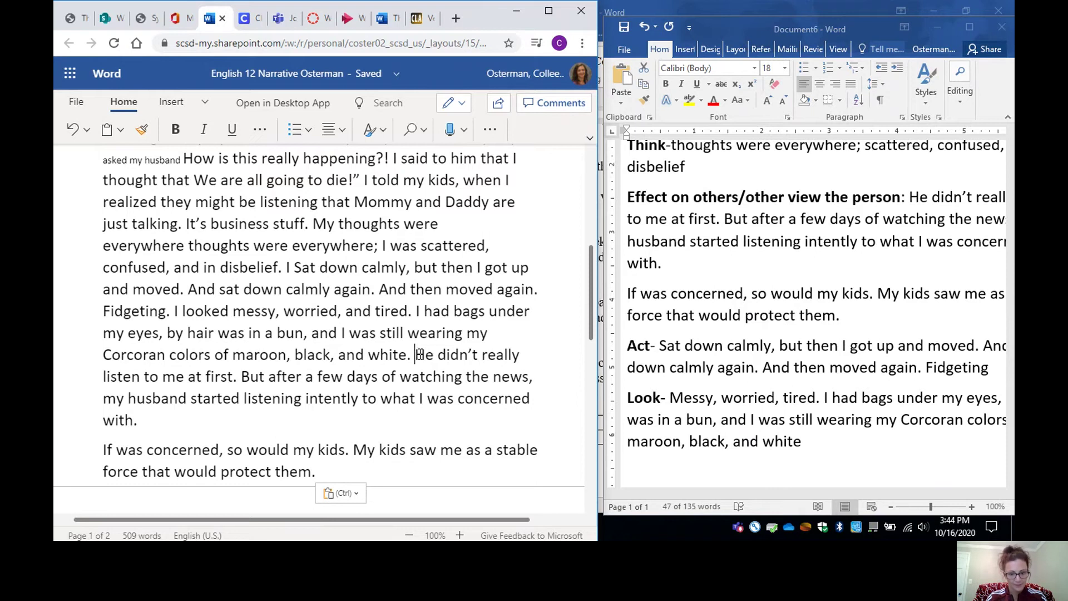
double_click(420, 354)
type("My")
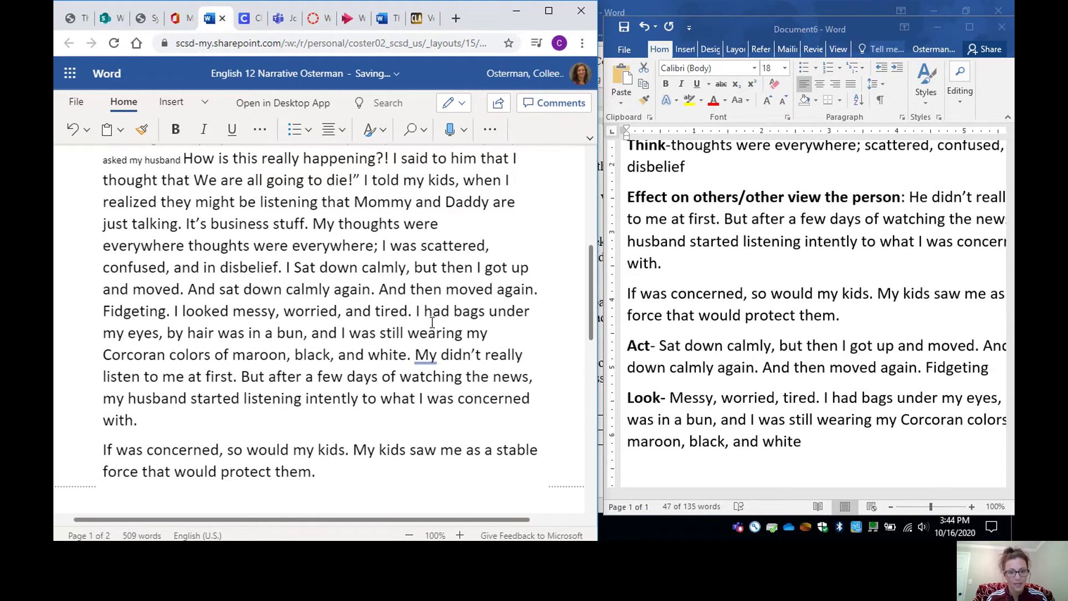
type(" husband")
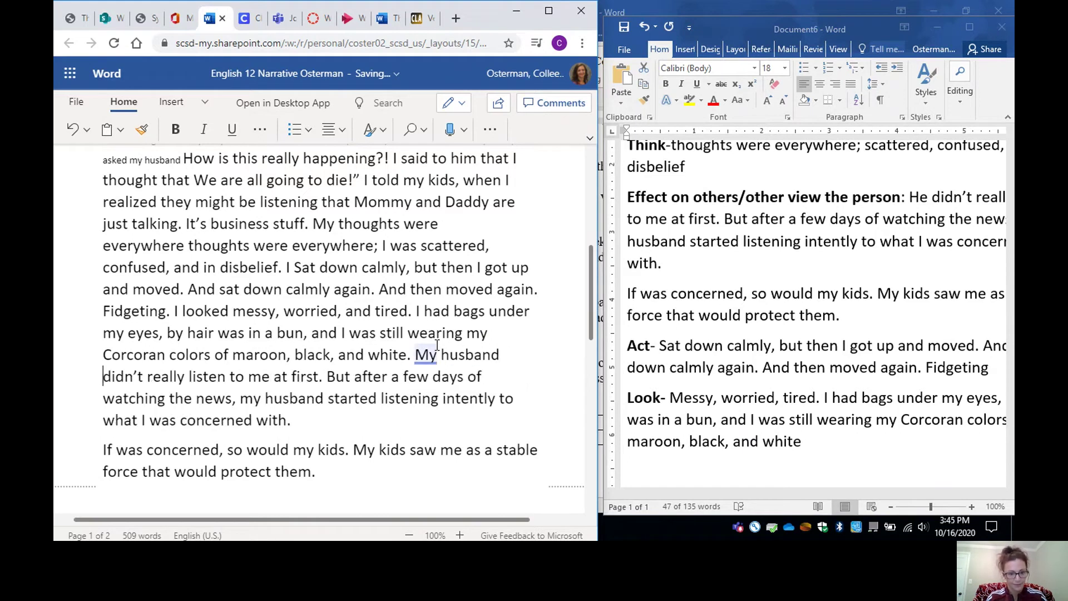
Step: Join the paragraph starting "If was concerned" to the end of the preceding narrative paragraph
scroll(364, 362, "down", 1)
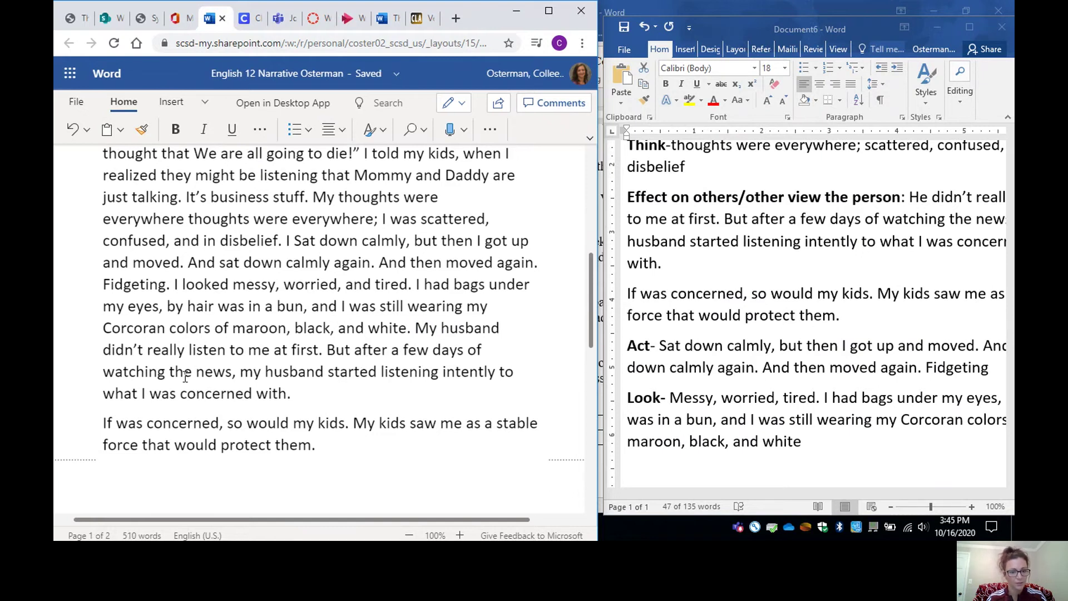
left_click(105, 424)
key("BackSpace")
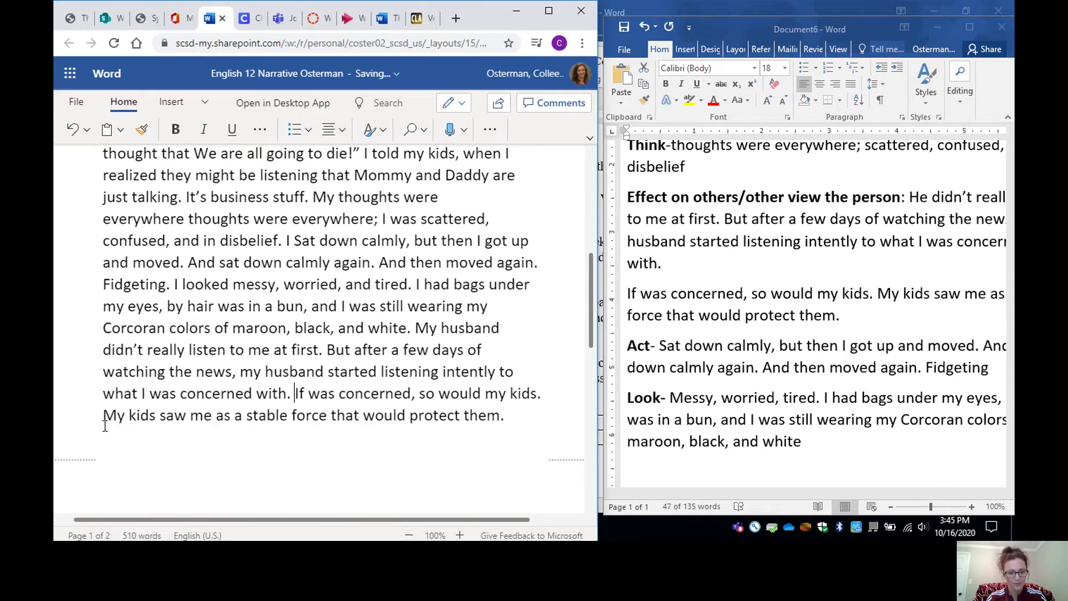
Step: Look over the expanded coming-home paragraph and maximize the narrative's browser window
scroll(408, 372, "up", 3)
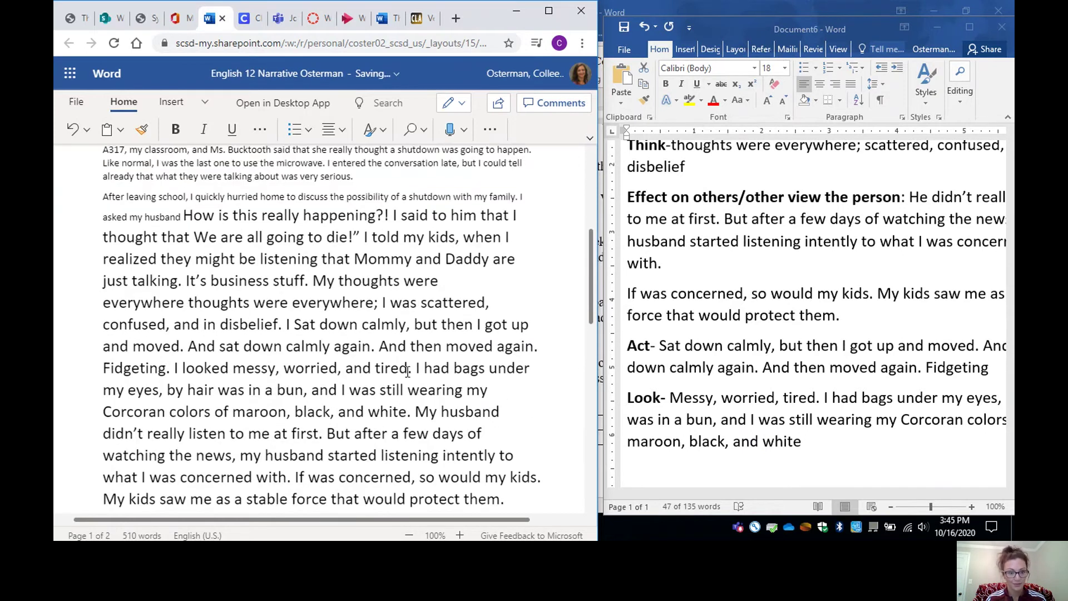
scroll(408, 372, "down", 3)
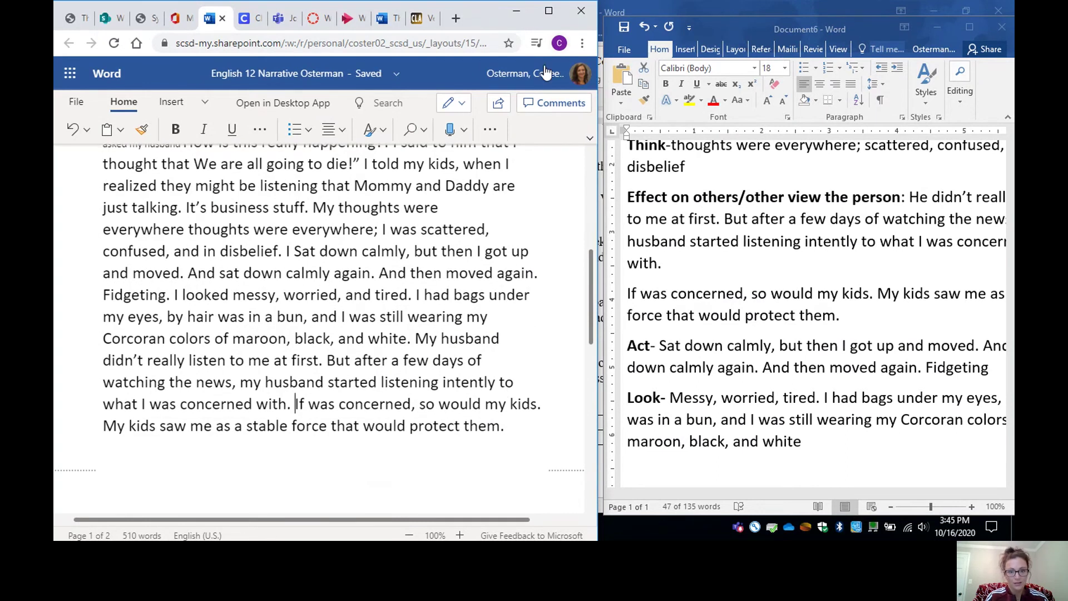
left_click(548, 11)
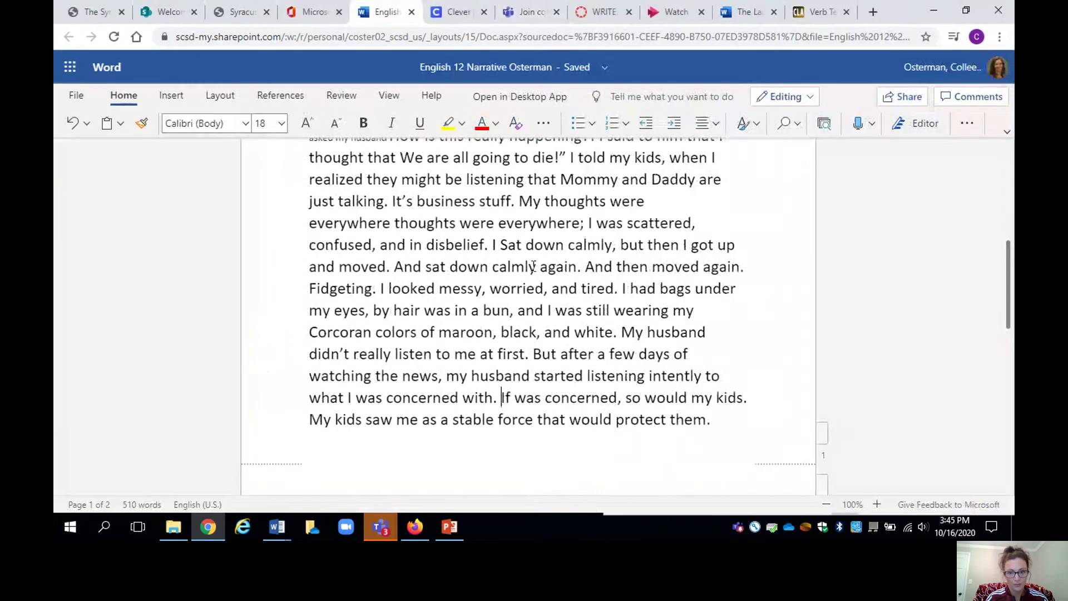
Step: Set the large pasted text in the narrative's "After leaving school" paragraph, through "would protect them.", to font size 11
scroll(533, 266, "up", 5)
scroll(534, 268, "down", 4)
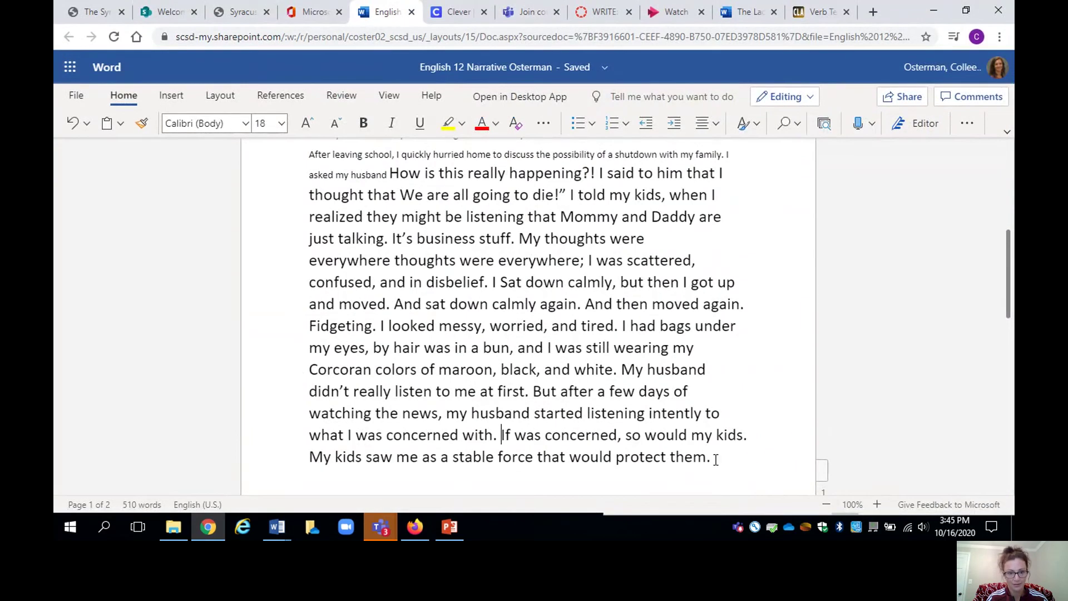
left_click_drag(716, 460, 351, 321)
left_click(282, 124)
left_click(273, 214)
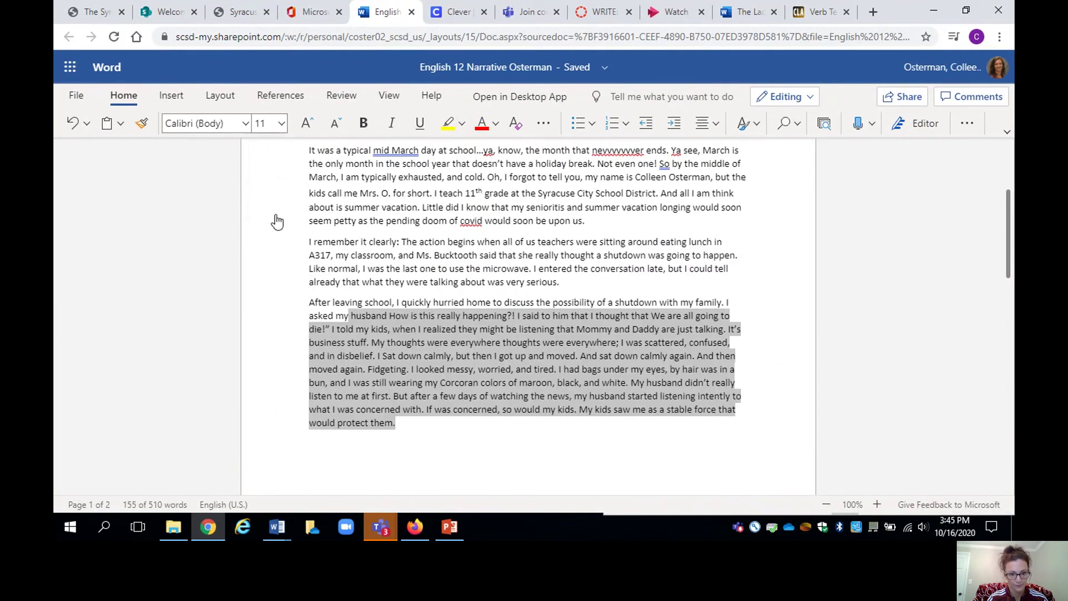
Step: Remove the empty lines between the coming-home paragraph and the paragraph starting "The next morning, our principal called"
scroll(452, 359, "down", 4)
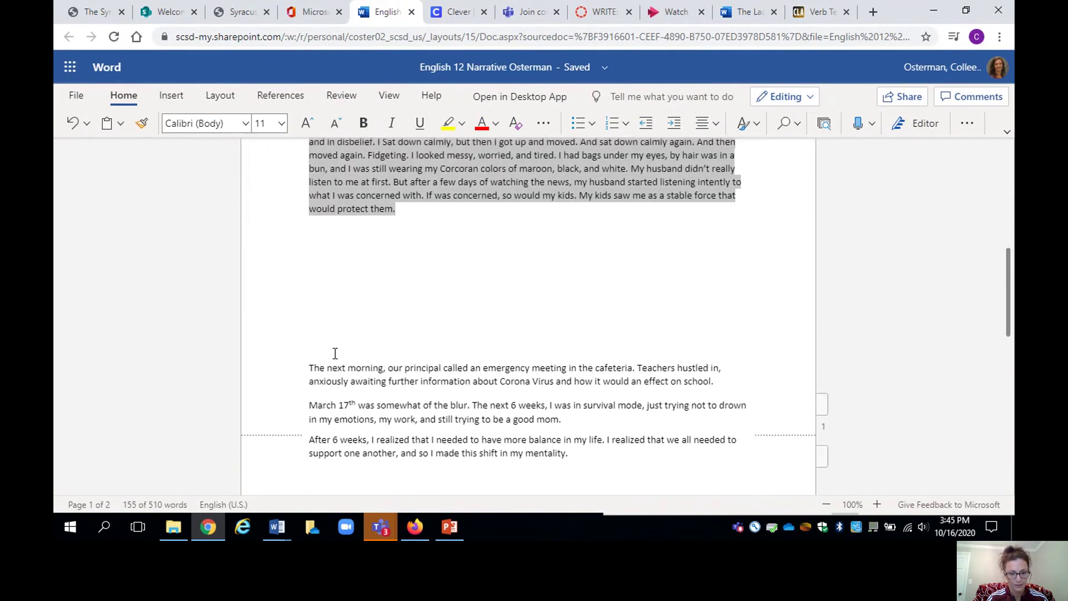
left_click(335, 351)
key("BackSpace")
key("BackSpace")
key("BackSpace")
key("BackSpace")
key("BackSpace")
key("BackSpace")
key("BackSpace")
Step: Review the narrative, examining the added text from "How is this really happening?!" through "would protect them." against the surrounding paragraphs
scroll(310, 370, "up", 5)
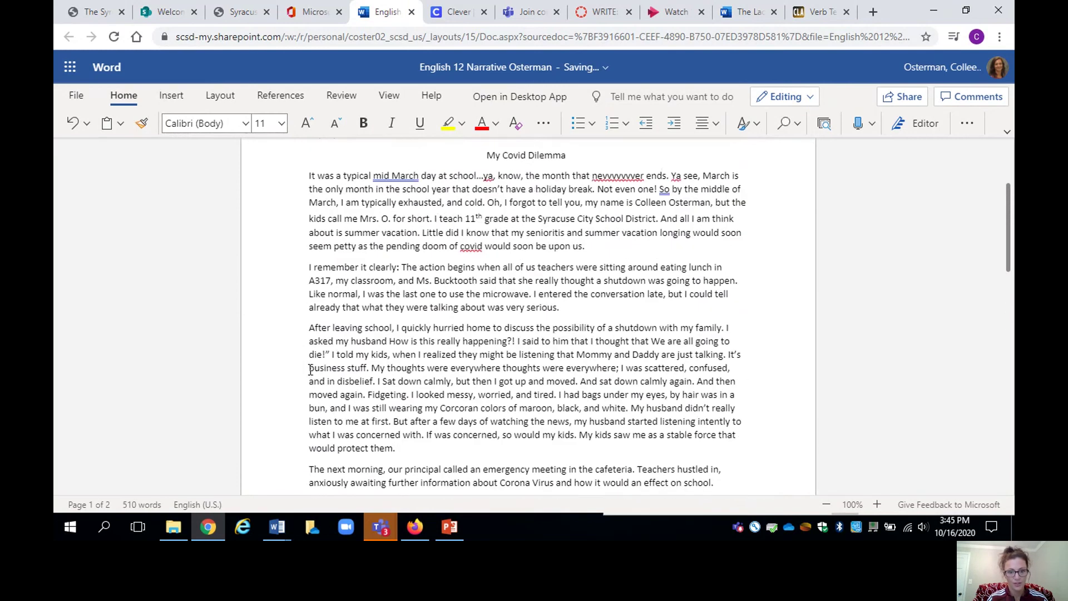
scroll(310, 370, "down", 1)
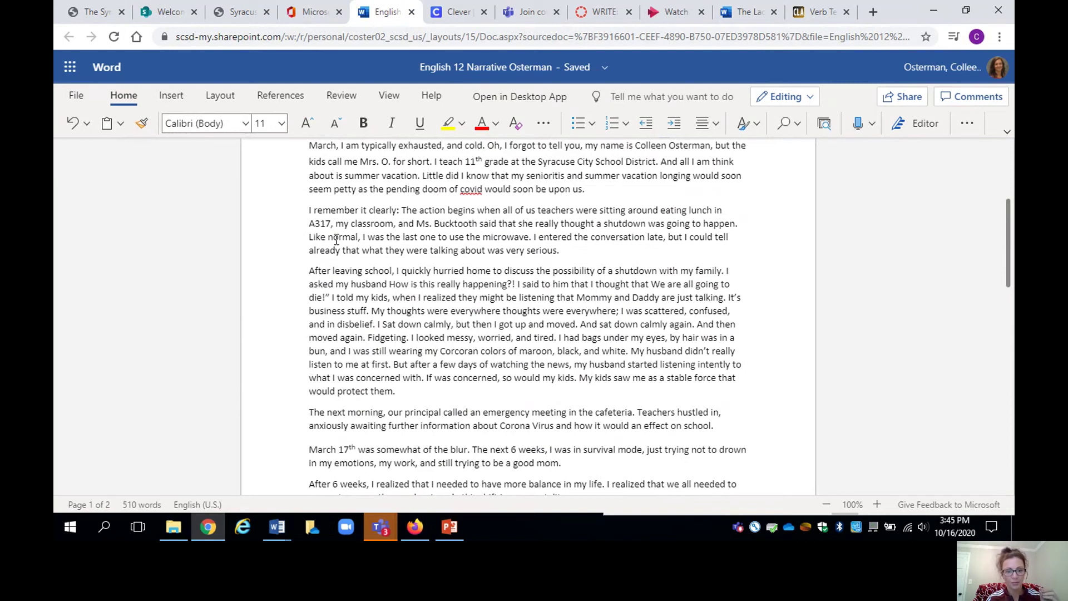
left_click(328, 324)
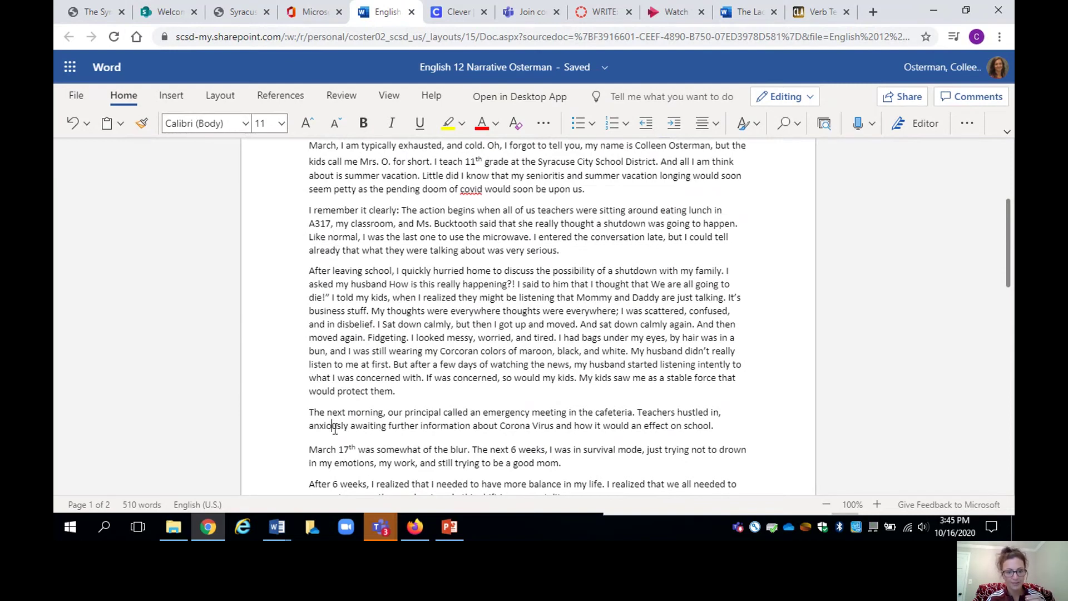
mouse_move(371, 530)
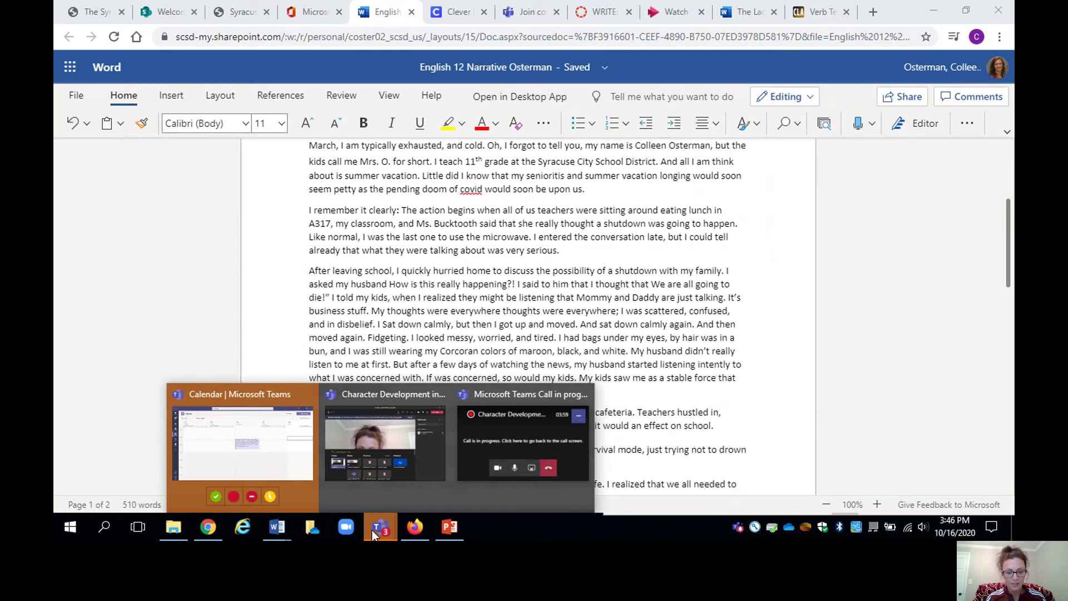
mouse_move(274, 533)
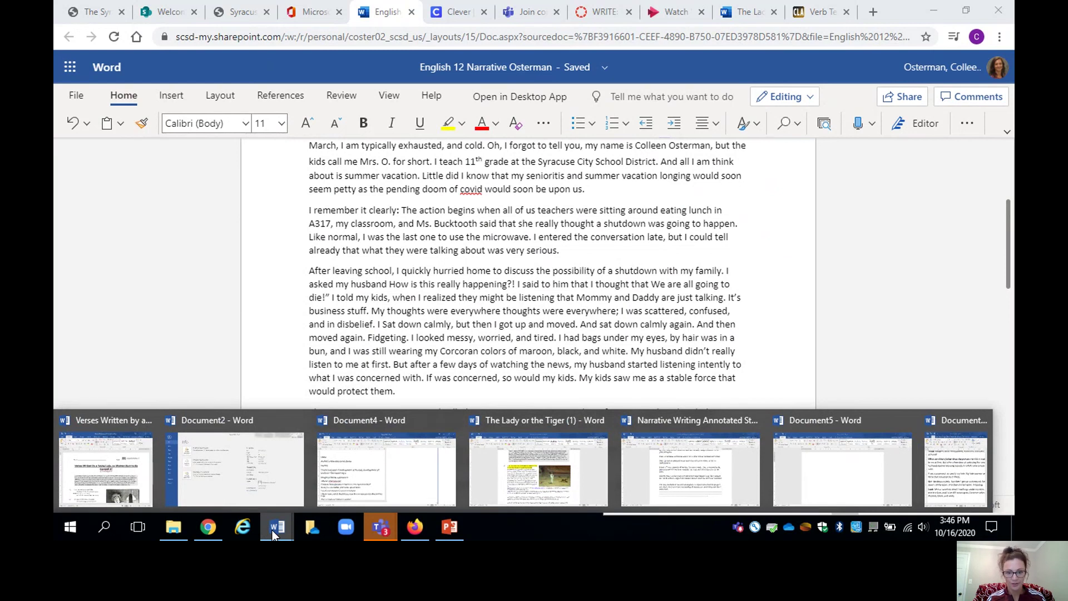
left_click(387, 283)
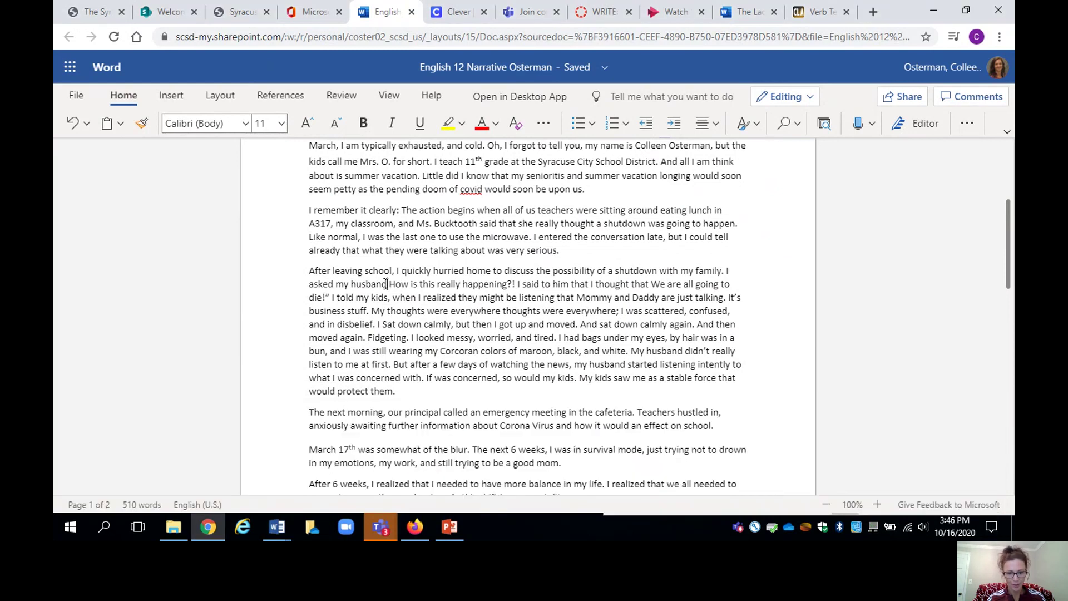
left_click_drag(410, 390, 389, 288)
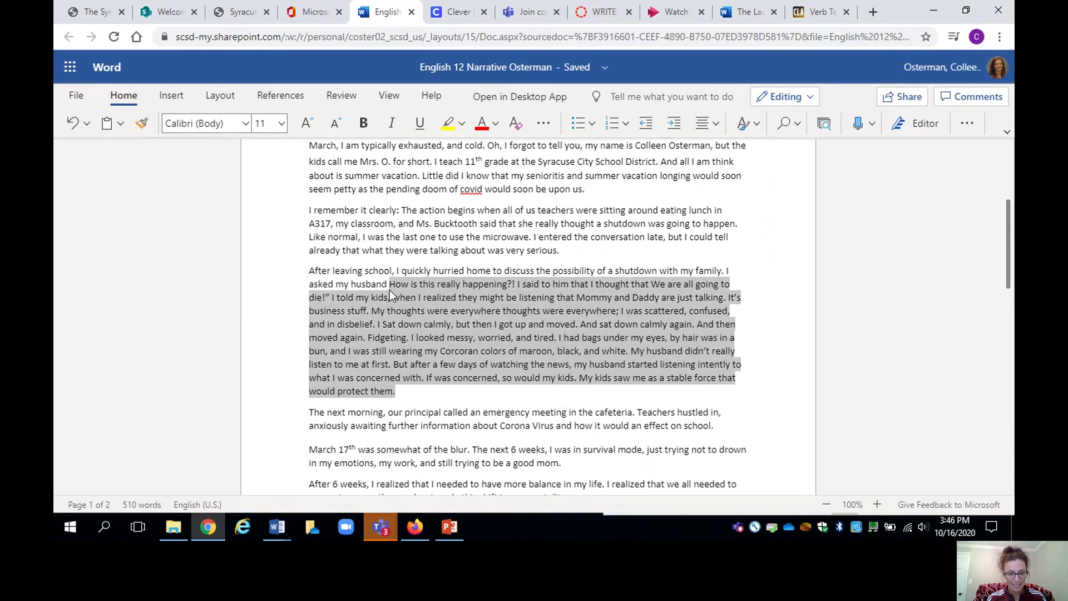
left_click(455, 406)
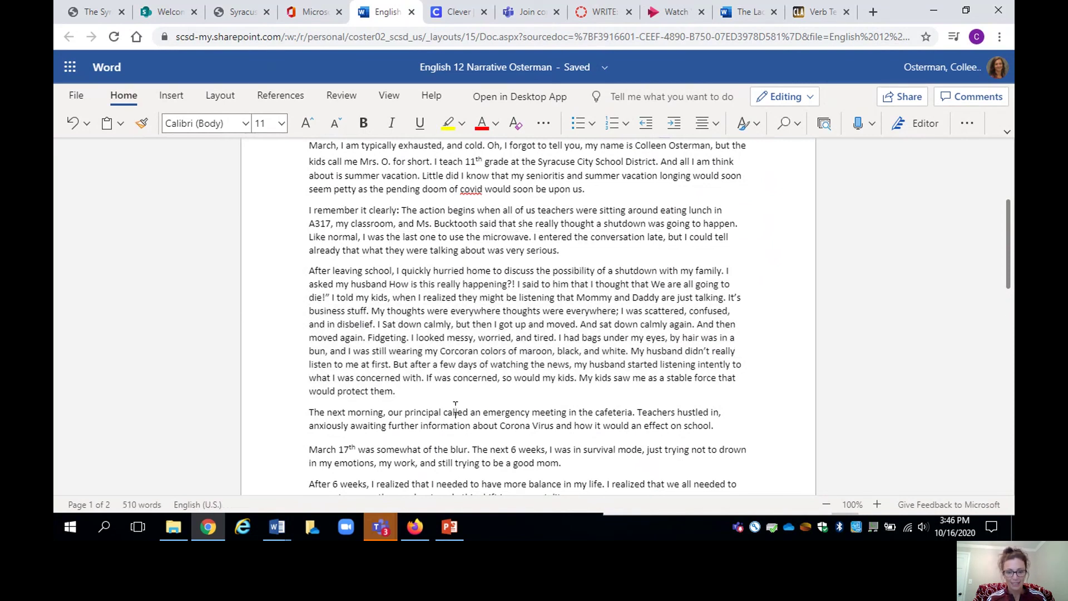
scroll(455, 406, "up", 3)
scroll(455, 407, "down", 3)
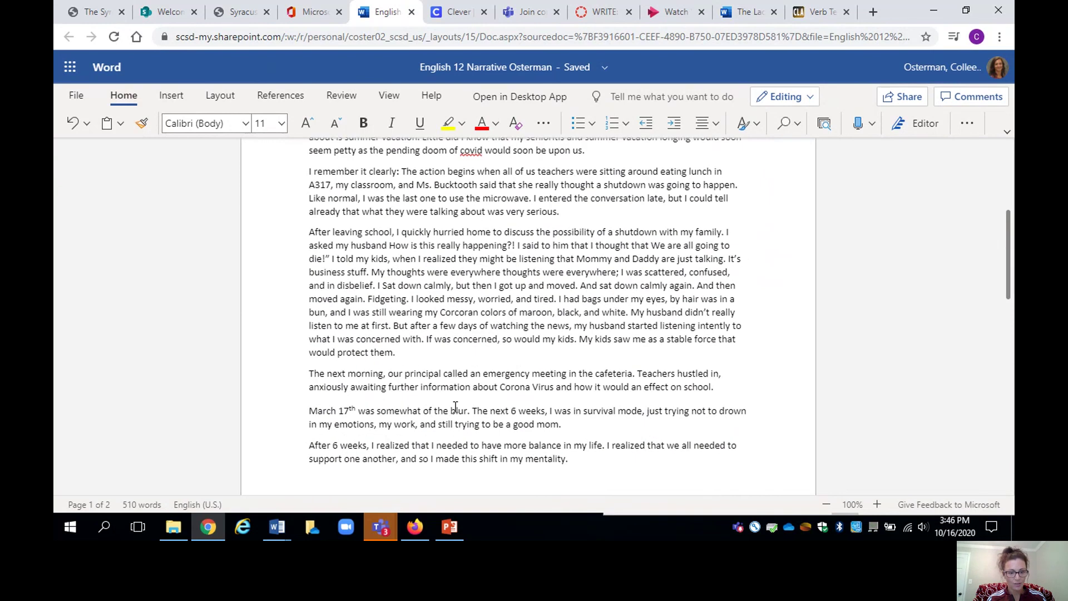